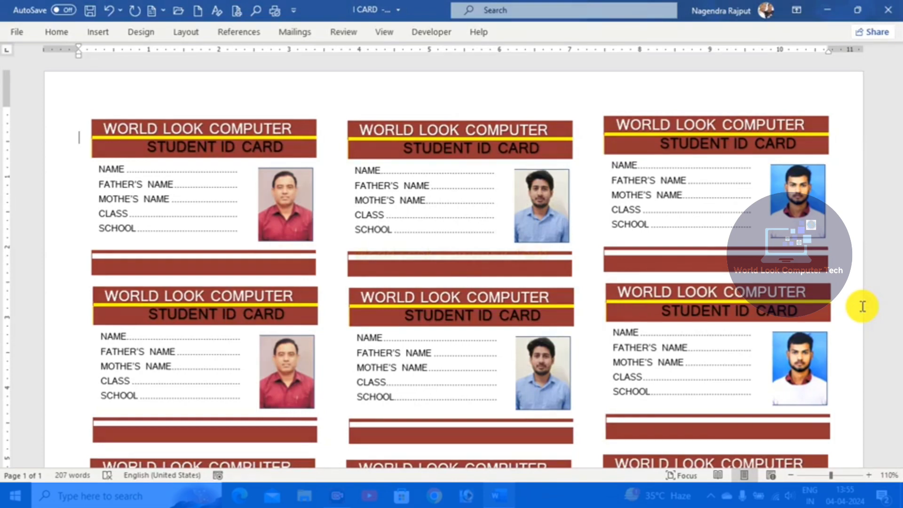
Scroll down through the finished I CARD sheet of student ID cards.
scroll(474, 277, "down", 3)
scroll(494, 306, "down", 2)
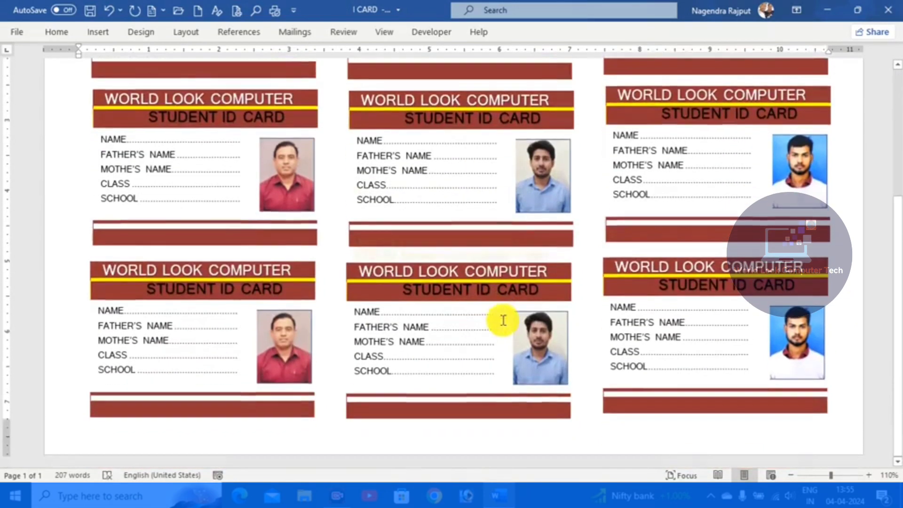
scroll(502, 319, "down", 3)
scroll(518, 343, "down", 2)
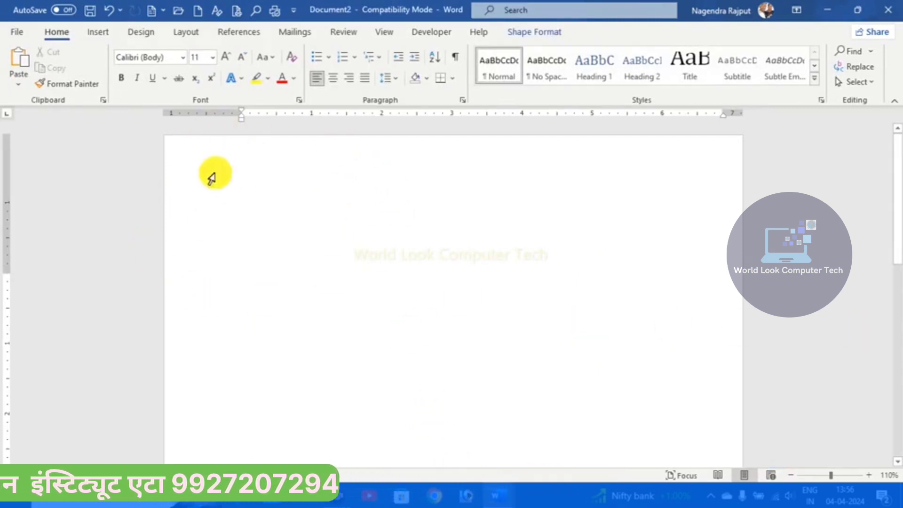
Draw a rectangle at the top-left of the blank page.
left_click(100, 34)
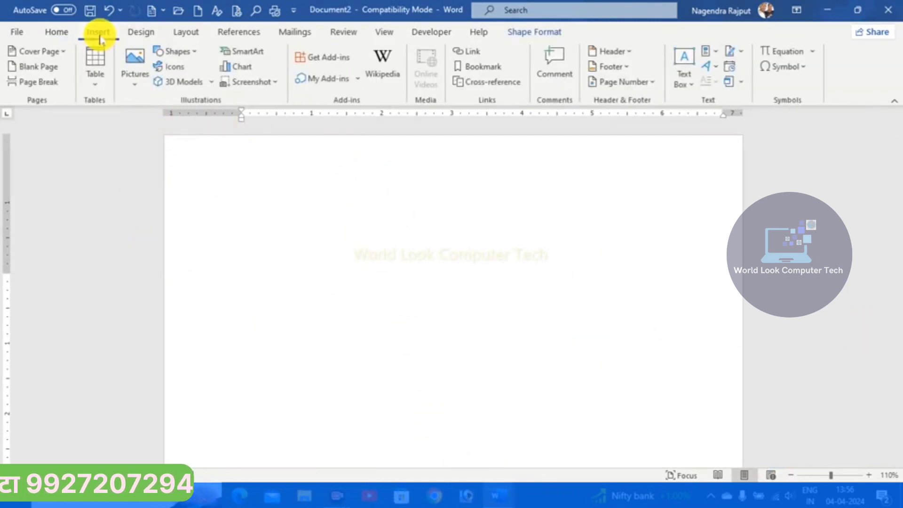
left_click(181, 52)
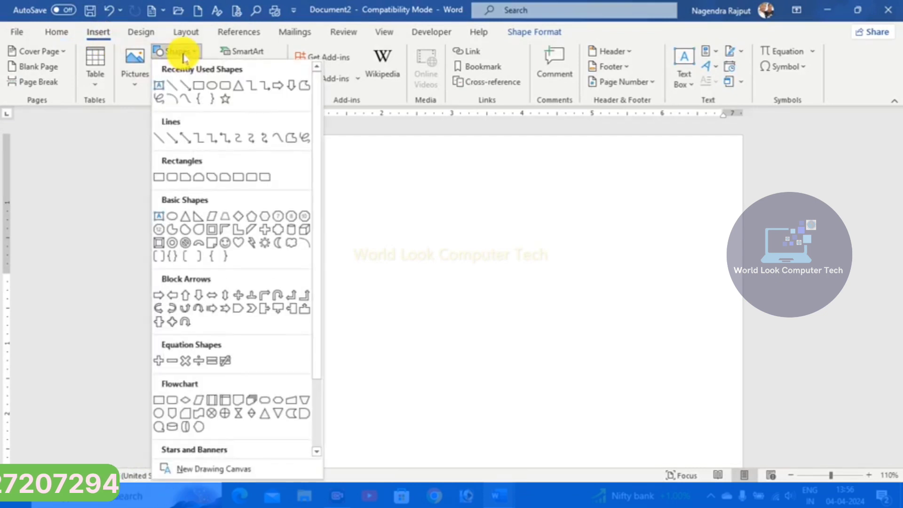
left_click(205, 87)
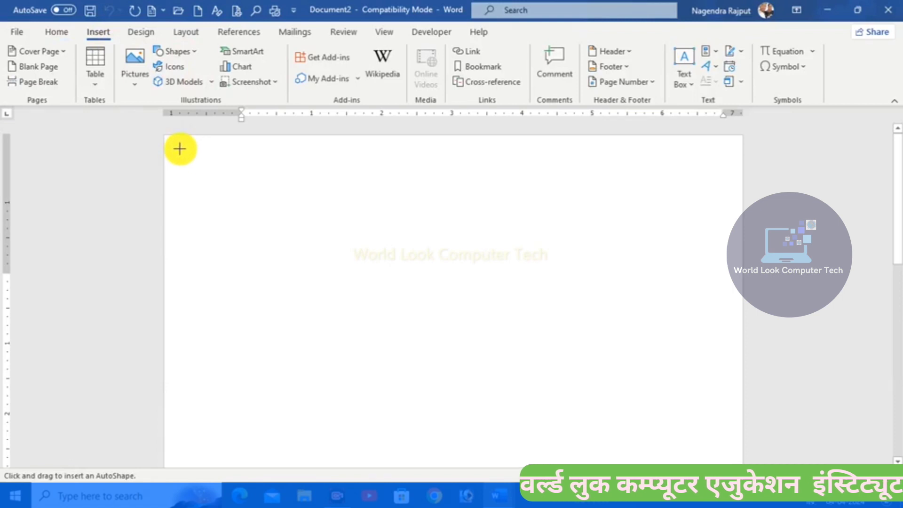
left_click_drag(179, 149, 353, 247)
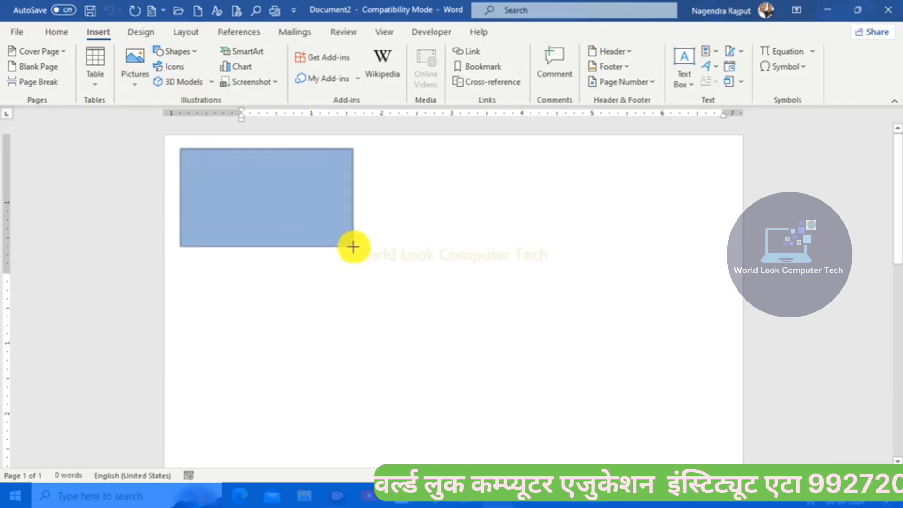
left_click_drag(353, 246, 372, 257)
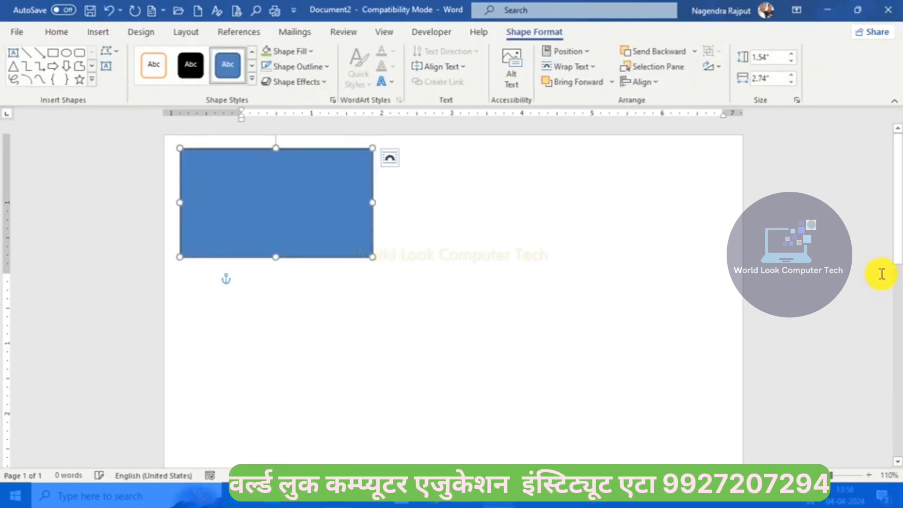
Resize the rectangle to 2.2" high by 3.3" wide.
left_click(768, 57)
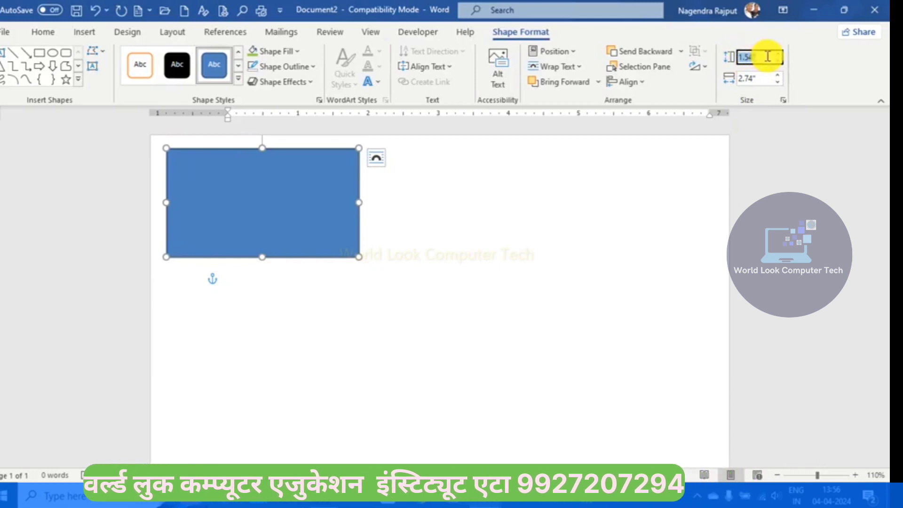
type("2.2")
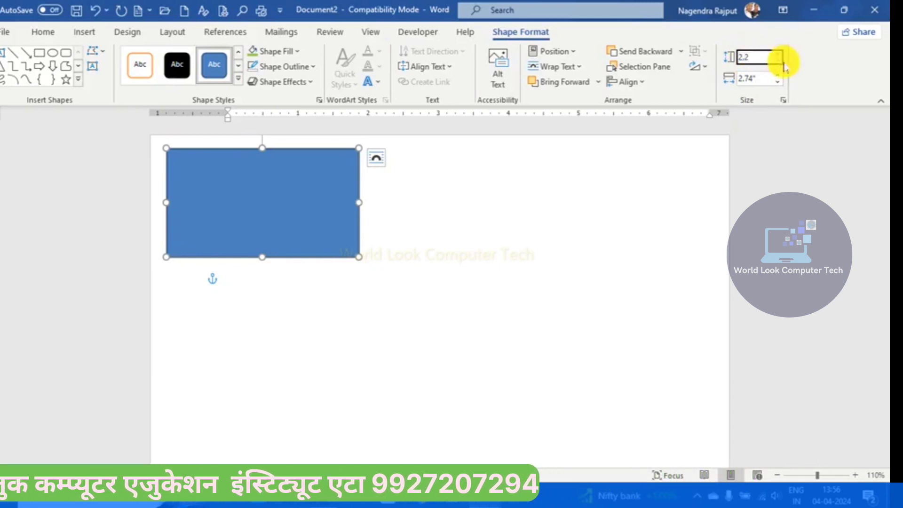
left_click(759, 79)
type("3.2")
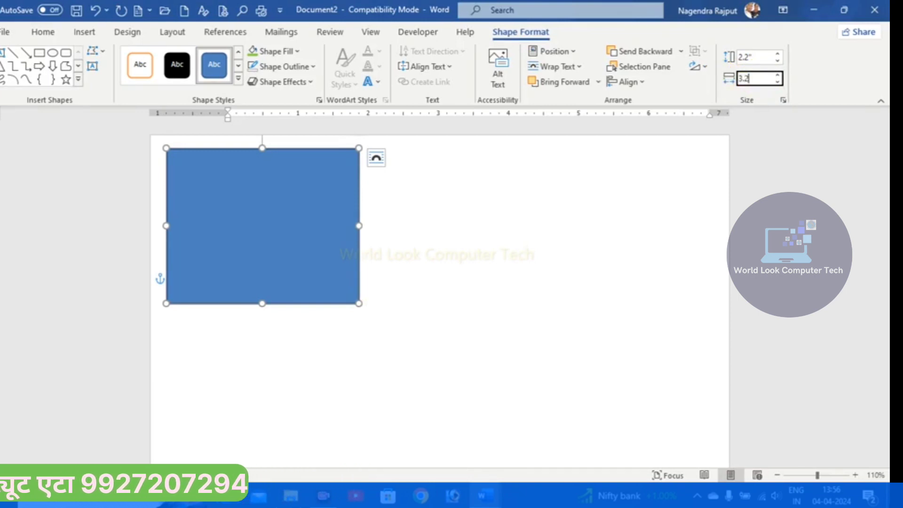
key("Return")
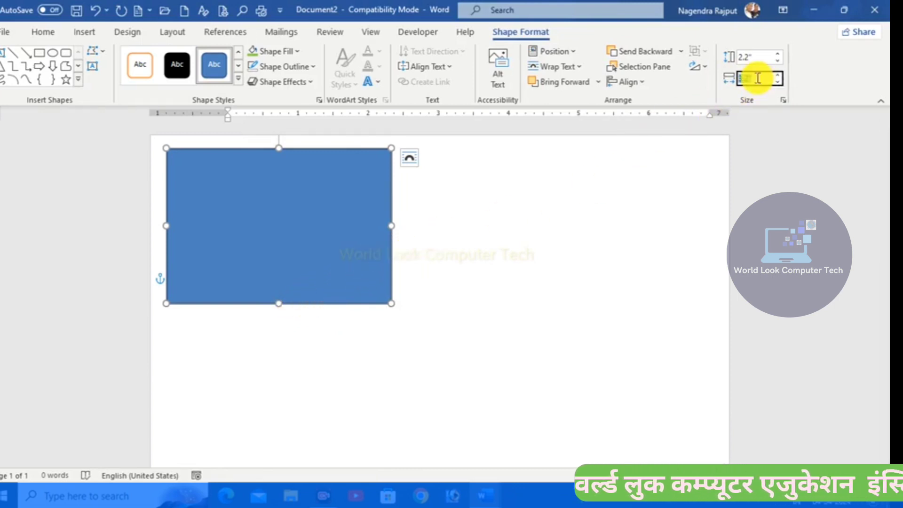
key("Return")
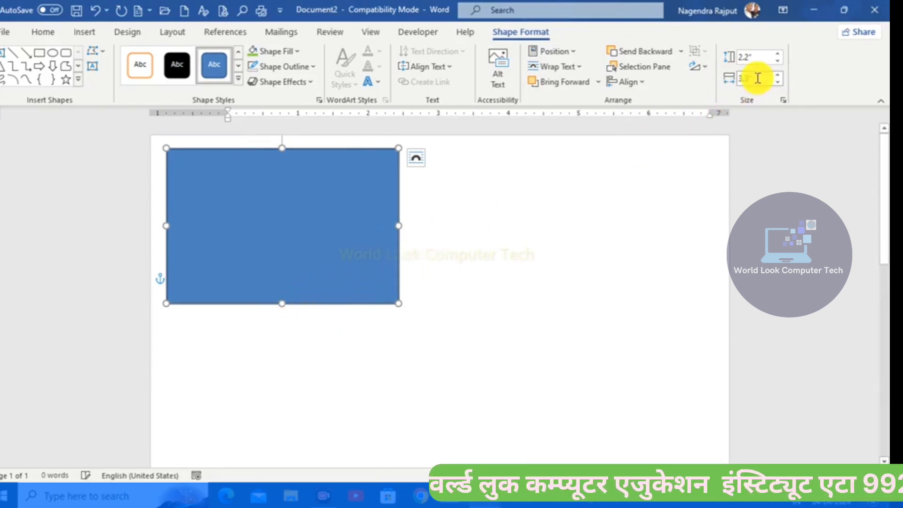
left_click(229, 280)
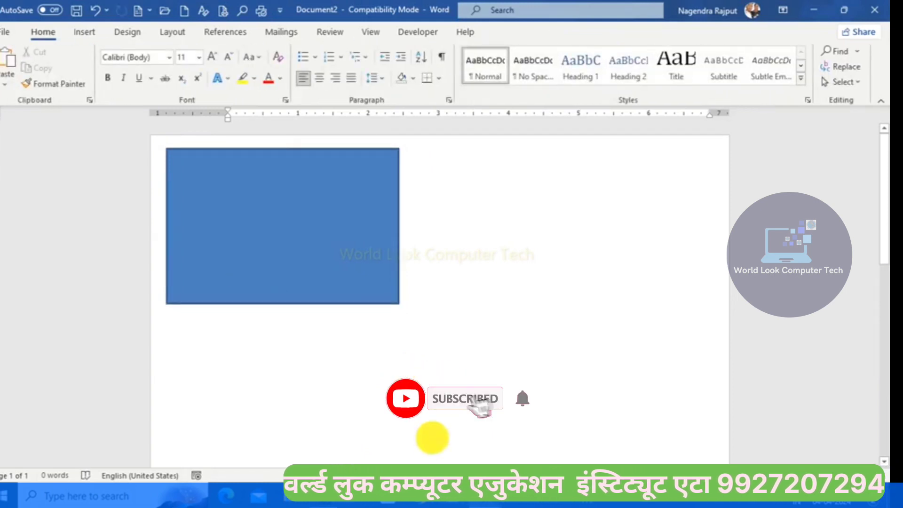
Apply the white-fill, orange-outline shape style with a ½ pt outline weight.
left_click(278, 229)
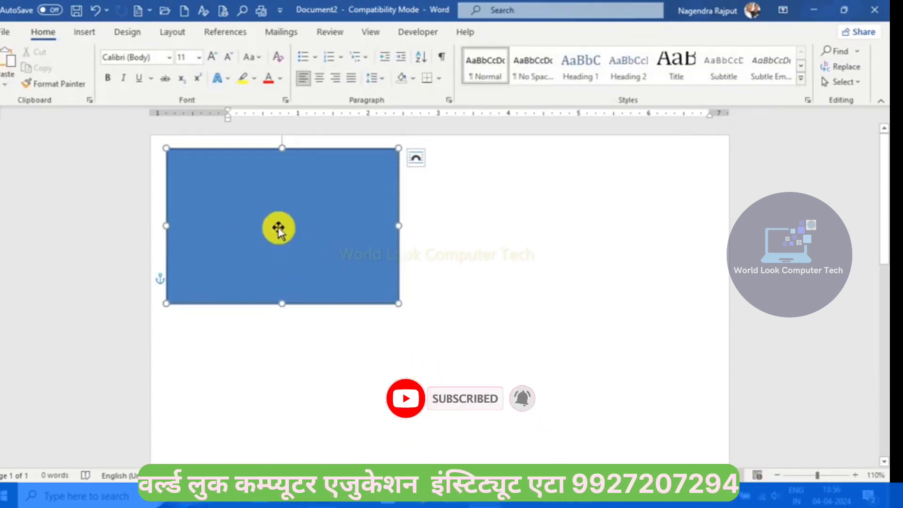
left_click(139, 66)
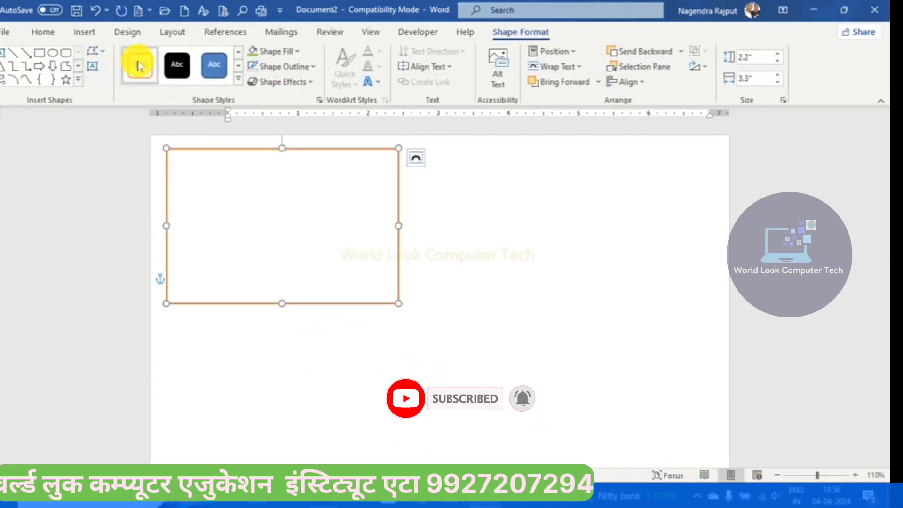
left_click(281, 69)
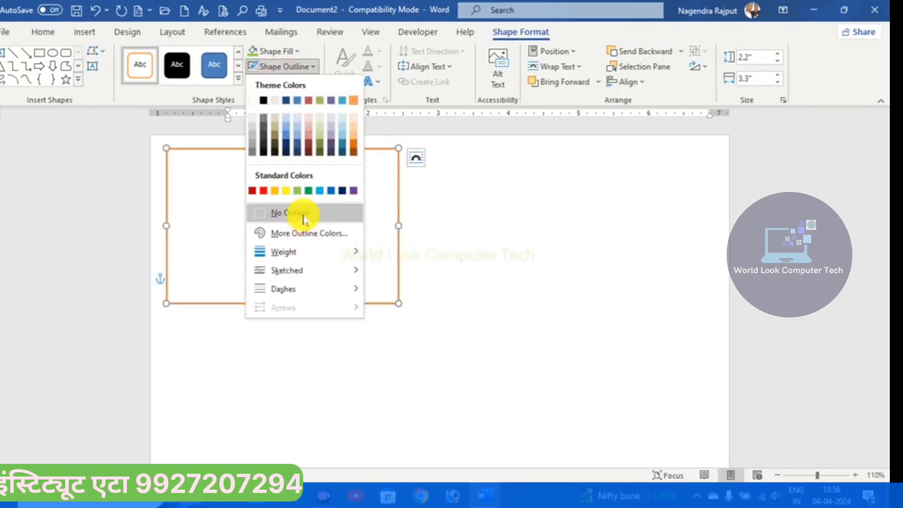
mouse_move(283, 252)
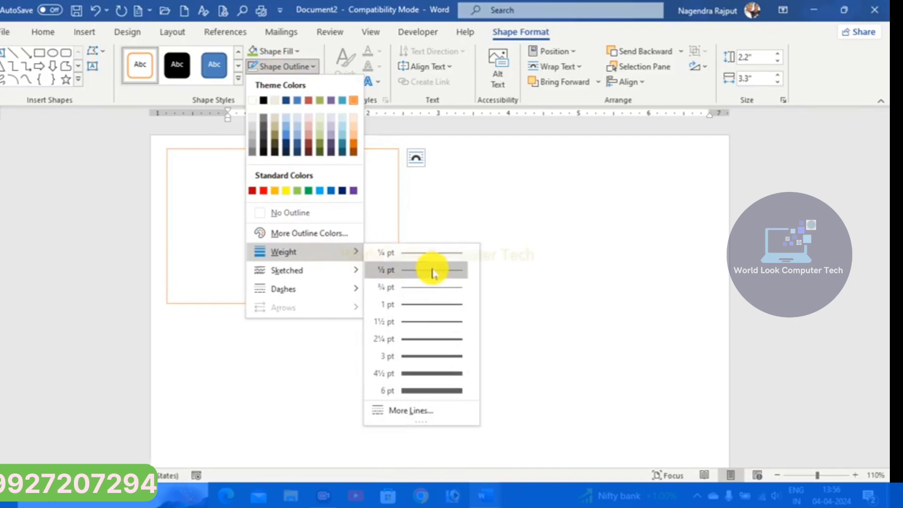
left_click(433, 272)
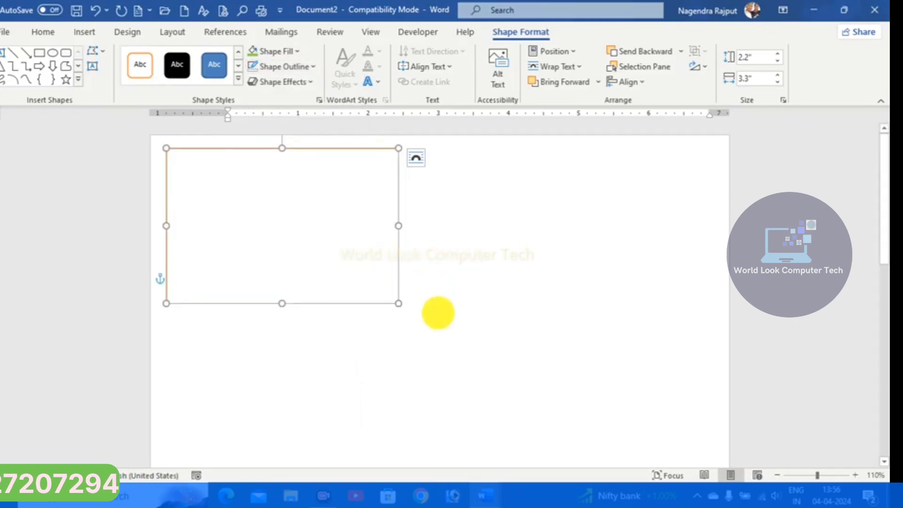
left_click(438, 312)
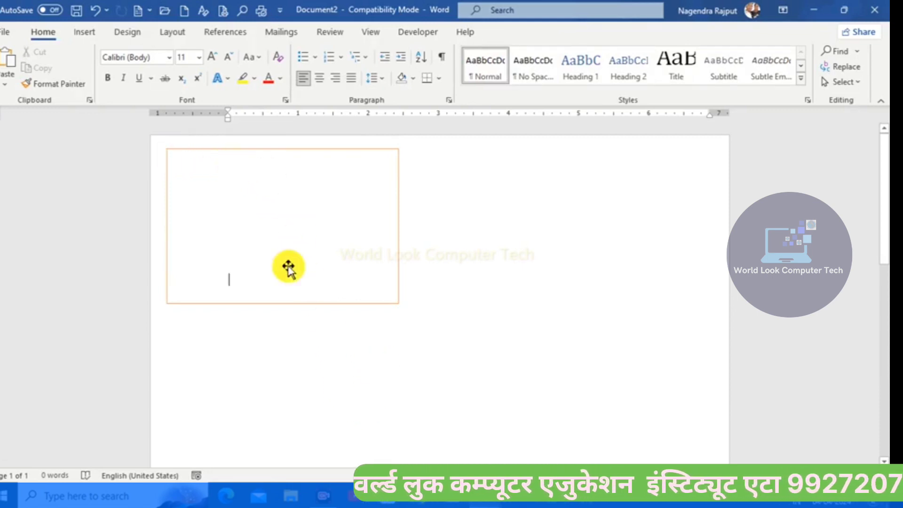
Nudge the card box slightly down and to the right.
left_click(282, 303)
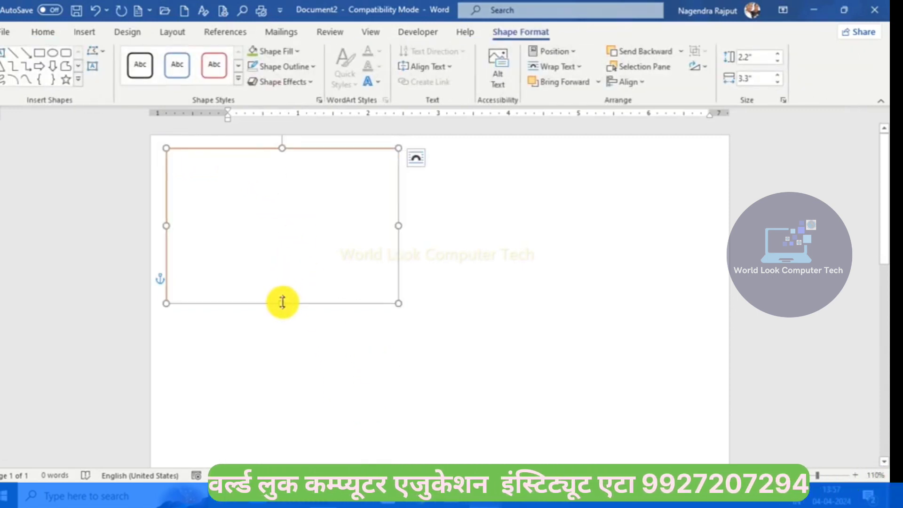
mouse_move(282, 303)
left_mouse_down()
mouse_move(308, 301)
mouse_move(297, 288)
left_mouse_up()
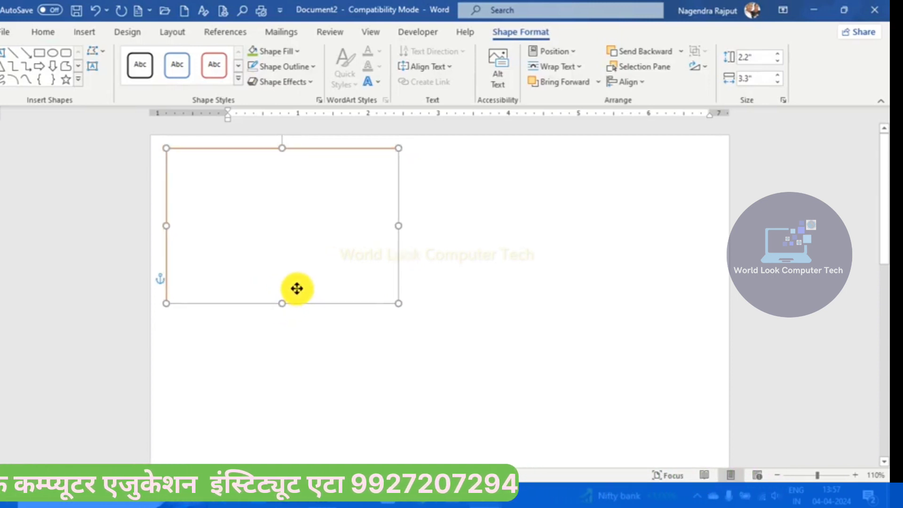
left_click(395, 377)
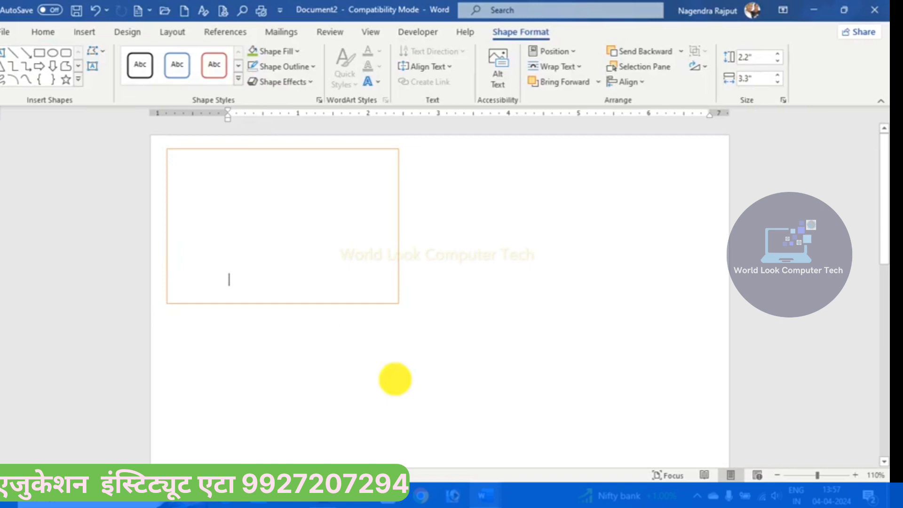
Fill the top bar light blue and remove its outline.
left_click(295, 304)
left_click(281, 305)
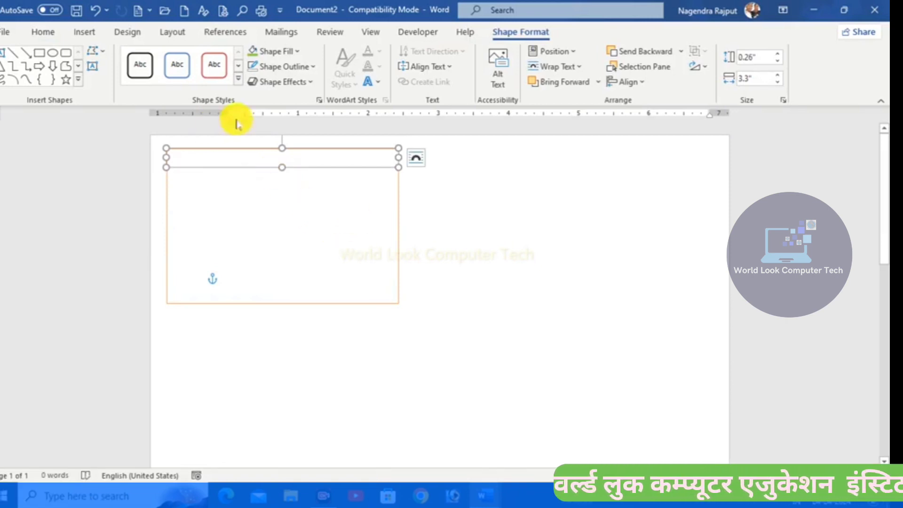
left_click(280, 51)
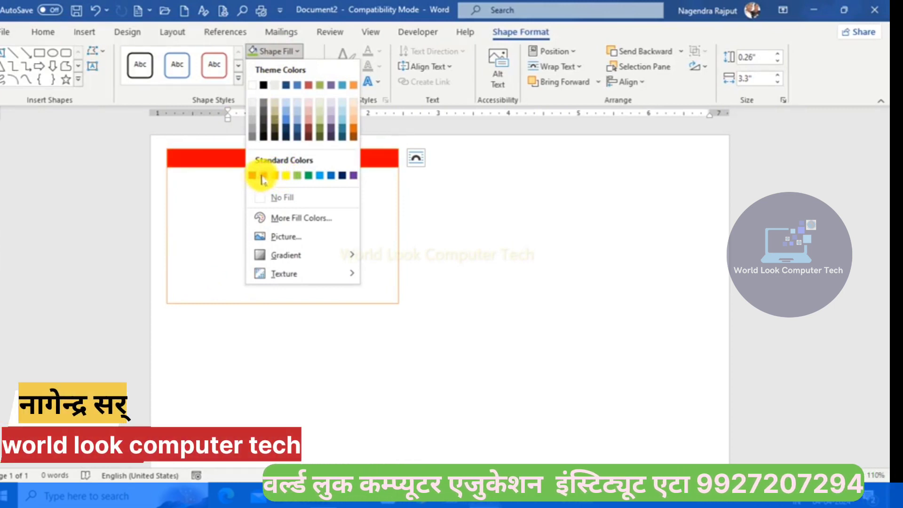
left_click(319, 176)
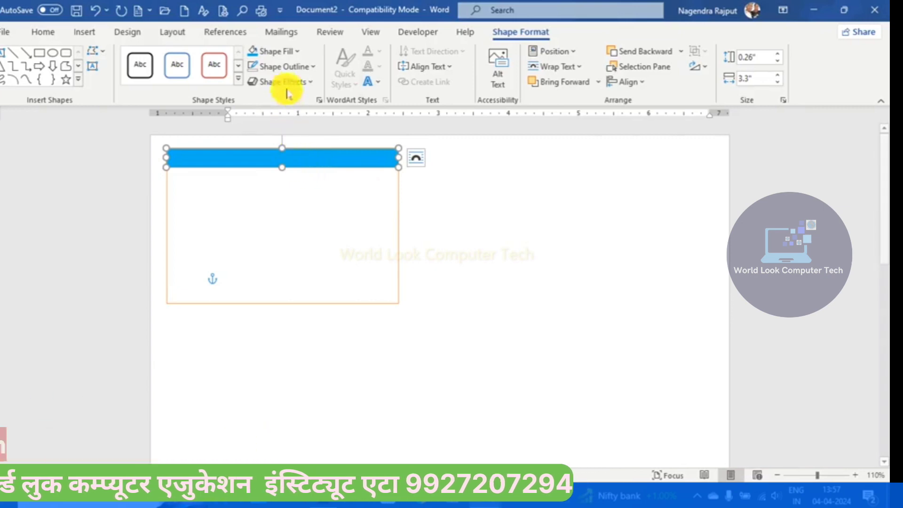
left_click(287, 66)
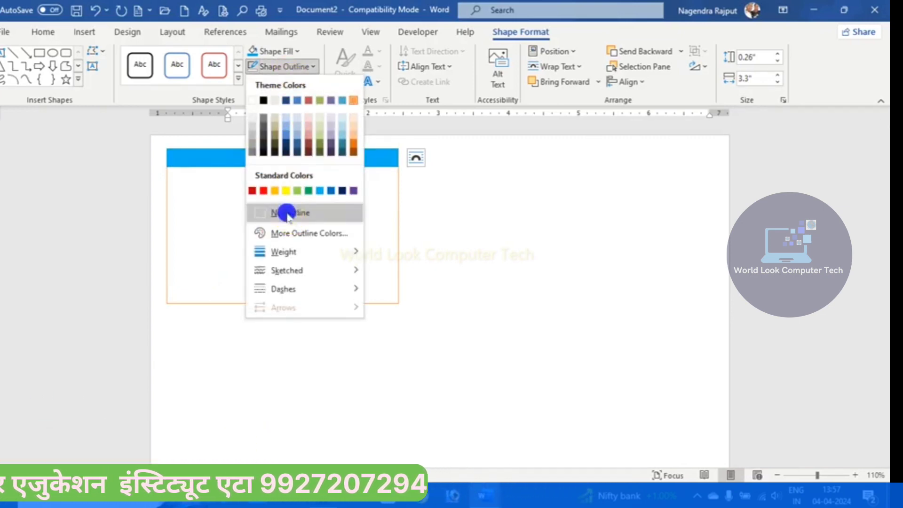
left_click(287, 214)
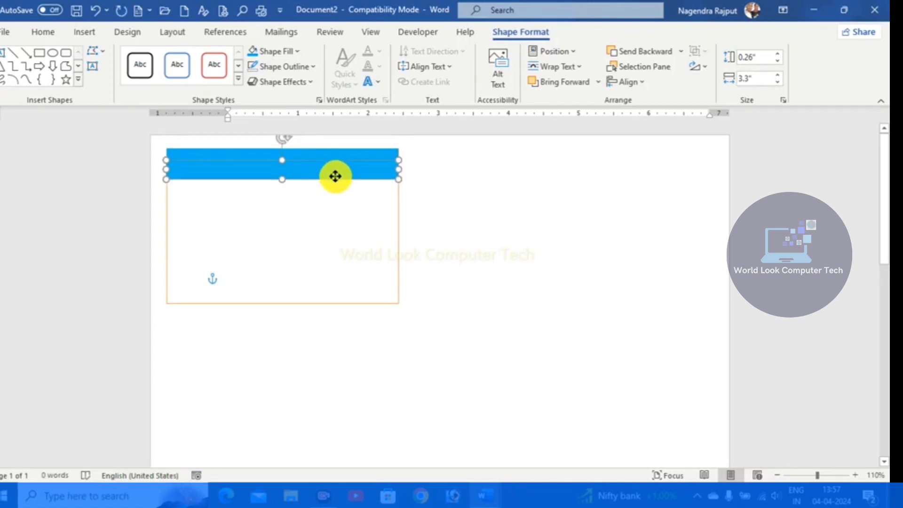
Position the blue bar and lay a much thinner copy across its middle.
left_click_drag(334, 176, 335, 178)
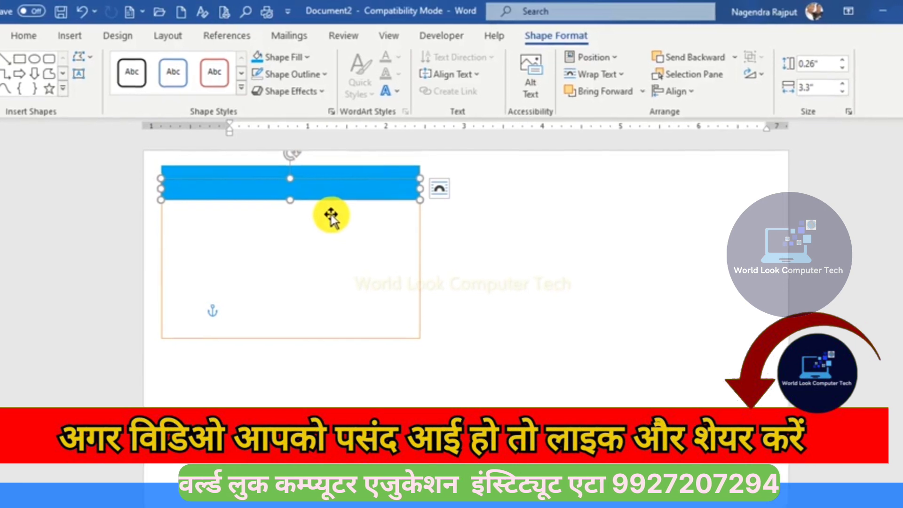
mouse_move(332, 218)
left_mouse_down()
mouse_move(350, 233)
mouse_move(344, 202)
left_mouse_up()
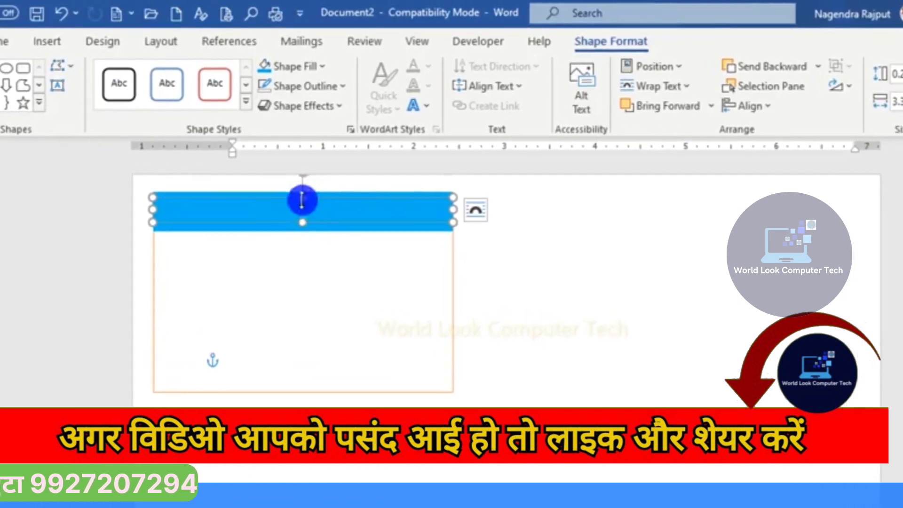
left_click_drag(304, 202, 308, 221)
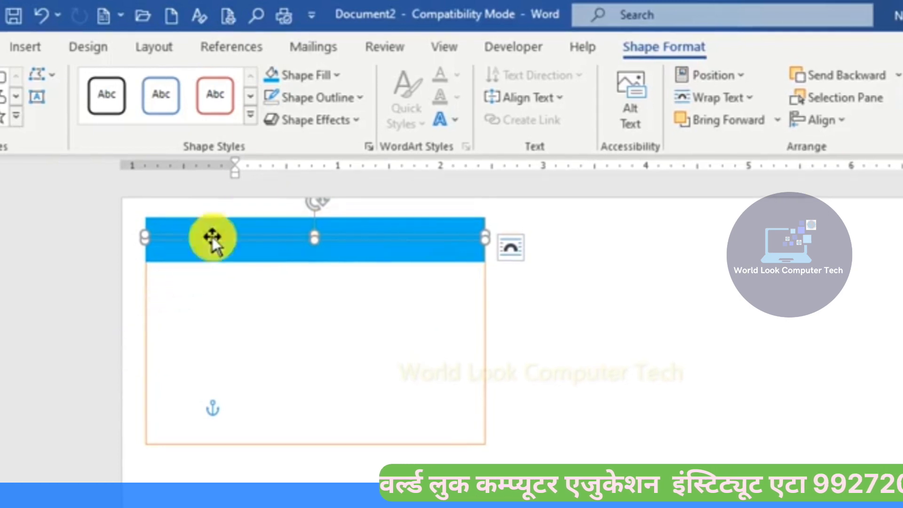
Fill the thin strip yellow and remove its outline.
left_click(316, 75)
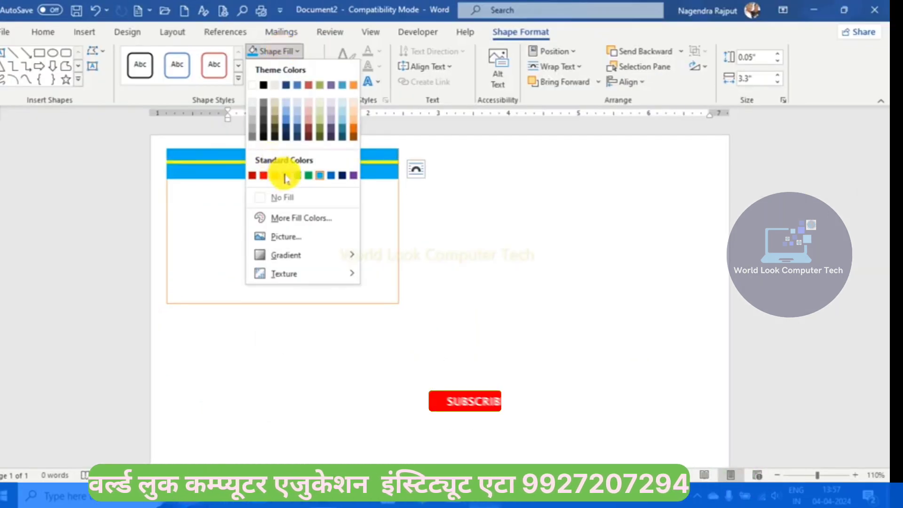
left_click(287, 175)
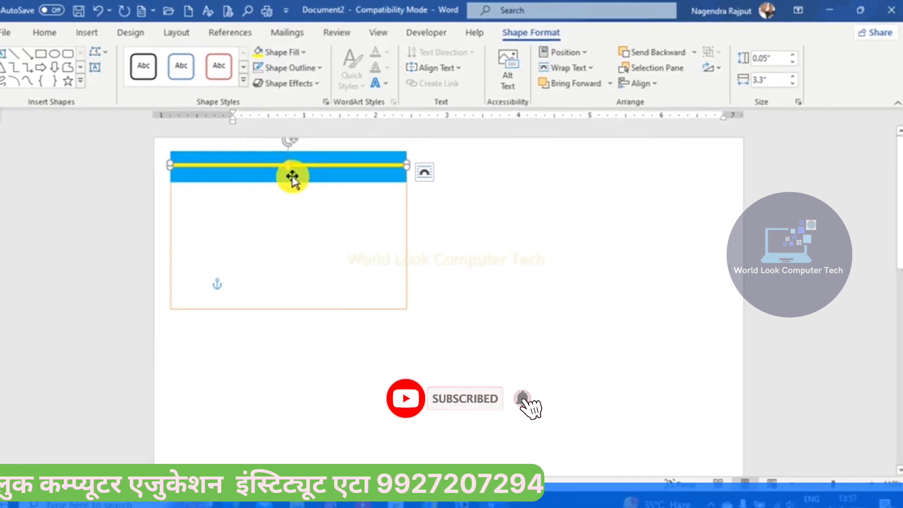
left_click(303, 68)
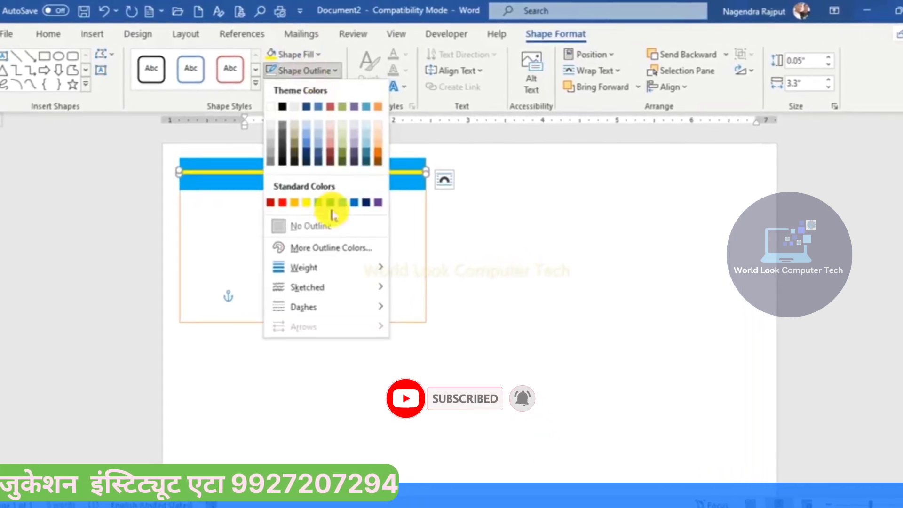
left_click(331, 231)
left_click(583, 294)
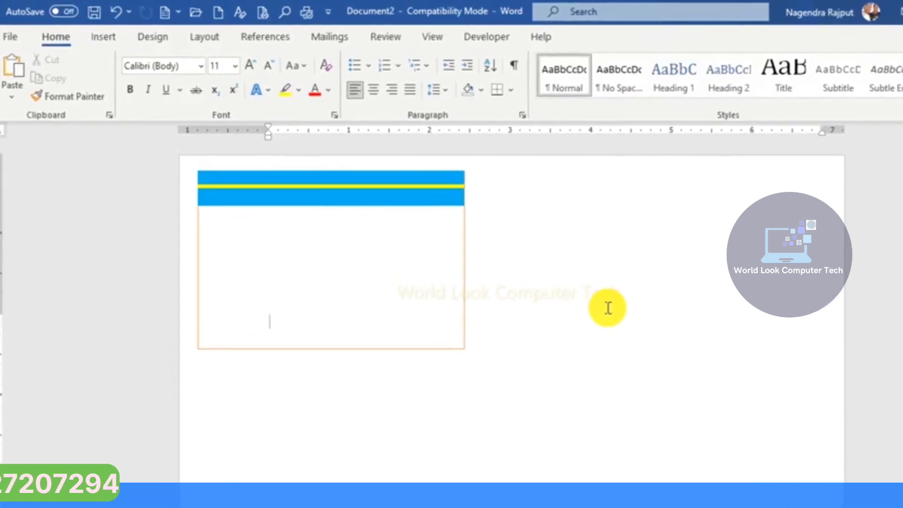
Check the yellow stripe and the blue header band by selecting each in turn.
left_click(371, 195)
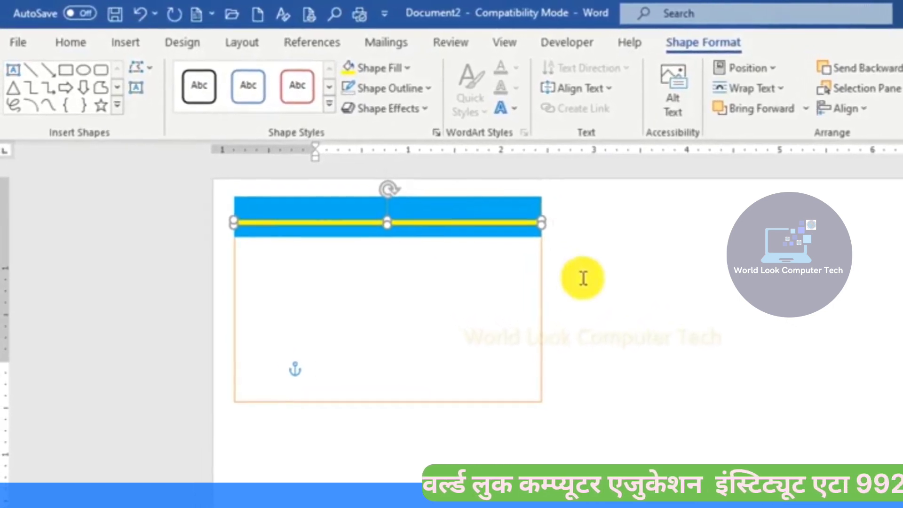
left_click(569, 274)
left_click(501, 237)
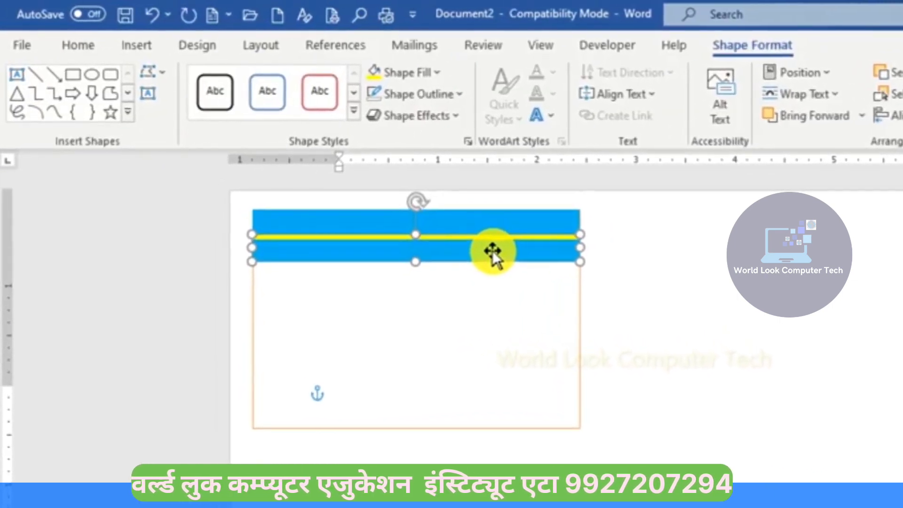
left_click(645, 306)
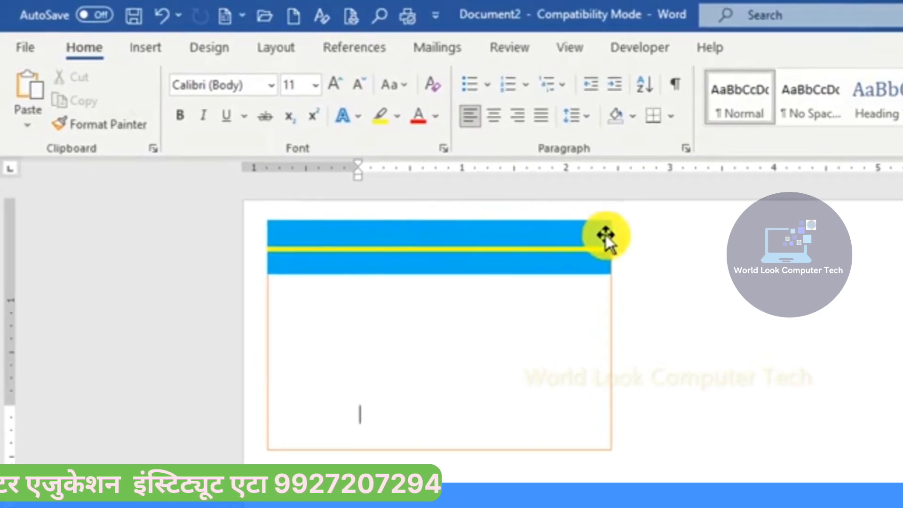
left_click(365, 255)
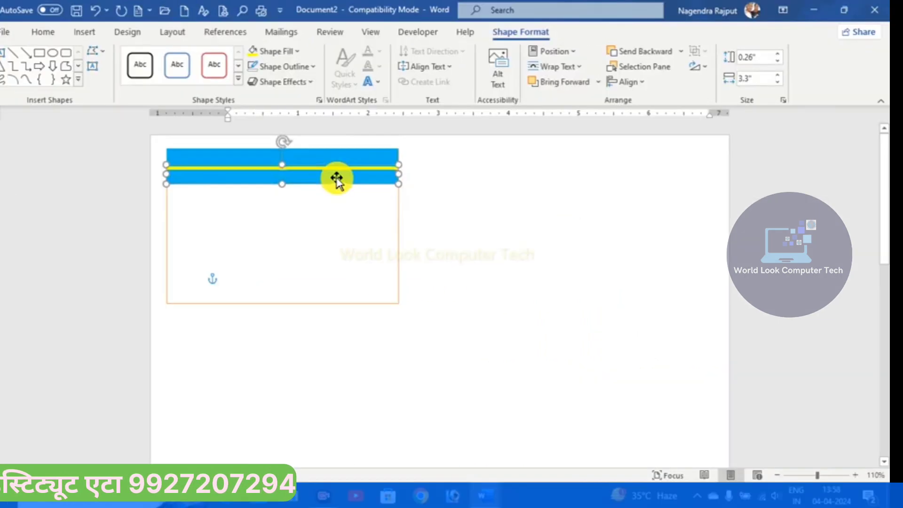
left_click(489, 228)
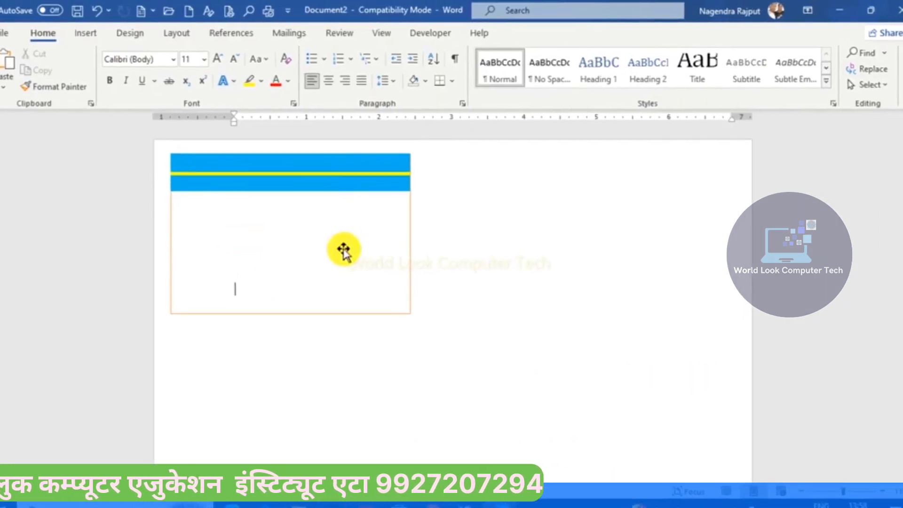
Insert a plain black first-style WordArt box and move it inside the card.
left_click(81, 35)
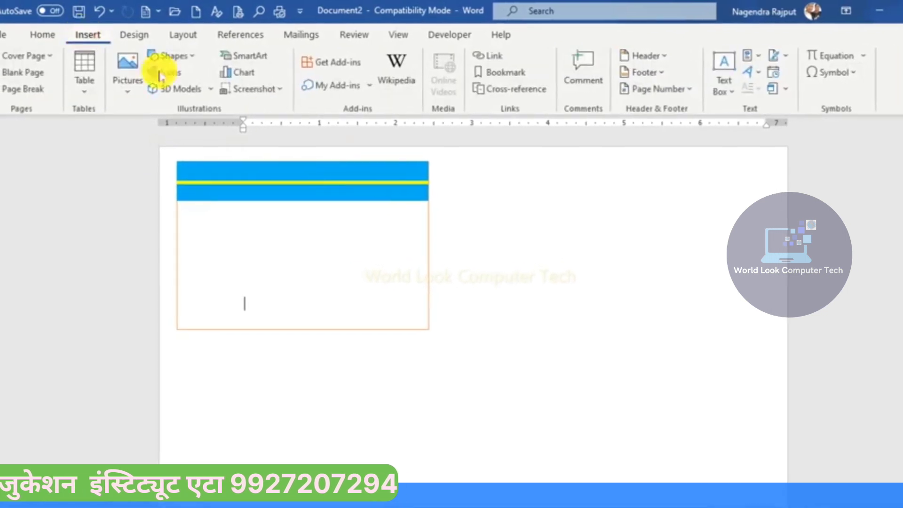
left_click(736, 73)
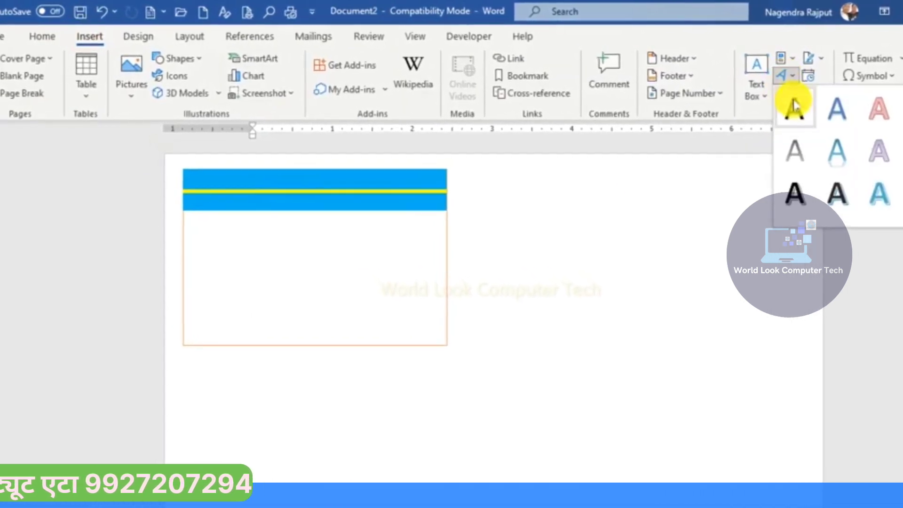
left_click(801, 104)
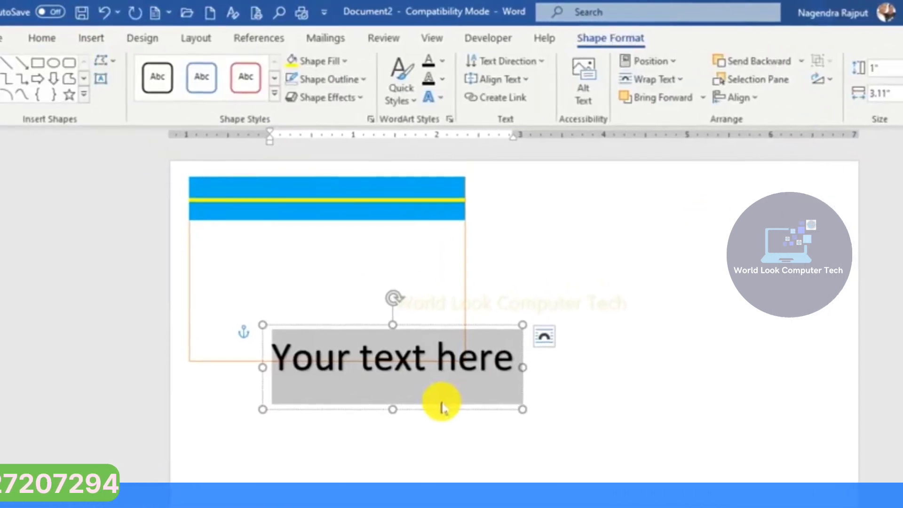
mouse_move(465, 416)
left_mouse_down()
mouse_move(620, 375)
mouse_move(446, 365)
mouse_move(429, 343)
left_mouse_up()
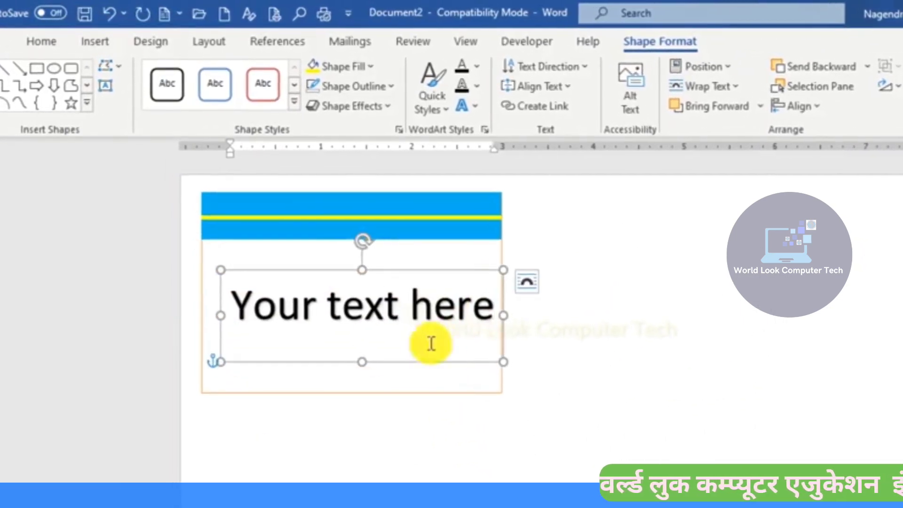
Set the WordArt to 16 pt, single spacing, no space after, and move it onto the blue band.
left_click(33, 49)
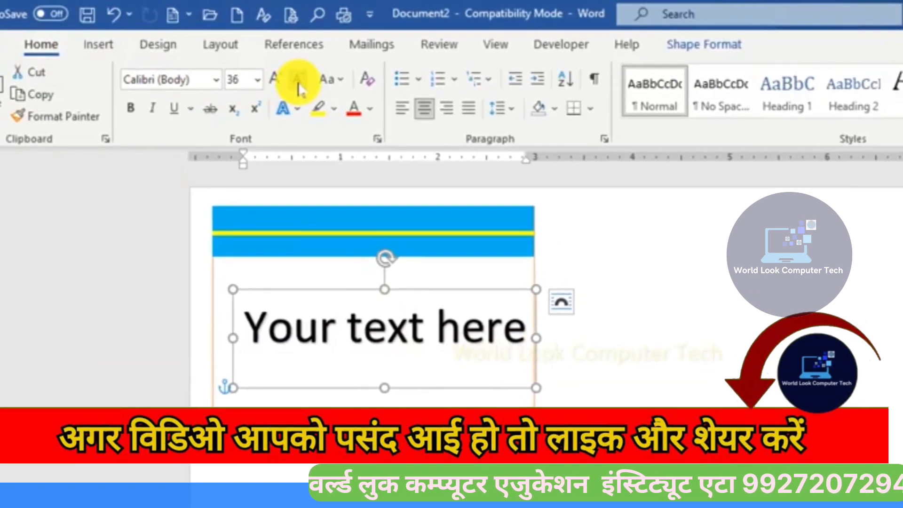
left_click(298, 81)
left_click(298, 81)
left_click(298, 81)
left_click(298, 81)
left_click(298, 81)
left_click(229, 59)
left_click(229, 59)
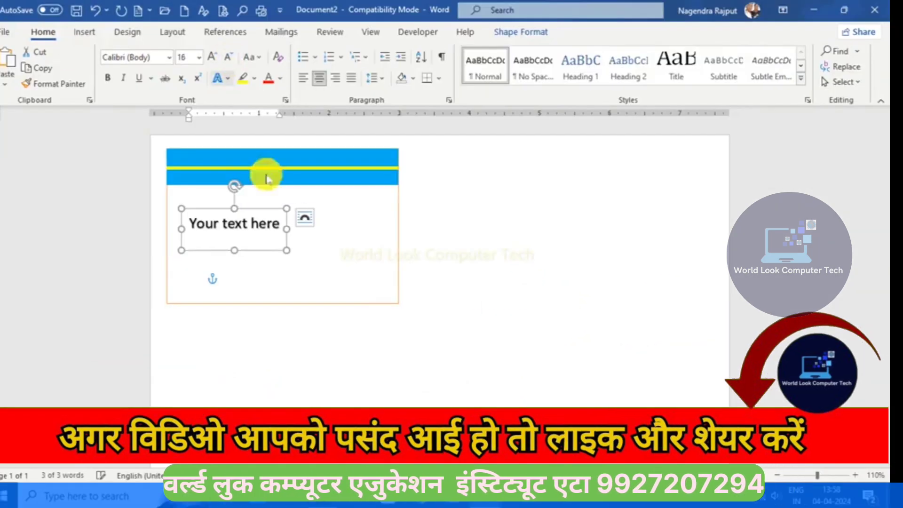
left_click(379, 82)
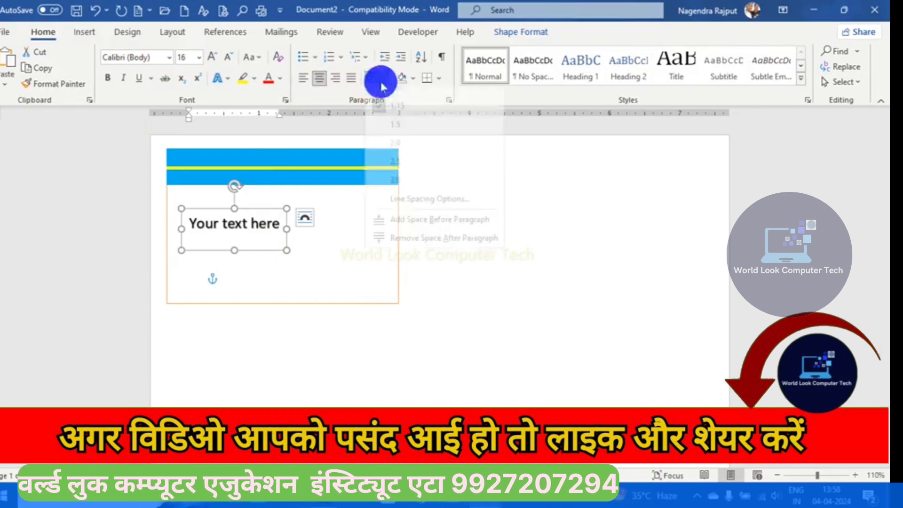
left_click(383, 100)
left_click(379, 79)
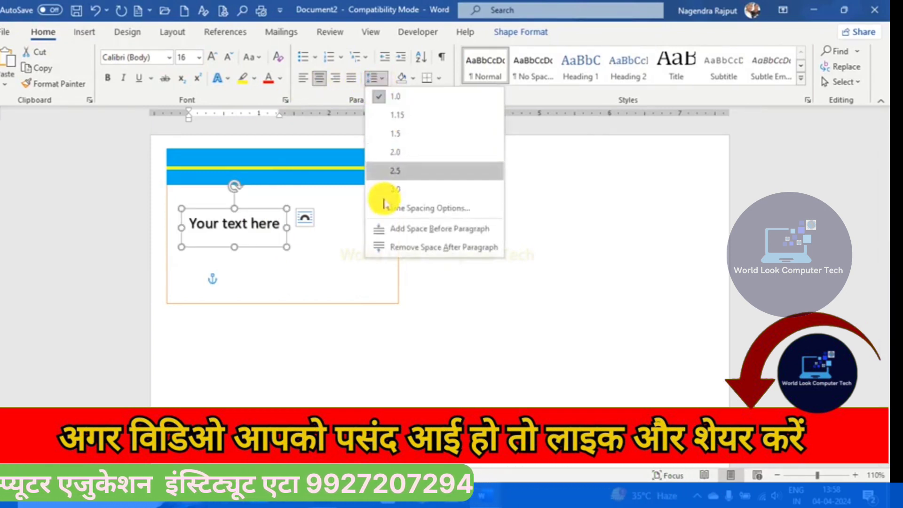
left_click(403, 246)
left_click(272, 238)
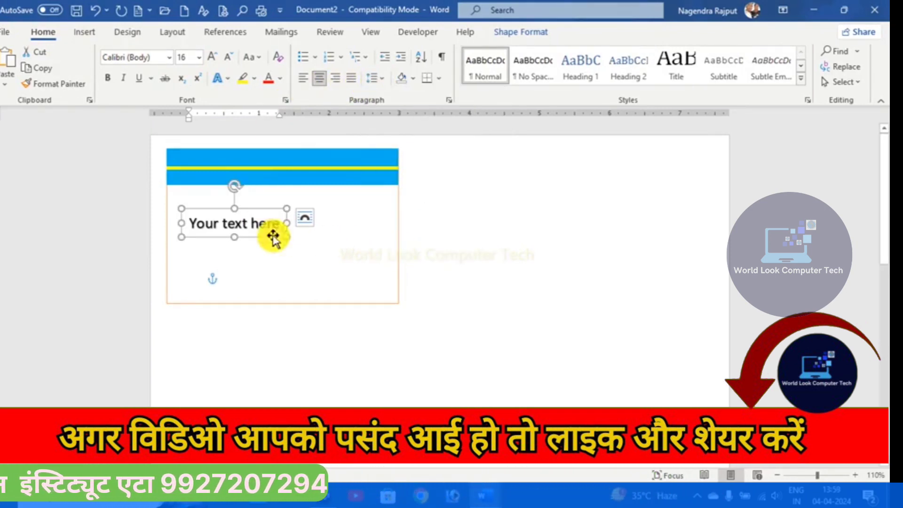
left_click_drag(273, 238, 269, 168)
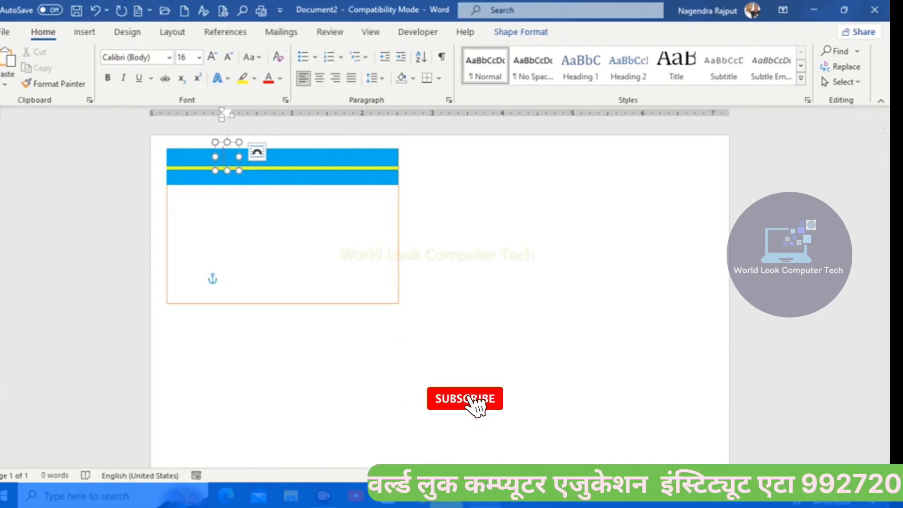
Enter the institute name and align its box with the card's left edge.
type("W")
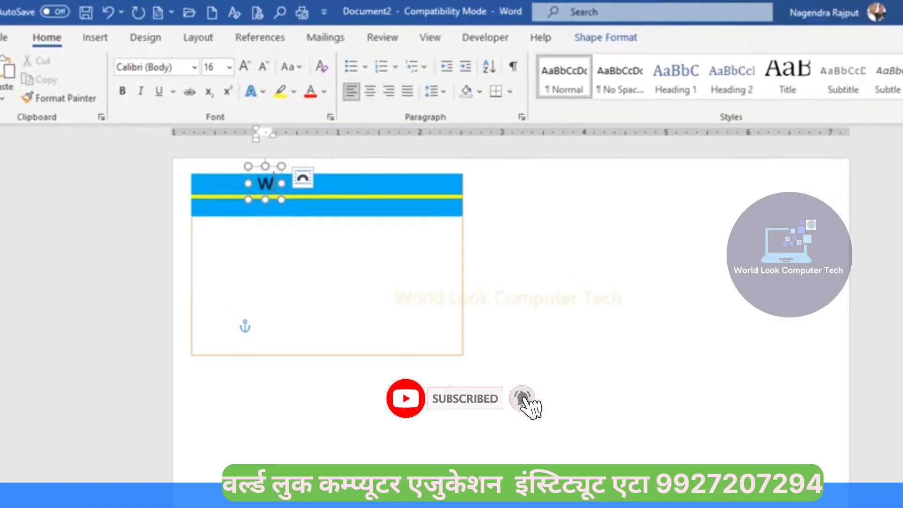
type("LC")
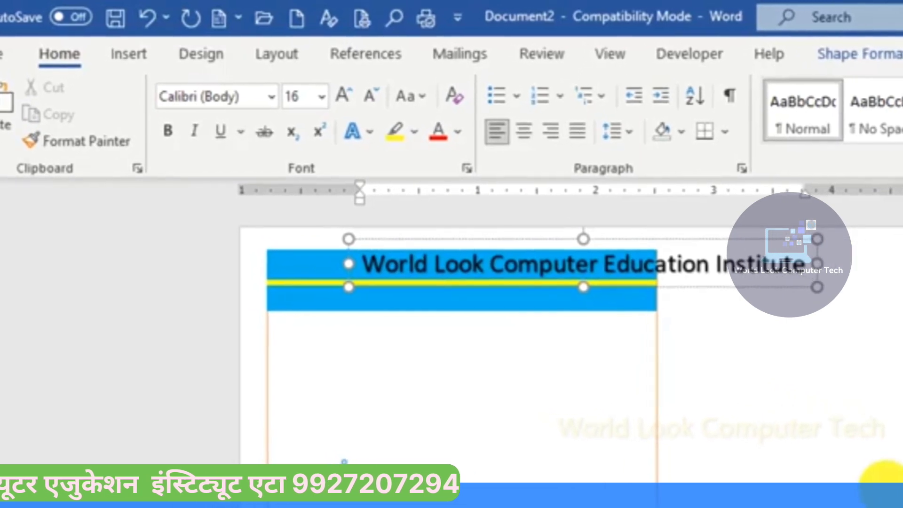
left_click(810, 304)
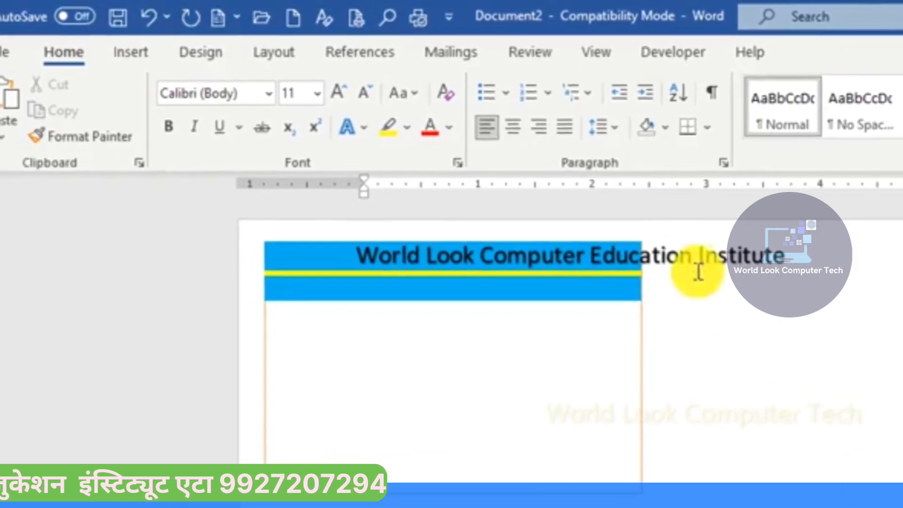
left_click(705, 273)
left_click_drag(681, 267, 586, 257)
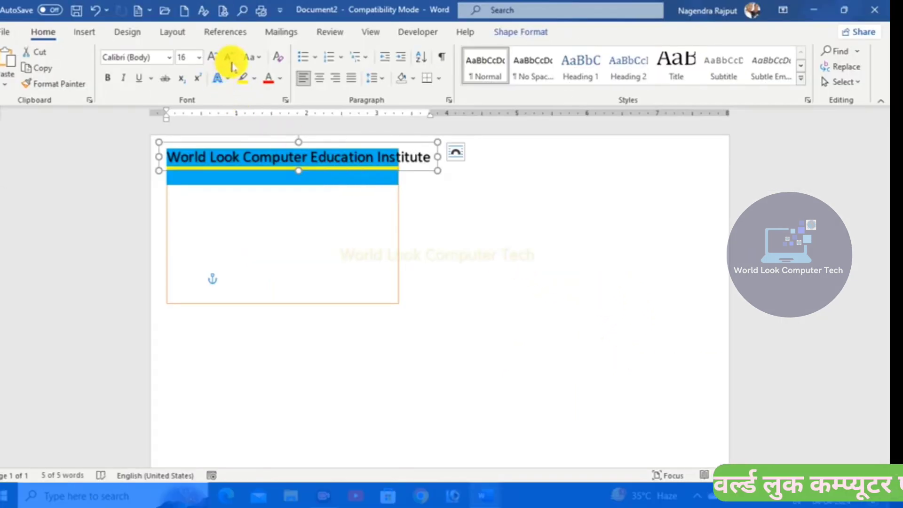
Make the institute name 14 pt and colour it white.
left_click(231, 64)
left_click(231, 64)
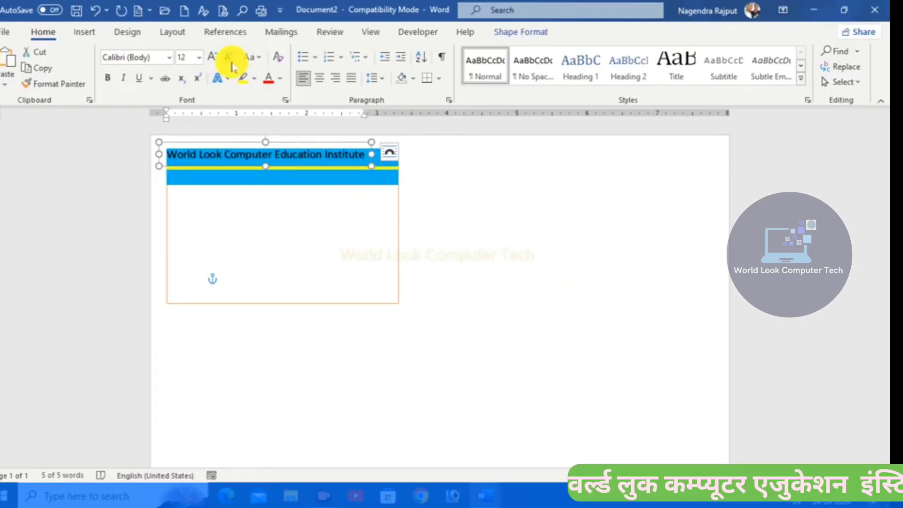
left_click(215, 59)
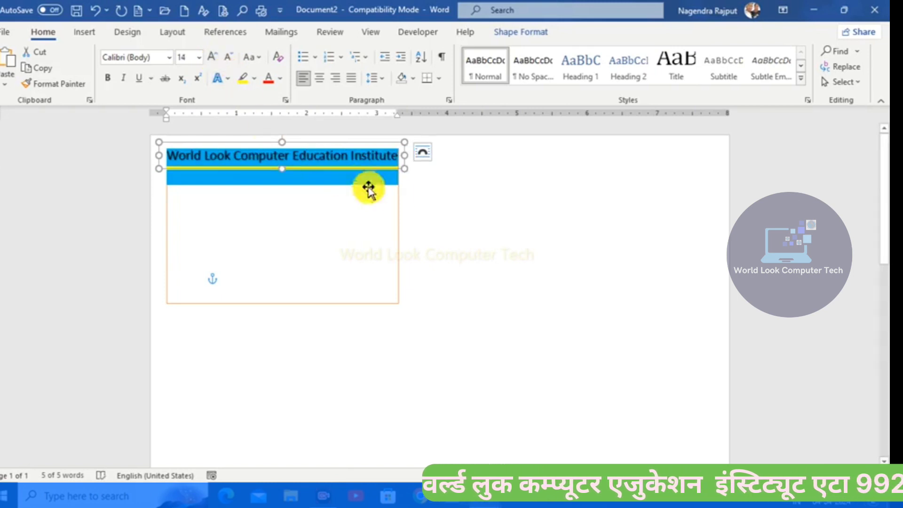
left_click(455, 212)
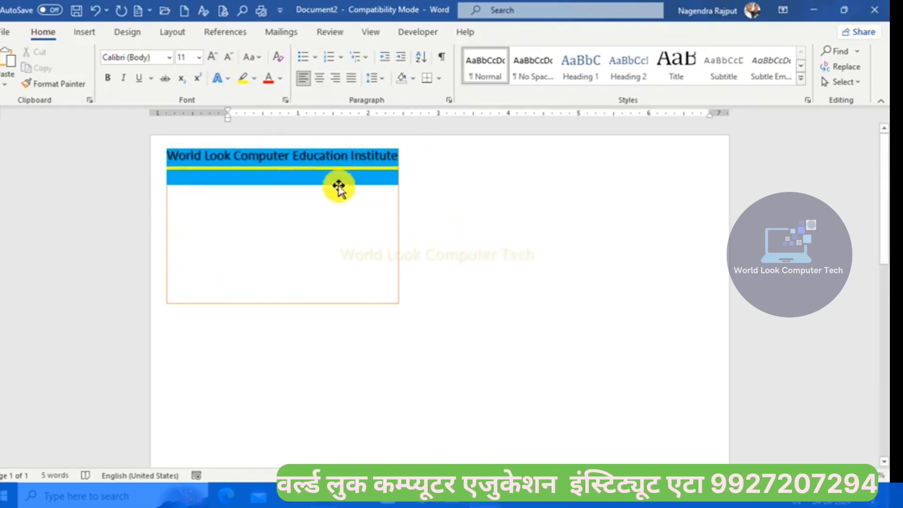
left_click(343, 168)
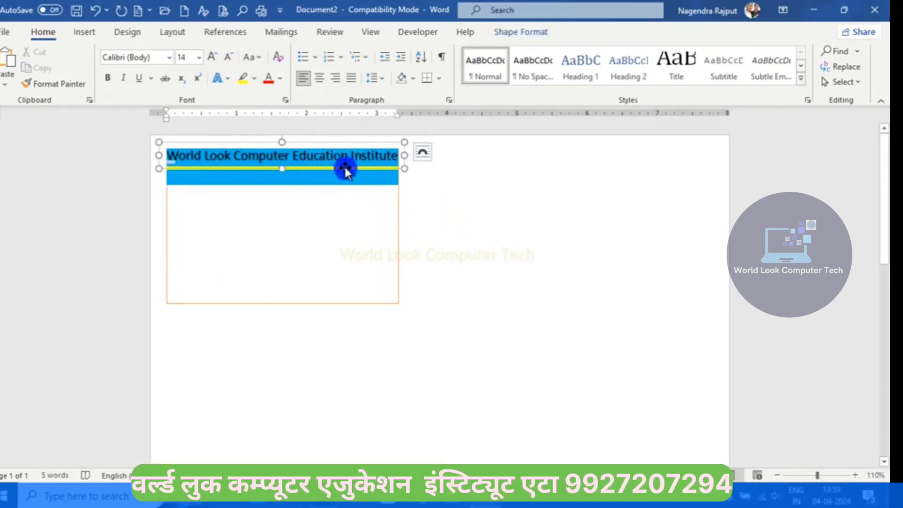
left_click(269, 79)
left_click(279, 78)
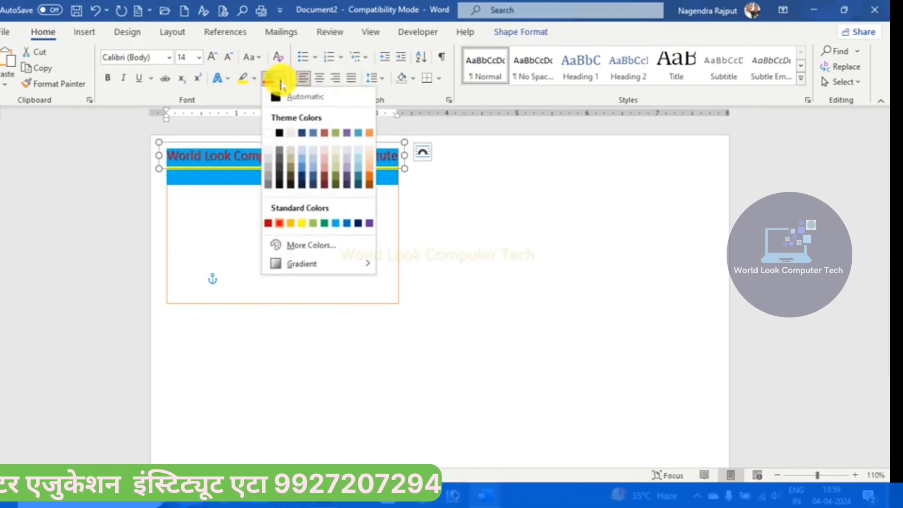
left_click(269, 134)
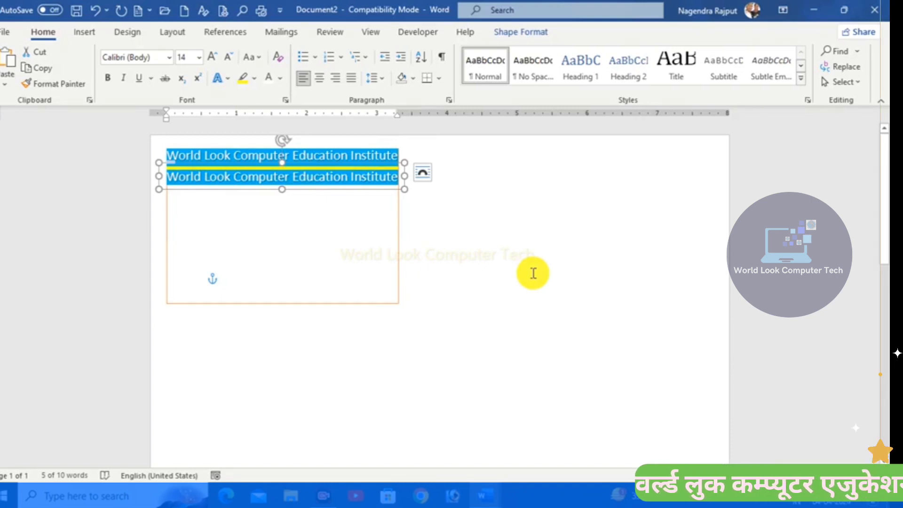
Change the copied text to 'ID CARD', shrink its box and centre it on the band.
key("Right")
type("I")
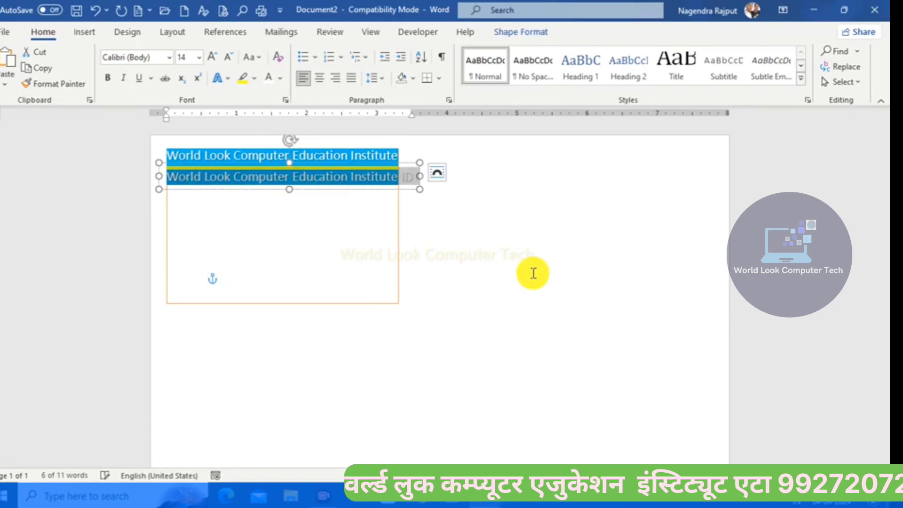
left_click_drag(419, 176, 186, 176)
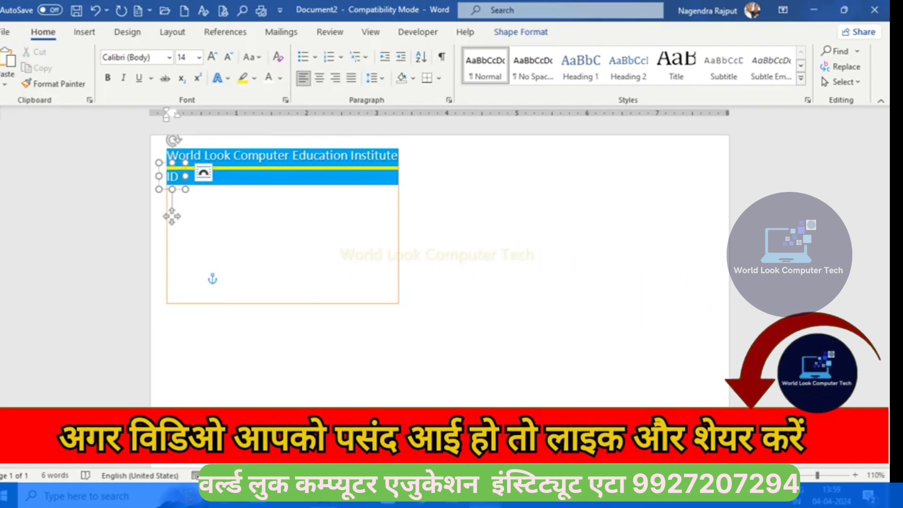
type(" CAR")
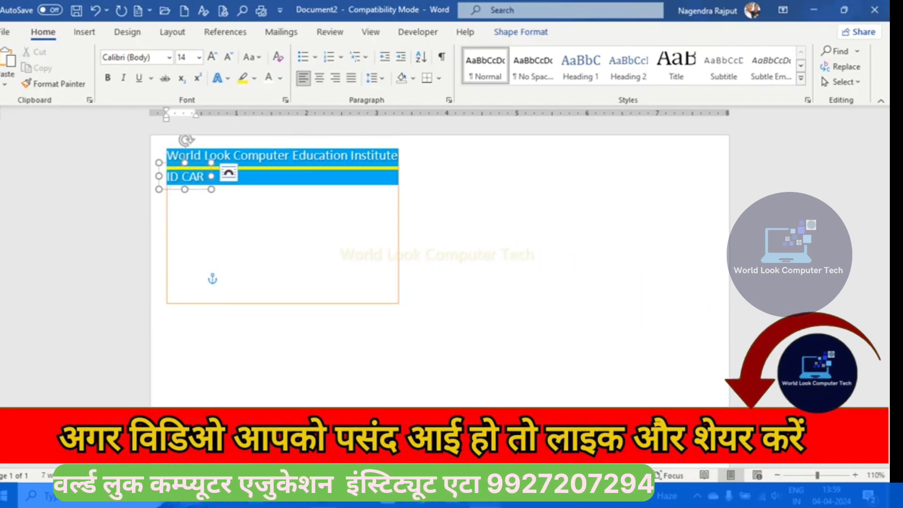
type("D")
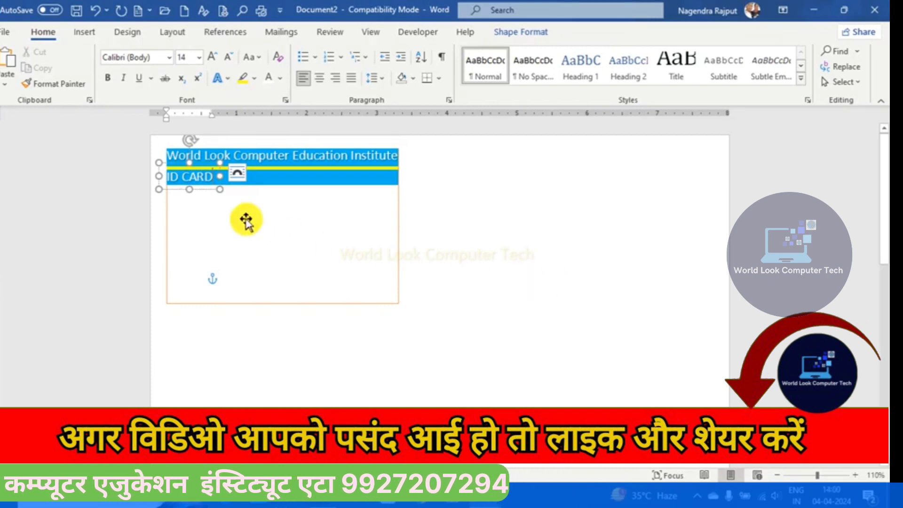
left_click_drag(201, 189, 261, 186)
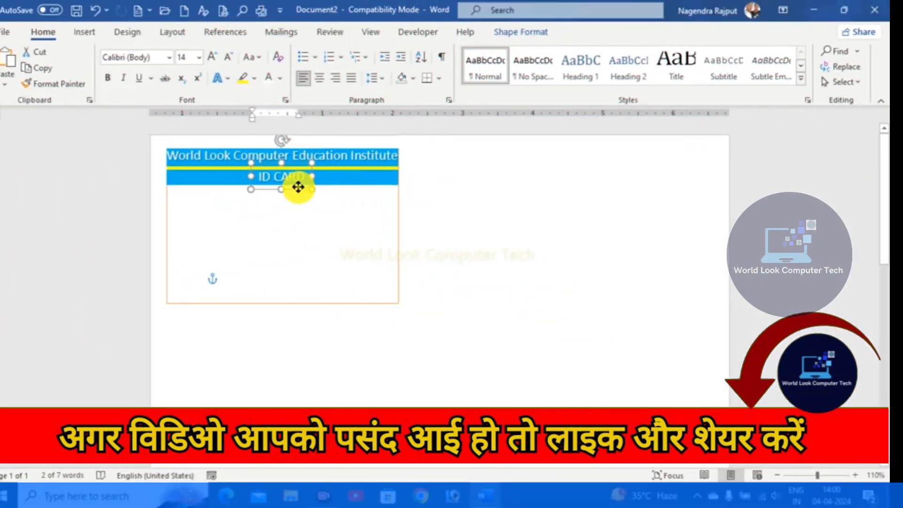
left_click(449, 221)
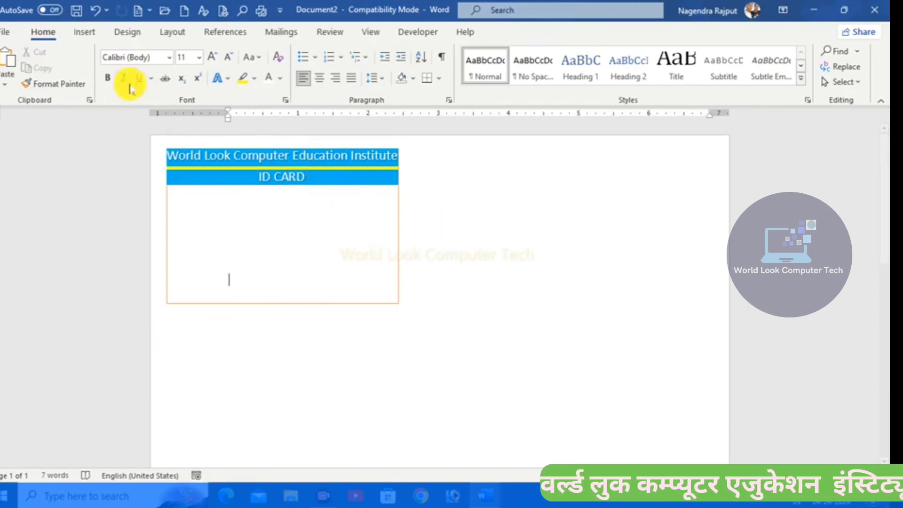
Draw a rounded rectangle in the right side of the card body.
left_click(84, 32)
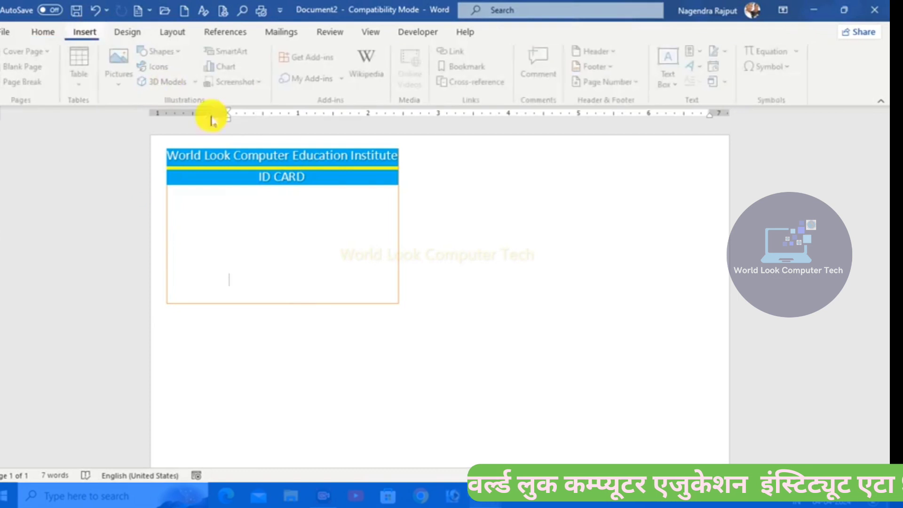
left_click(161, 51)
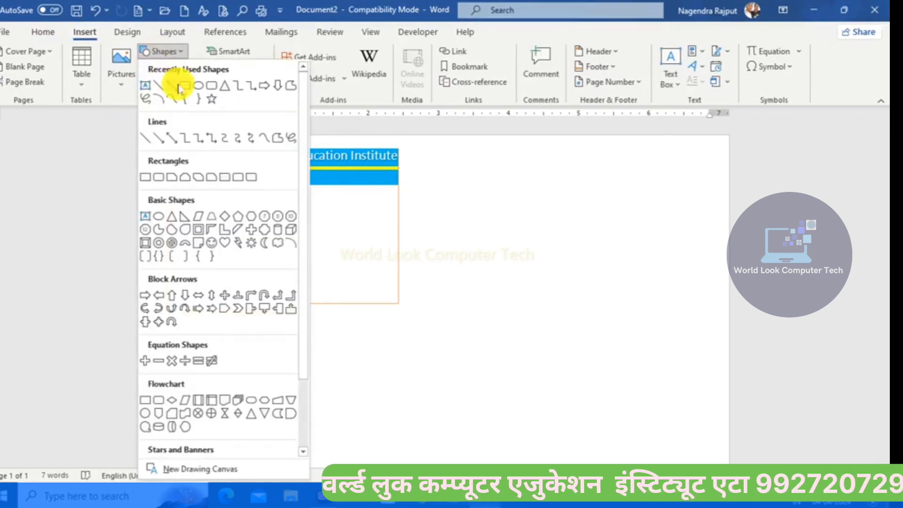
left_click(211, 86)
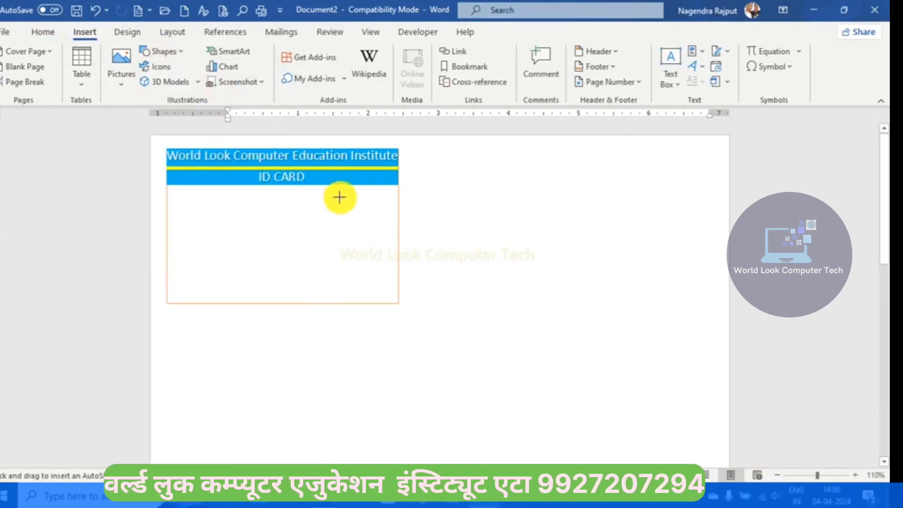
left_click_drag(330, 189, 394, 263)
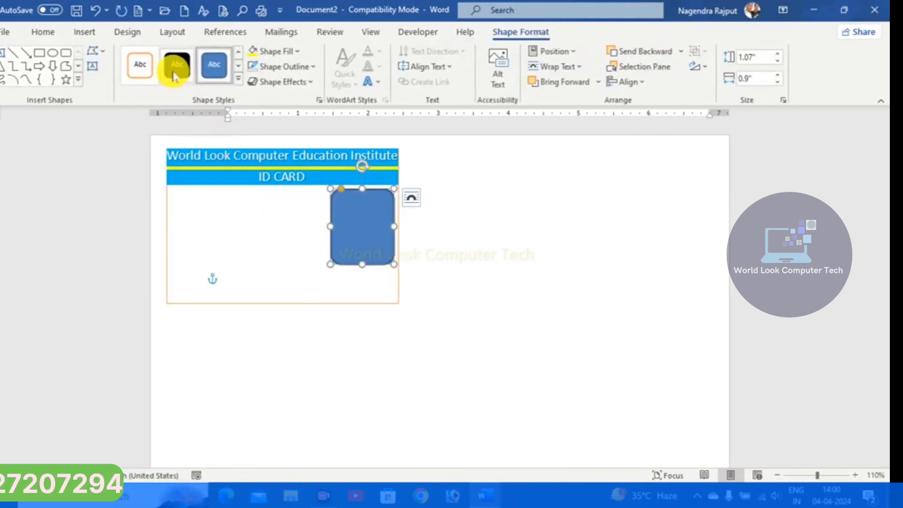
Give the rounded rectangle an orange 1 pt outline.
left_click(273, 67)
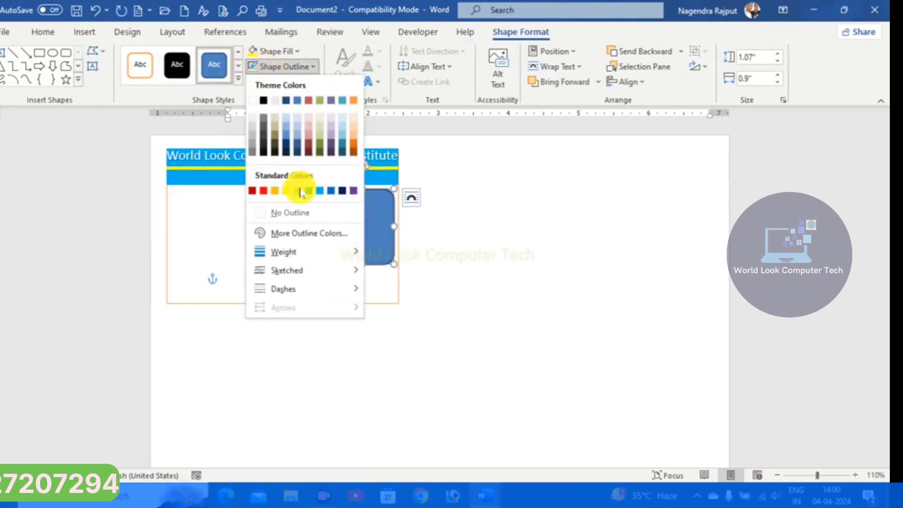
left_click(274, 190)
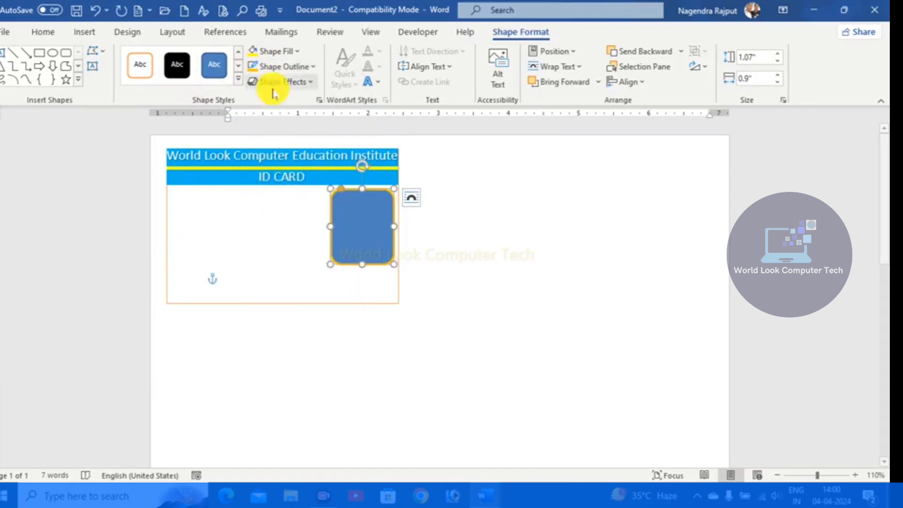
left_click(279, 73)
mouse_move(303, 252)
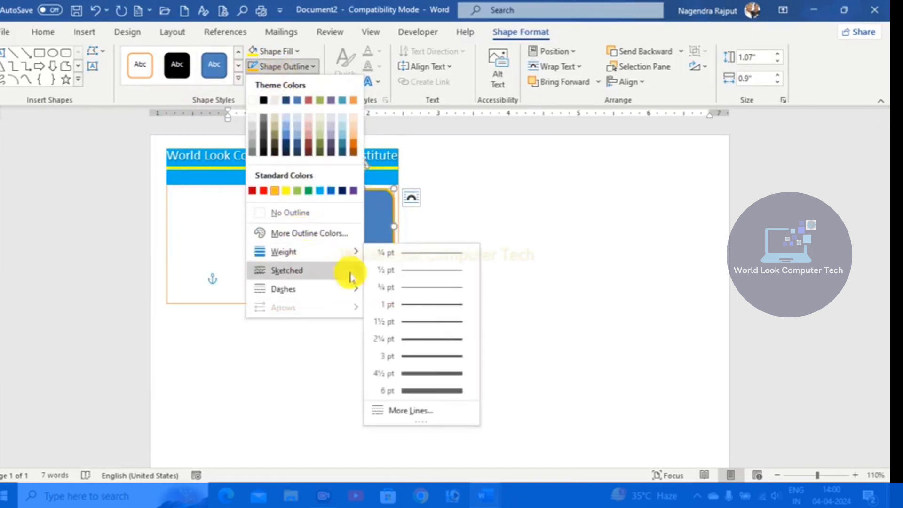
left_click(433, 305)
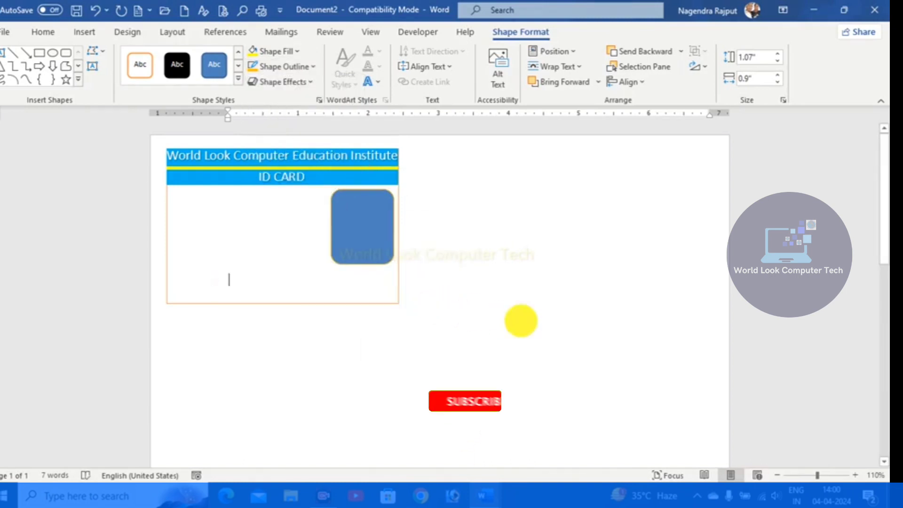
left_click(512, 322)
left_click(366, 228)
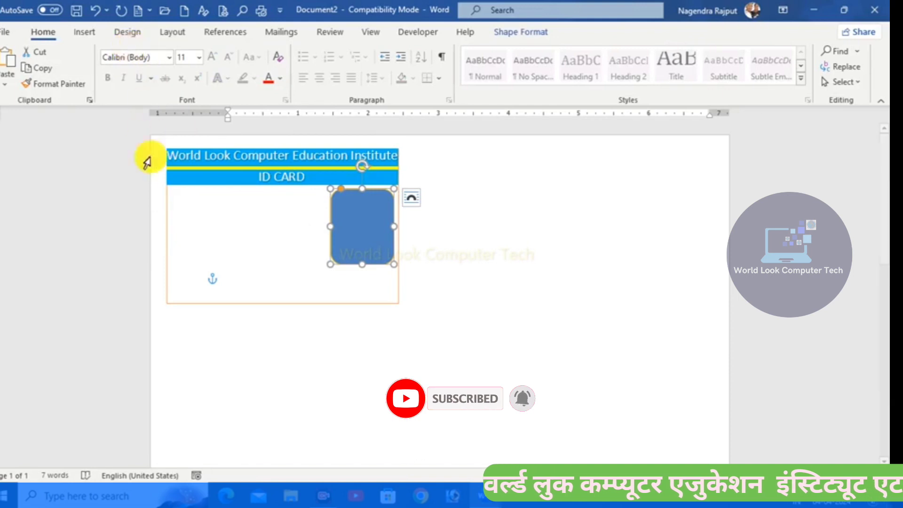
left_click(514, 33)
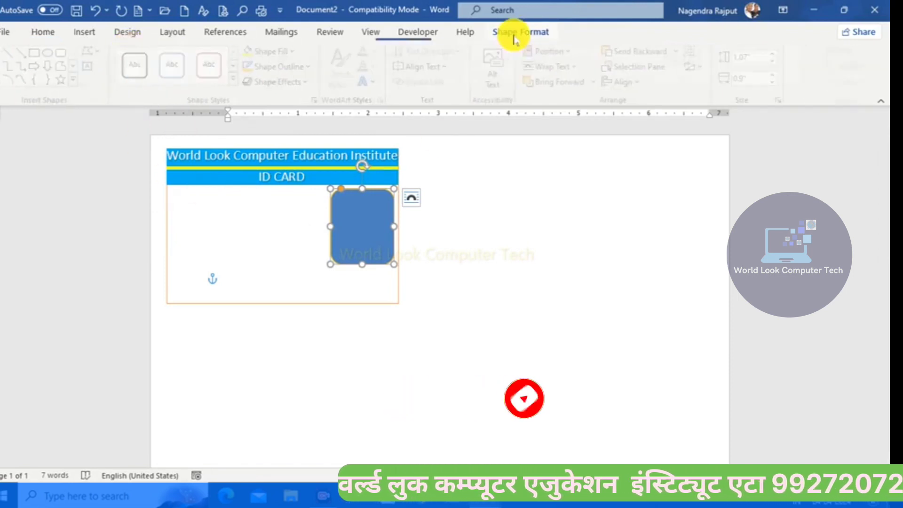
left_click(277, 53)
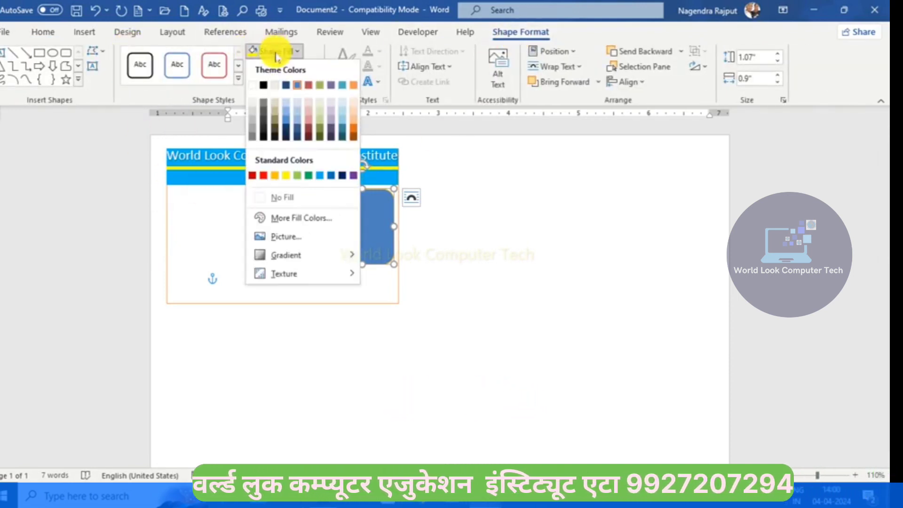
left_click(297, 240)
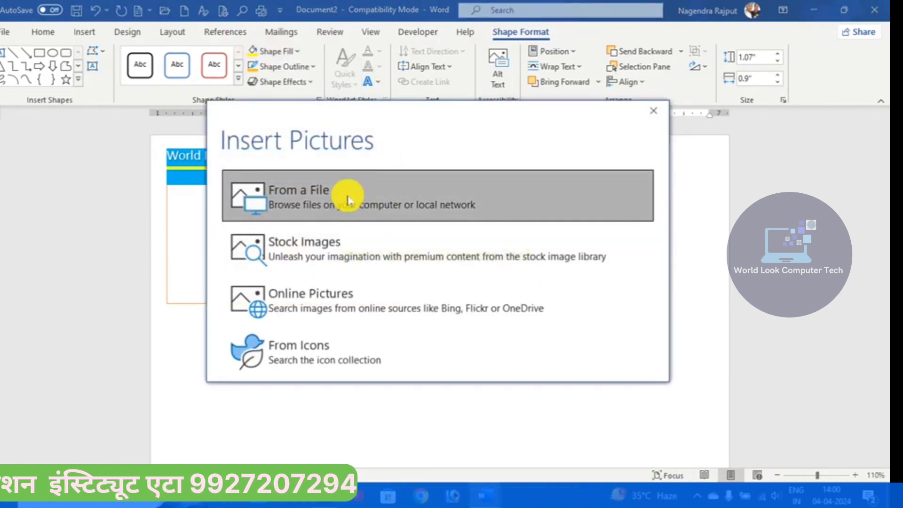
left_click(342, 212)
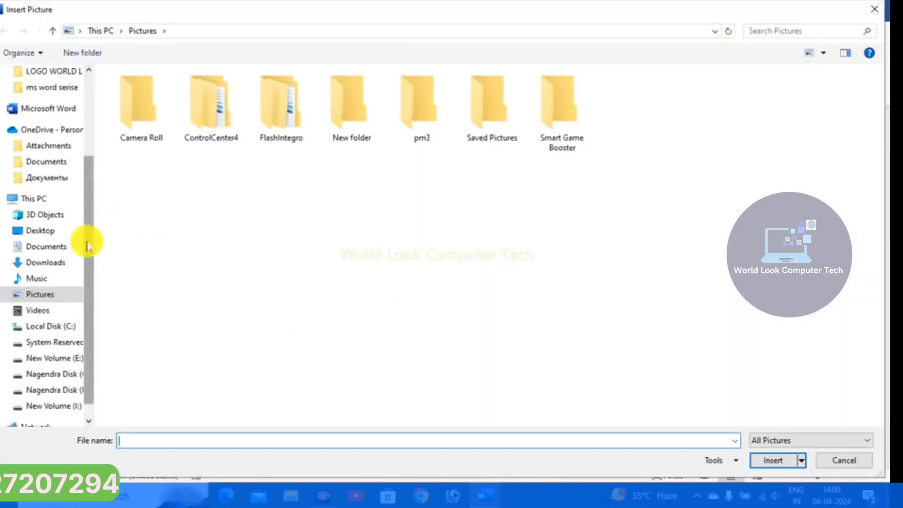
left_click_drag(88, 295, 89, 162)
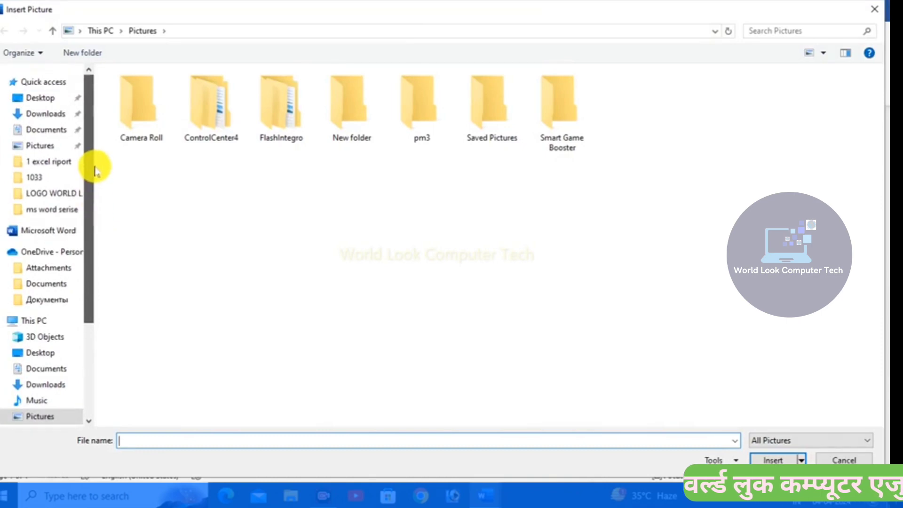
left_click(47, 114)
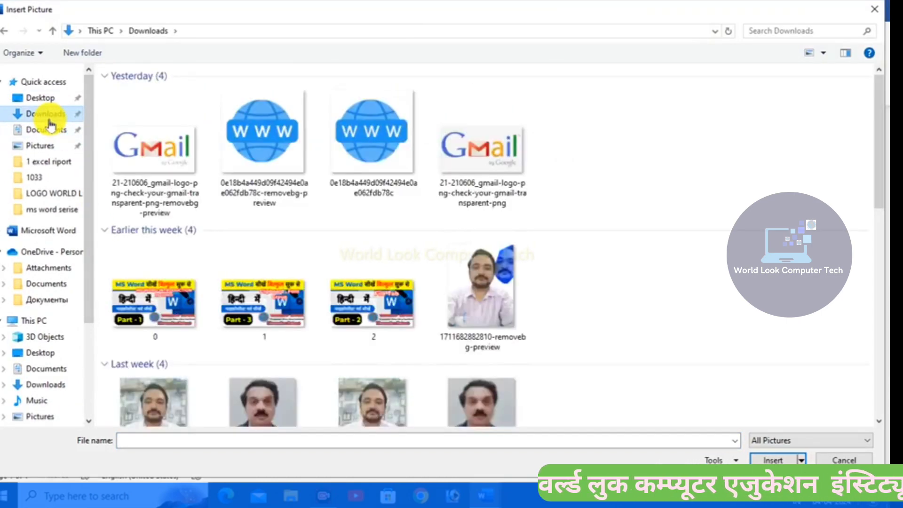
left_click(186, 334)
scroll(358, 365, "down", 10)
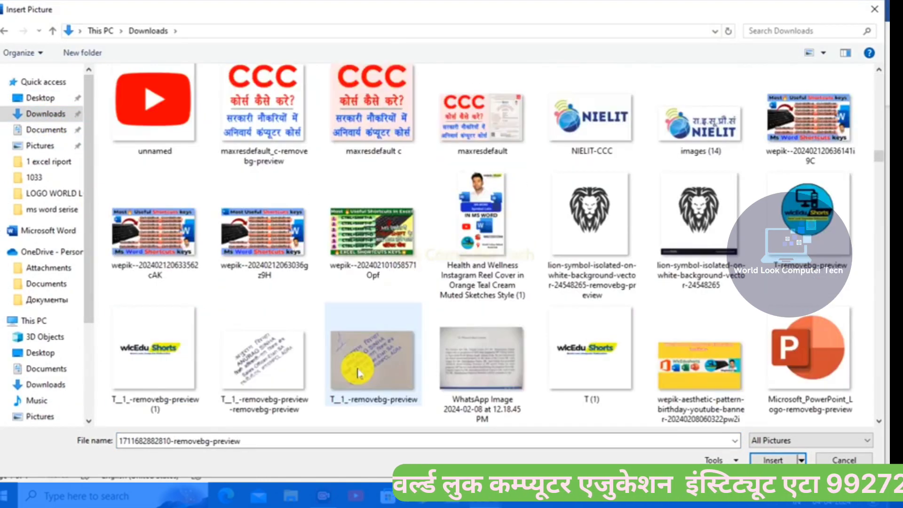
scroll(359, 373, "up", 5)
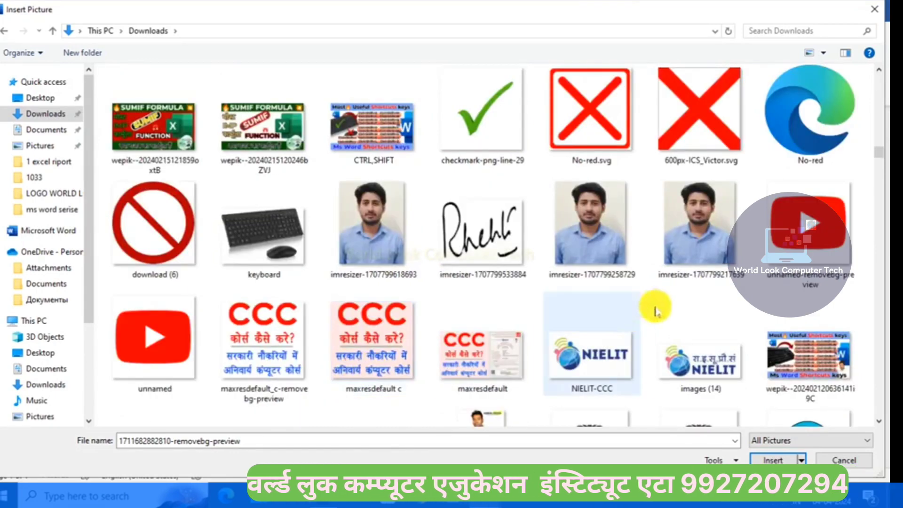
left_click(611, 275)
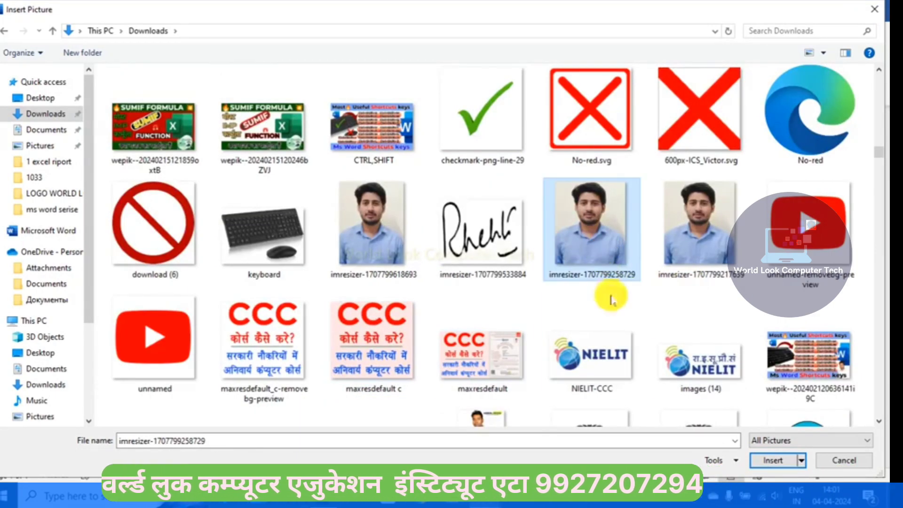
left_click(767, 466)
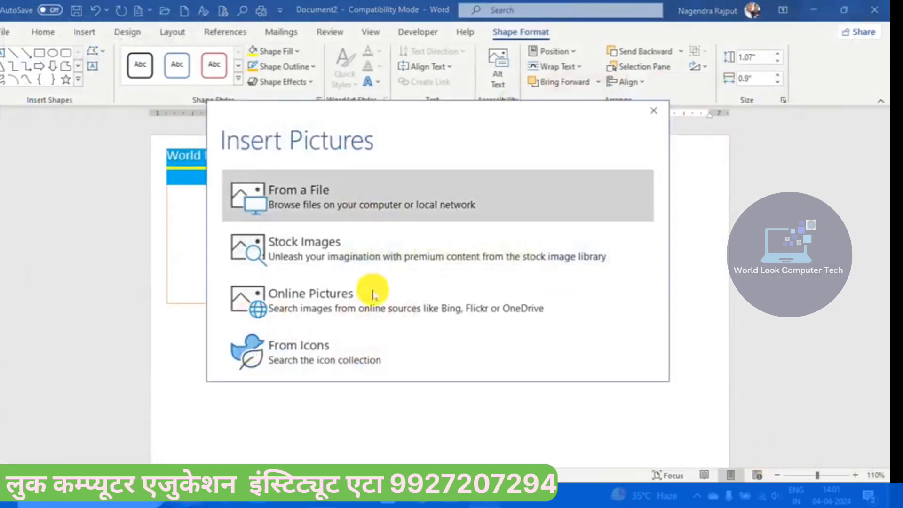
left_click(494, 302)
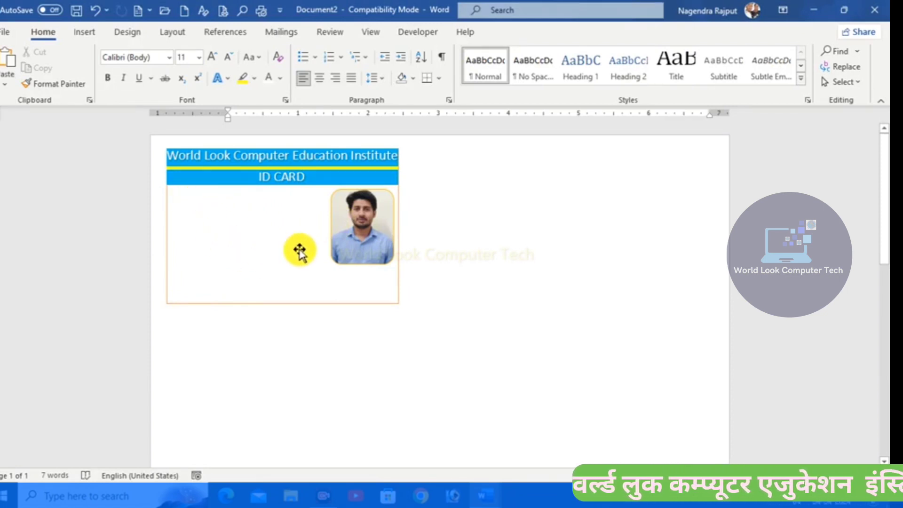
Ctrl-drag a copy of the ID CARD text box to the card body's top-left beside the photo.
left_click(282, 181)
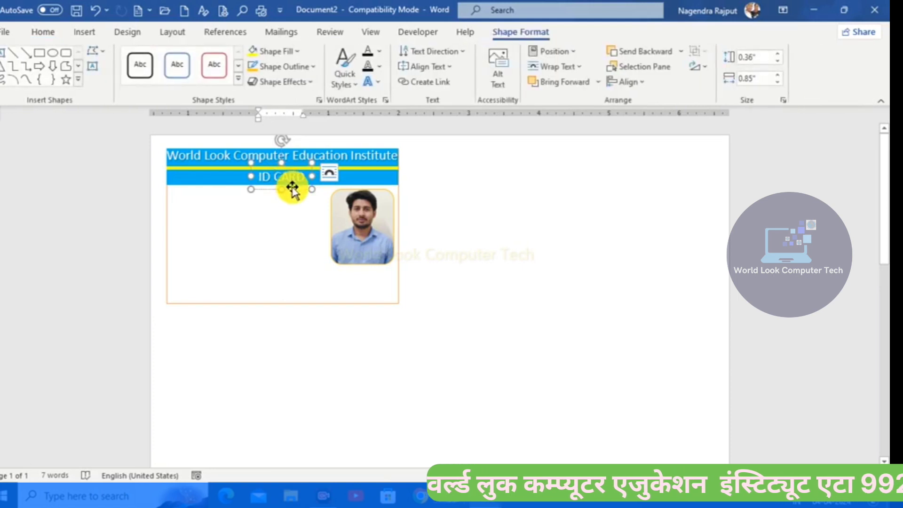
mouse_move(292, 189)
left_mouse_down()
mouse_move(210, 211)
mouse_move(200, 202)
left_mouse_up()
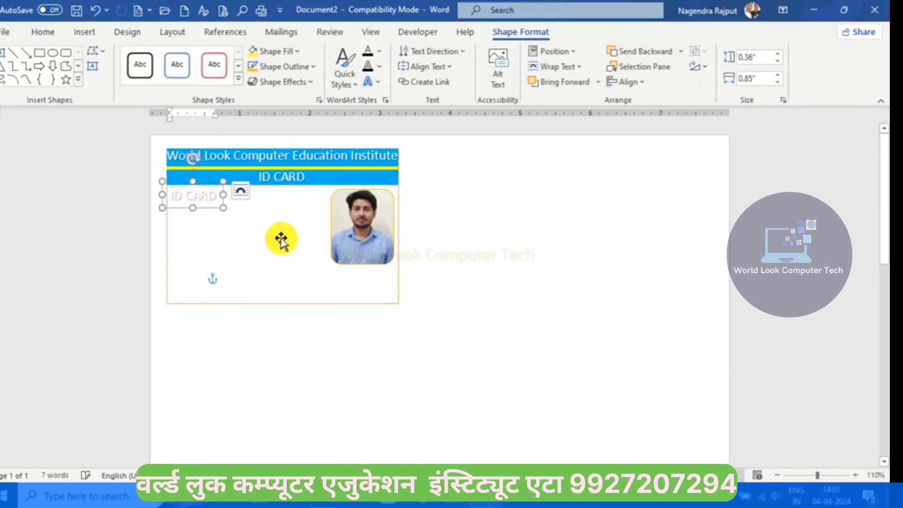
left_click(241, 190)
left_click(429, 261)
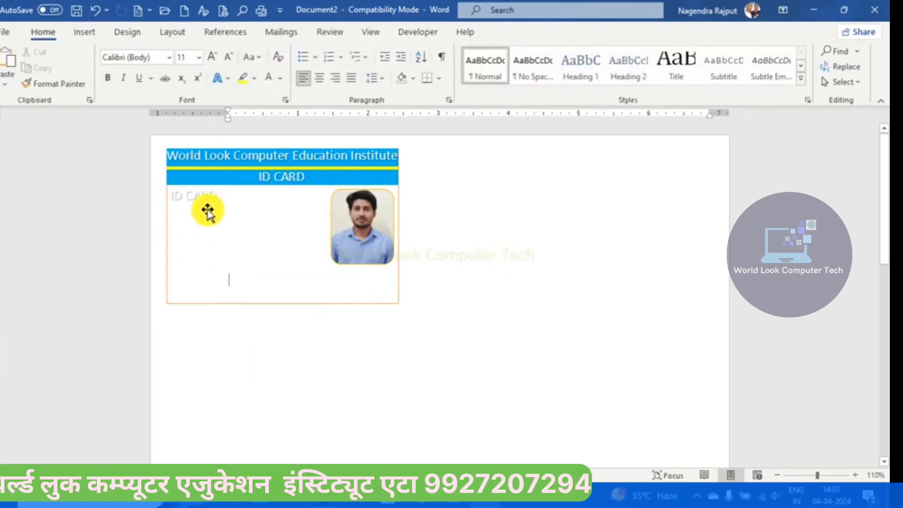
left_click(207, 200)
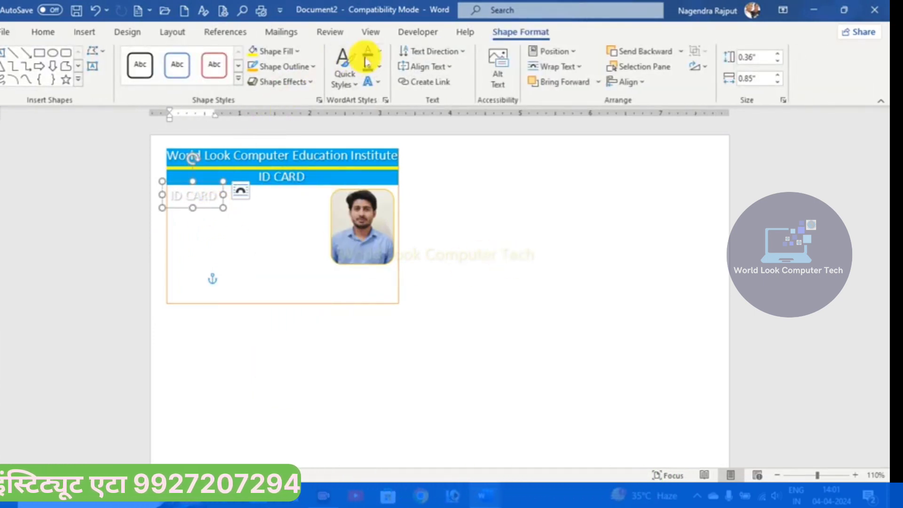
left_click(44, 33)
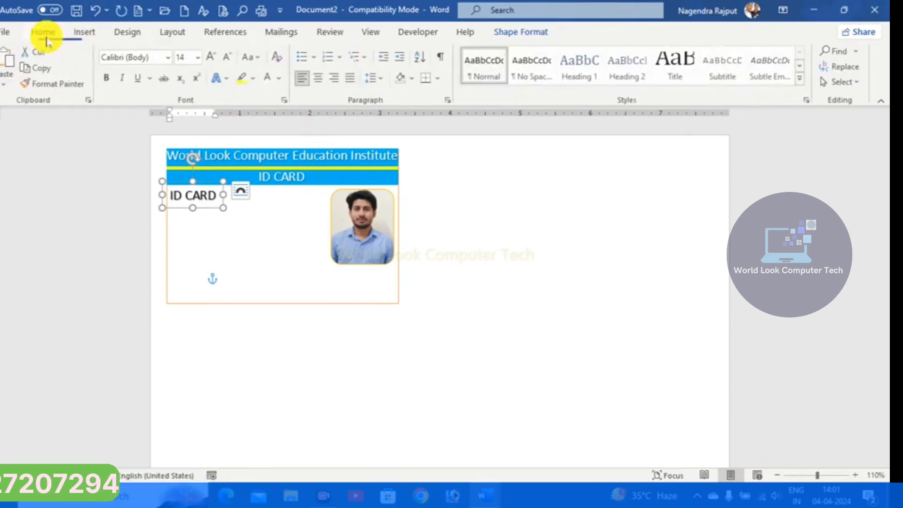
left_click(169, 58)
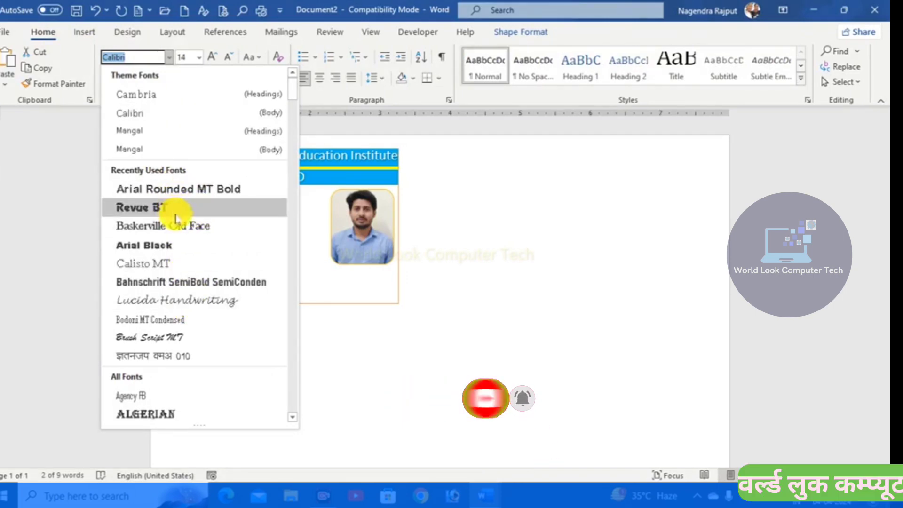
Set the copied ID CARD text to Times New Roman 11 pt and nudge the box into place.
scroll(188, 225, "down", 15)
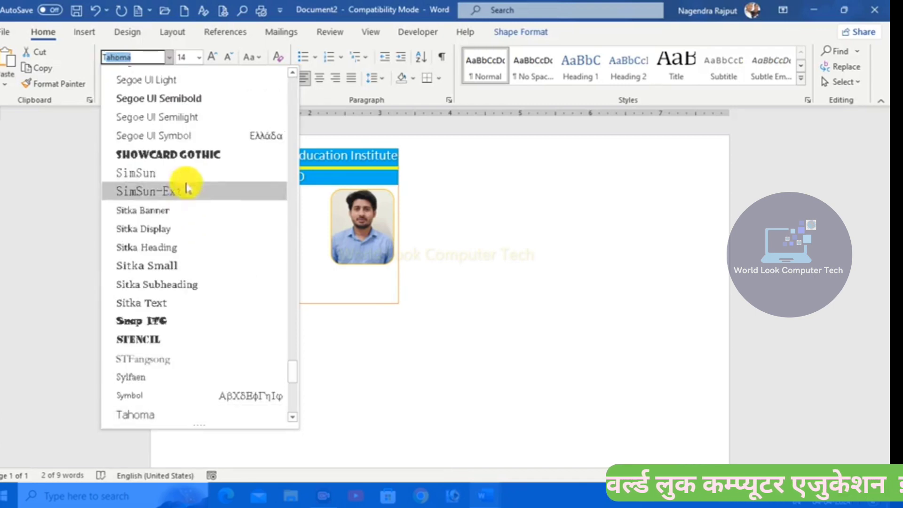
type("Times New R")
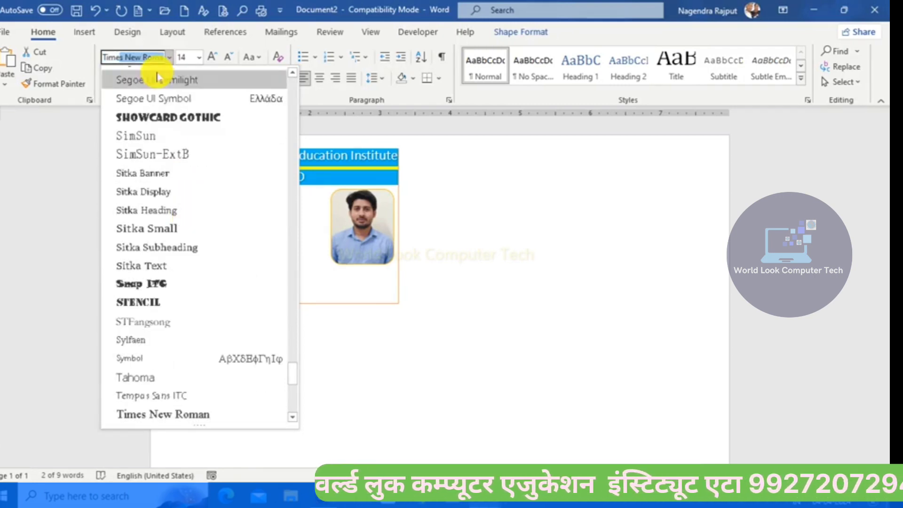
key("Return")
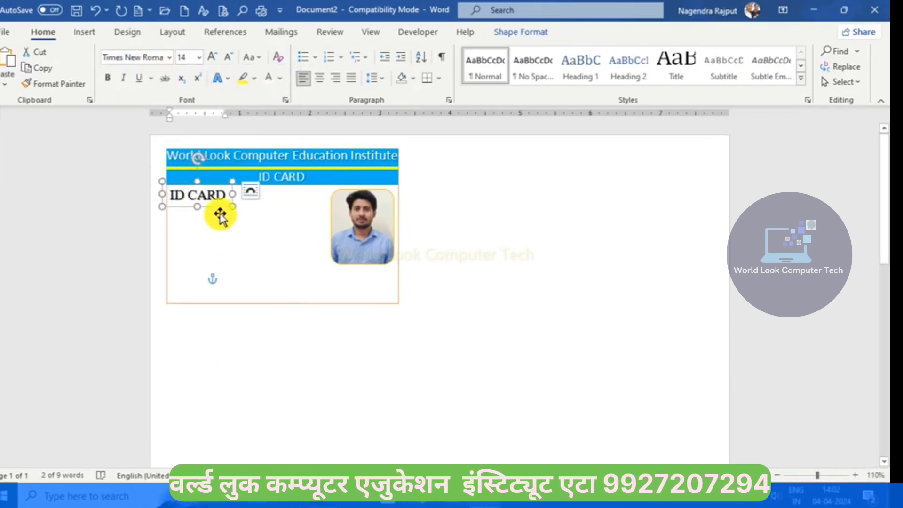
left_click(228, 57)
left_click(228, 58)
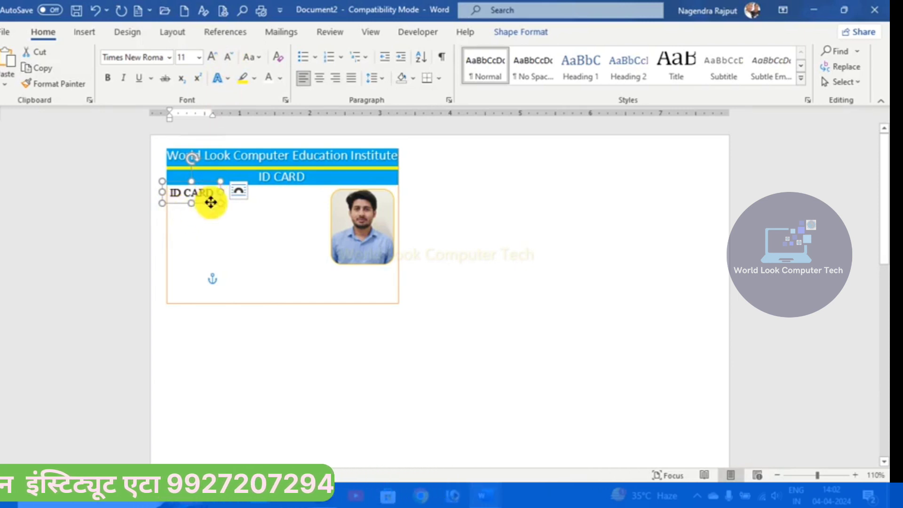
left_click_drag(210, 203, 214, 203)
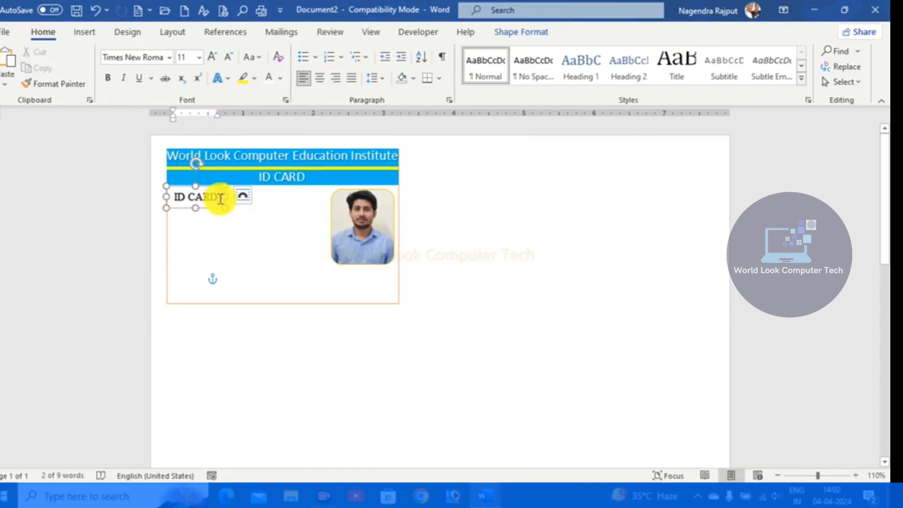
Replace the box text with dotted NAME, FATHER'S NAME and MOTHER'S NAME lines.
key("BackSpace")
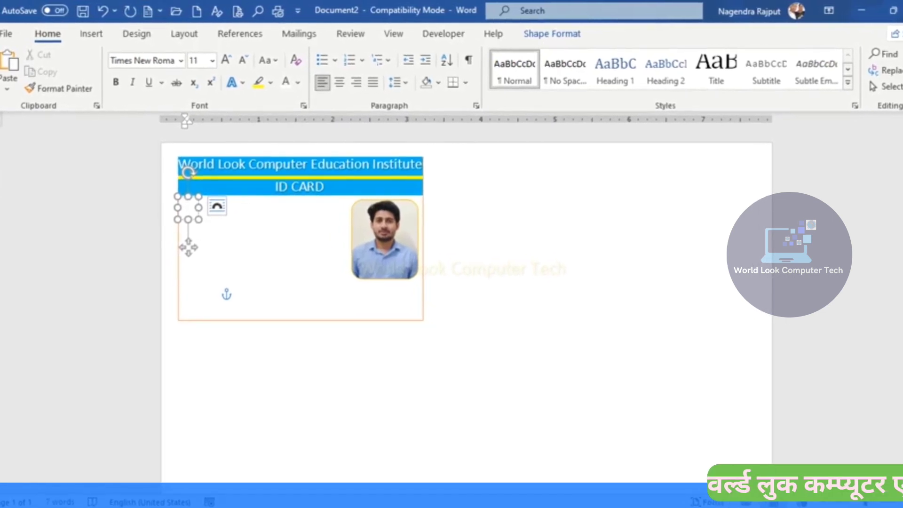
type("NAME")
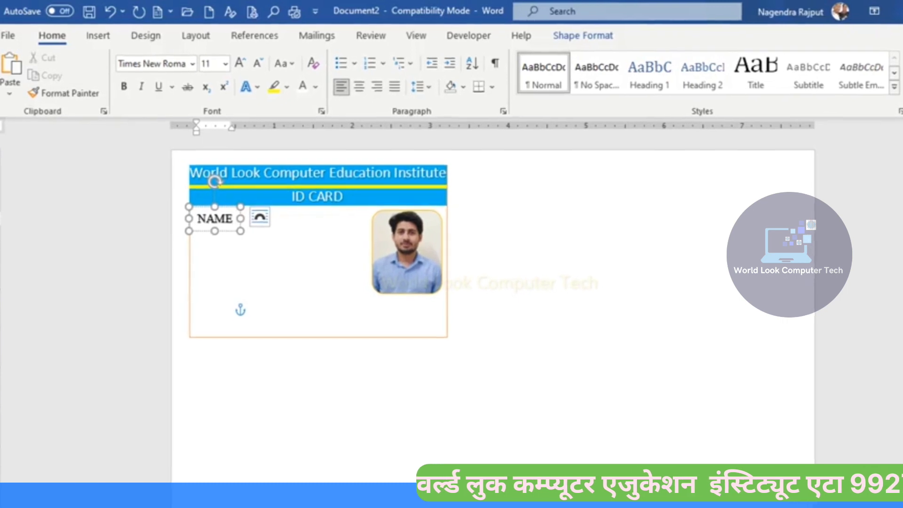
type(" ......................")
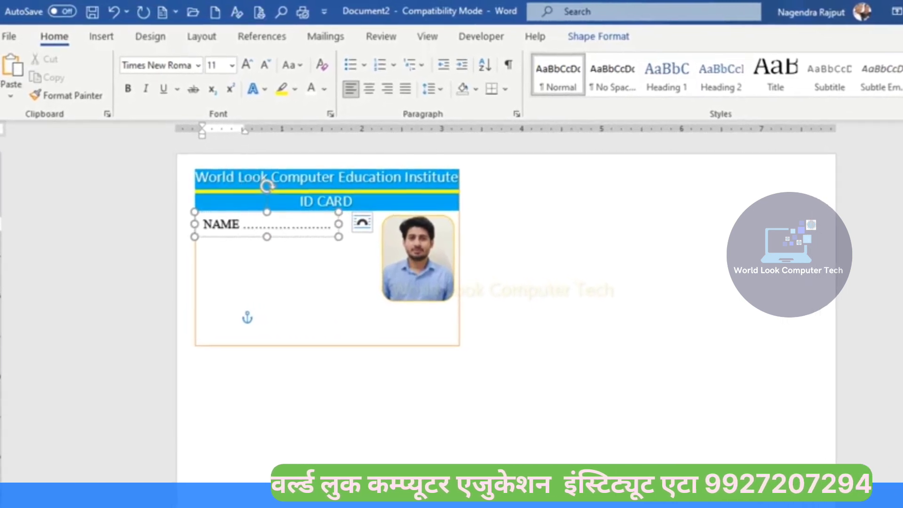
type(".........")
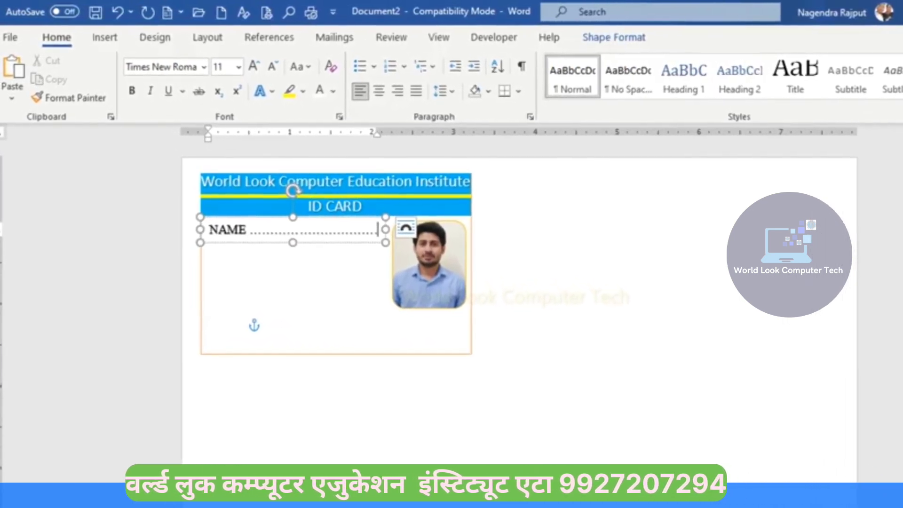
key("Return")
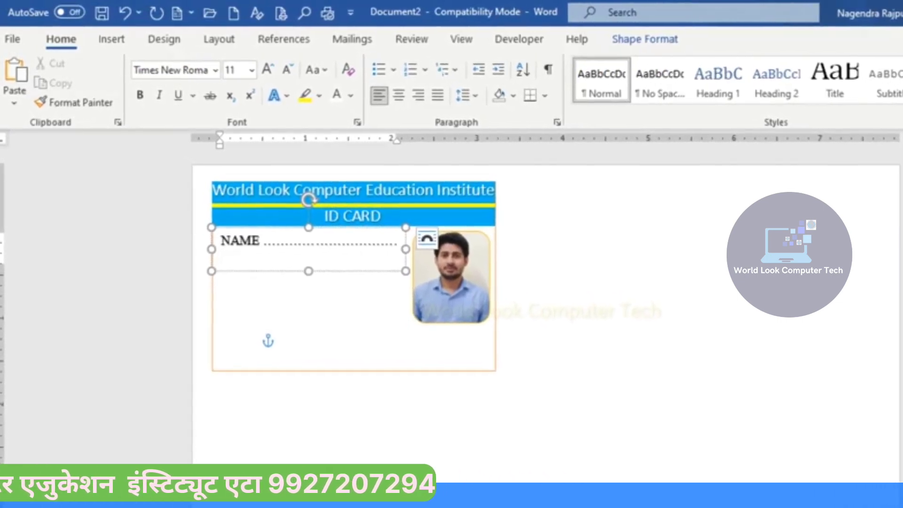
type("F")
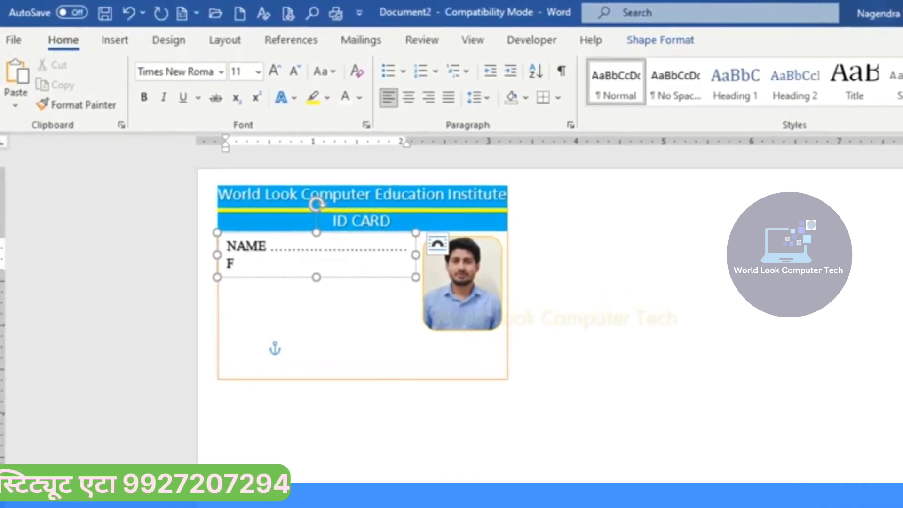
type("ATHER'S NAME..............")
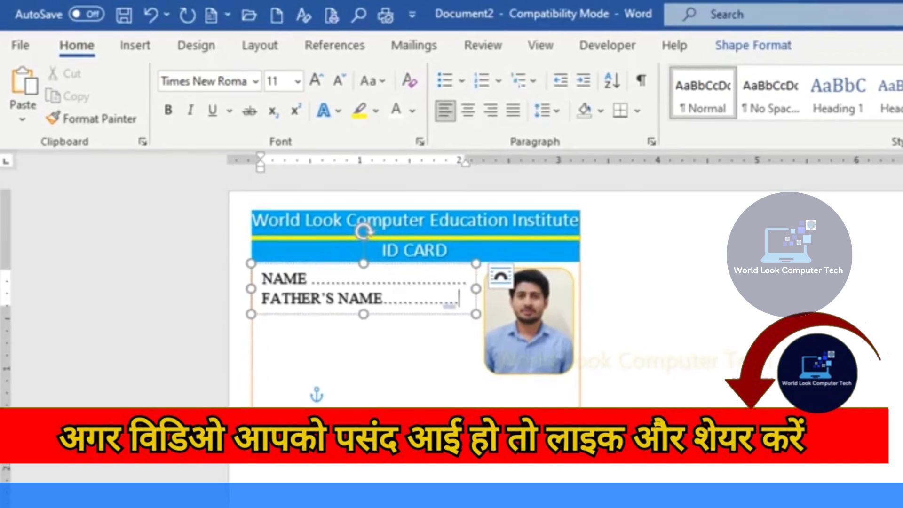
type(".")
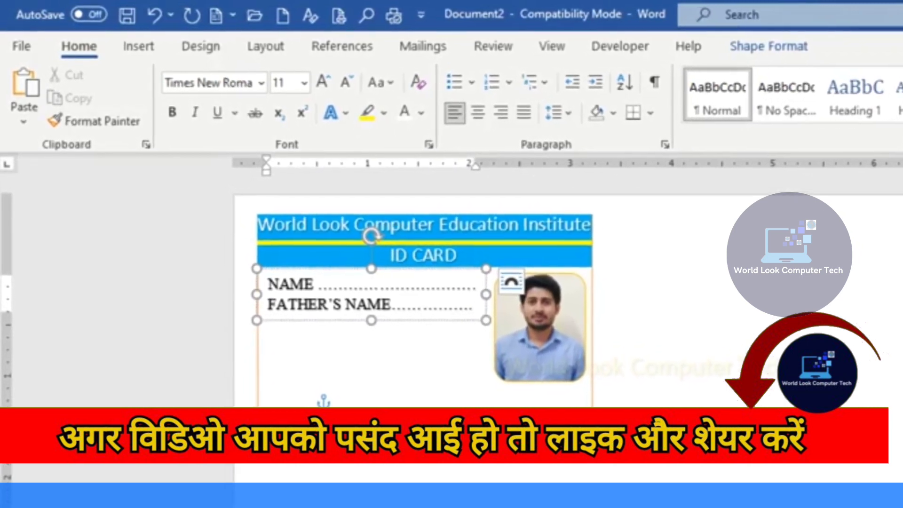
type(".")
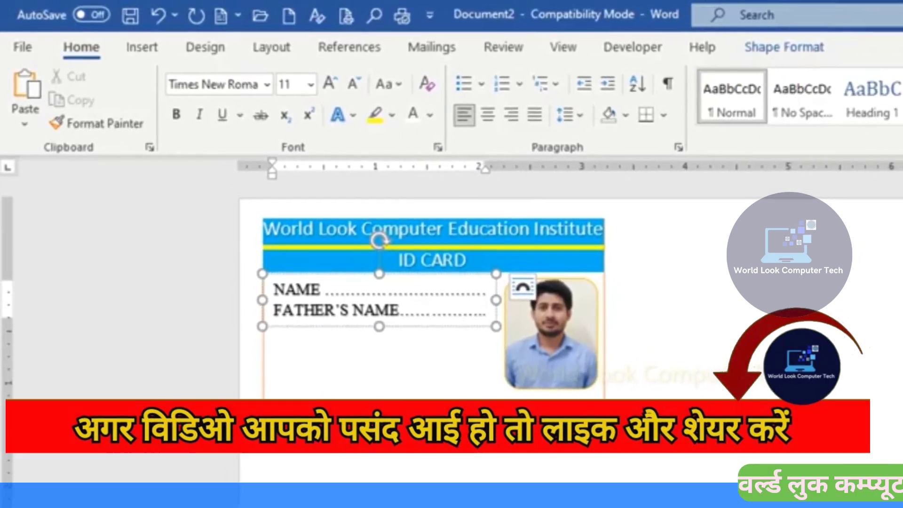
key("Return")
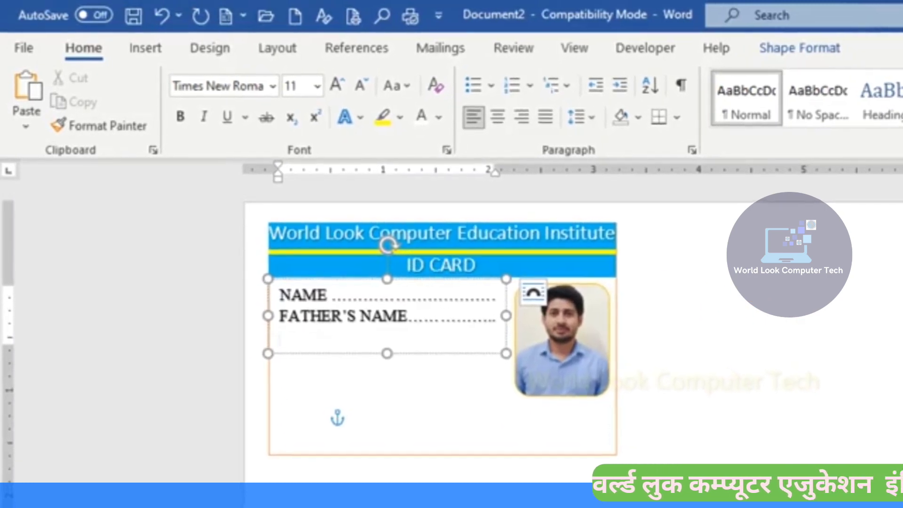
type("M")
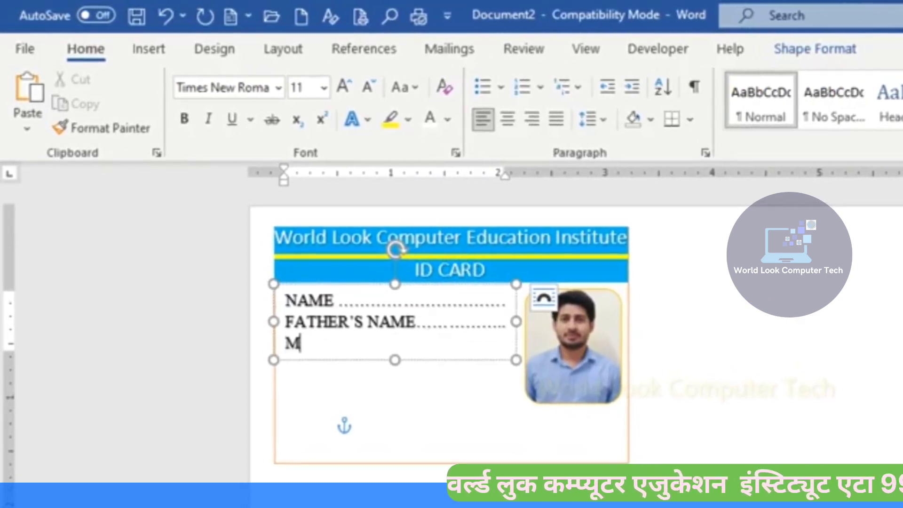
type("OTH")
type("ER")
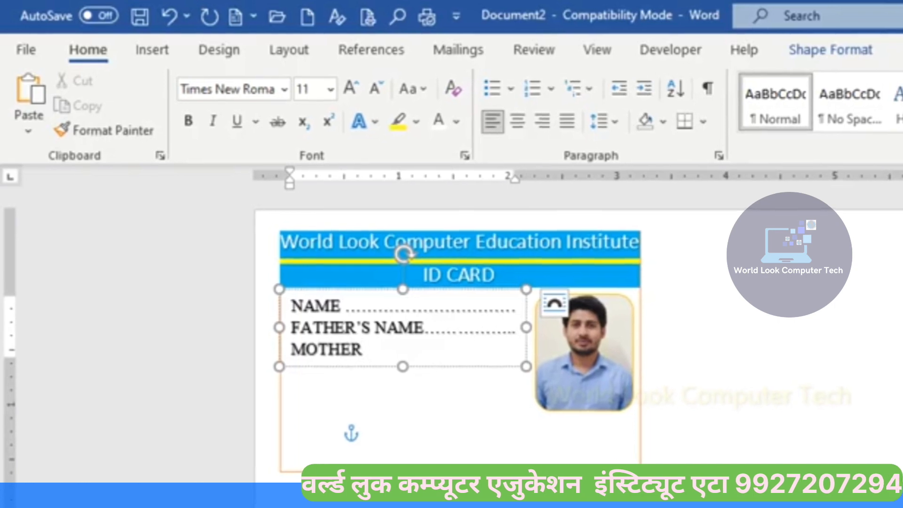
type("'S NA")
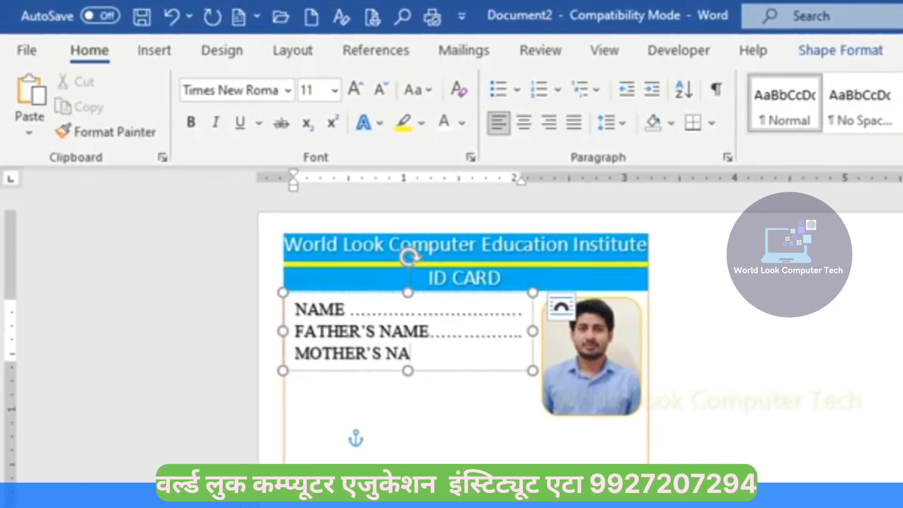
type("ME.")
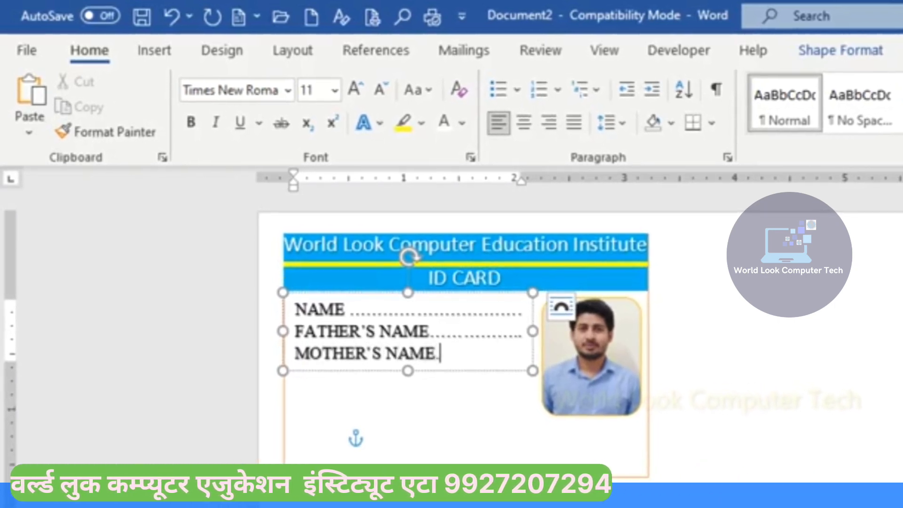
type("...........")
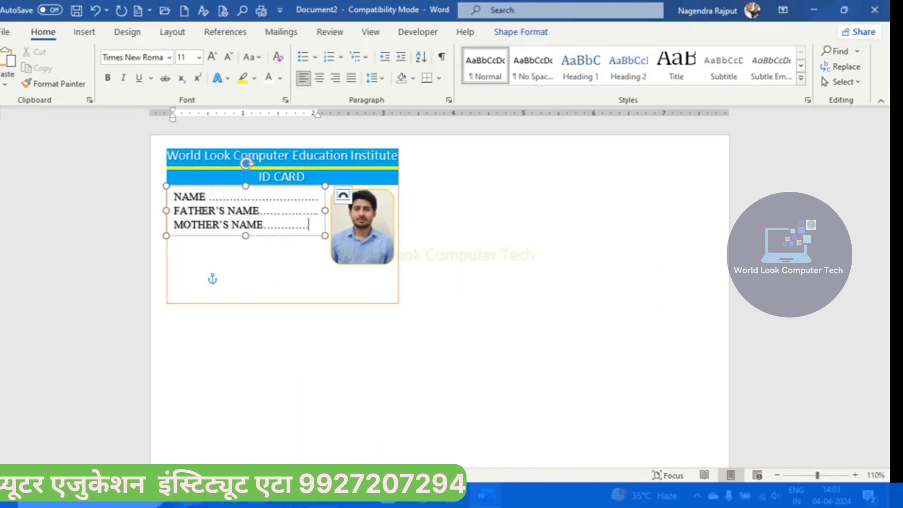
type("...")
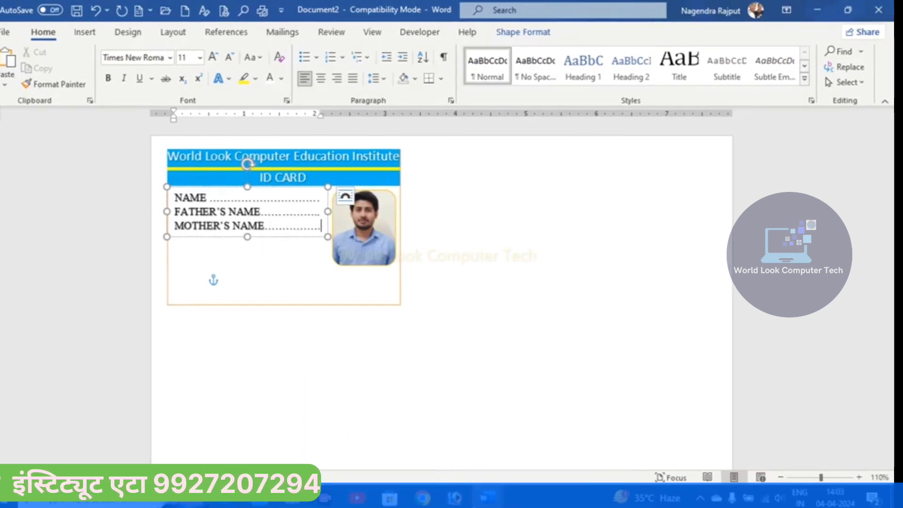
Add dotted CLASS and SCHOOL NAME lines below MOTHER'S NAME.
key("Return")
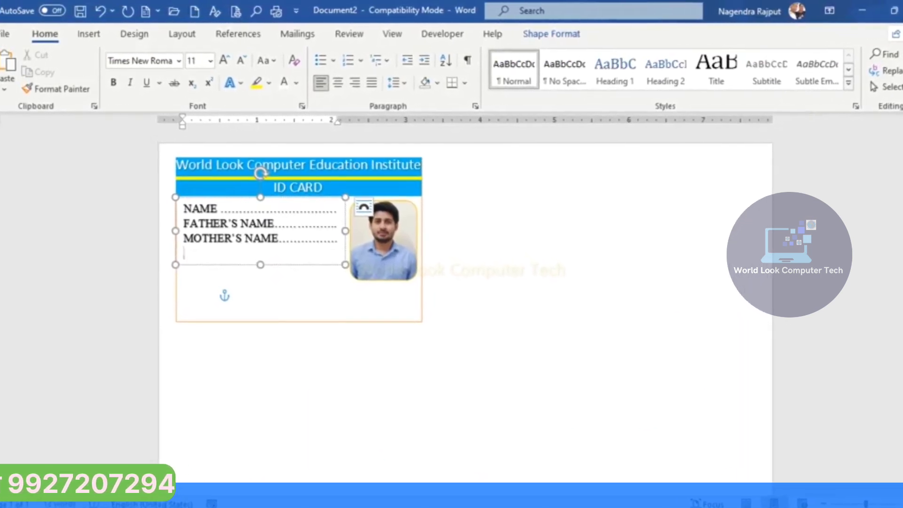
type("CLASS")
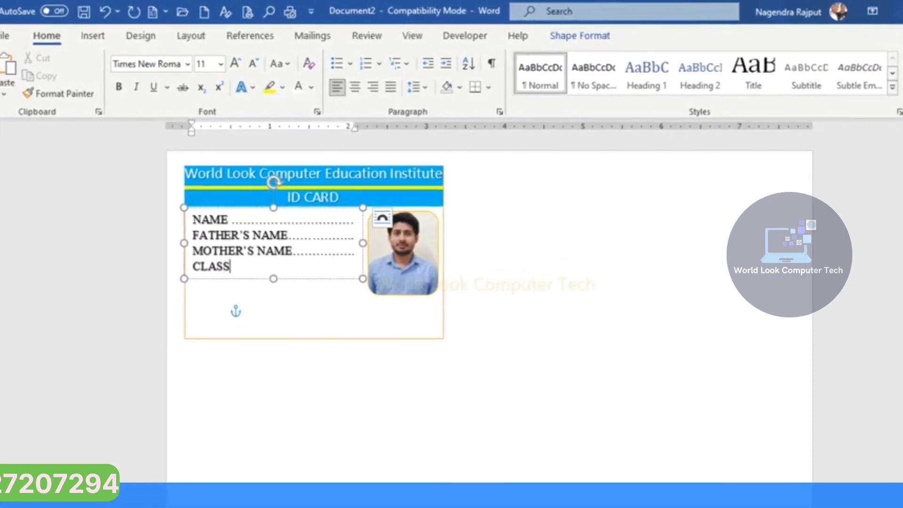
type("........")
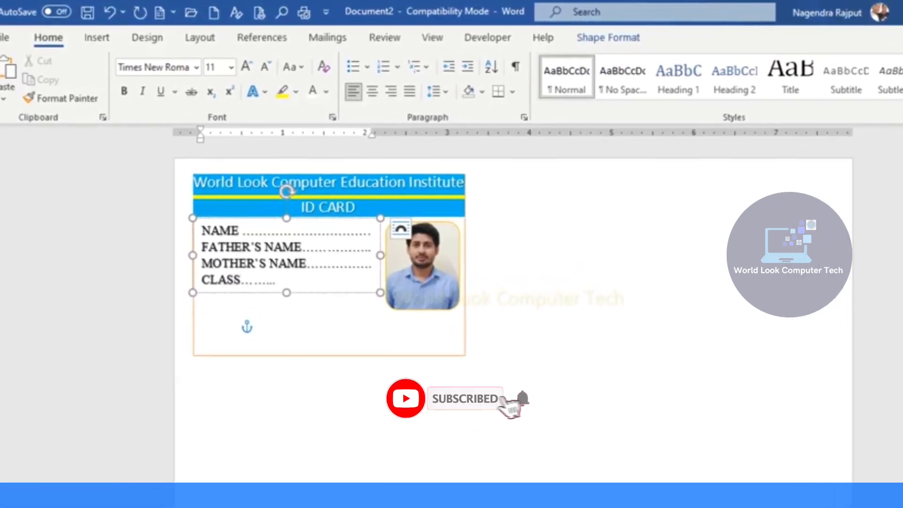
type("....................")
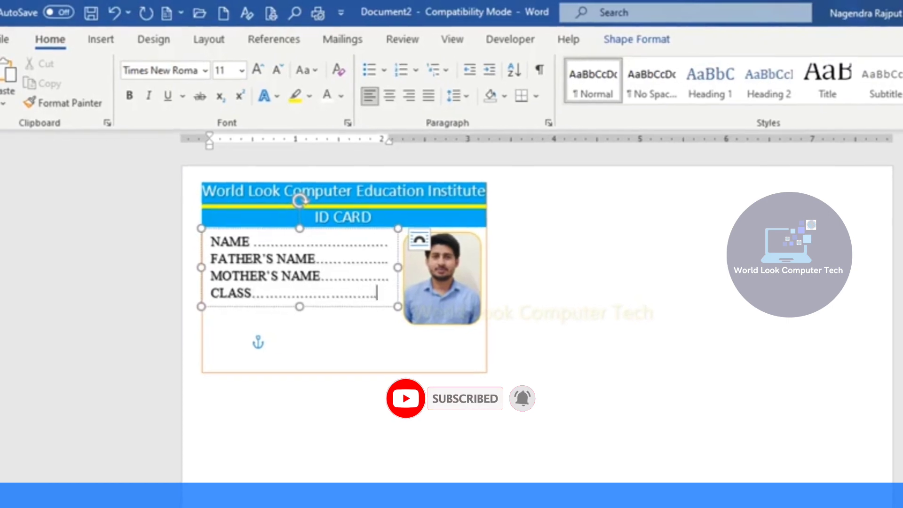
type("...")
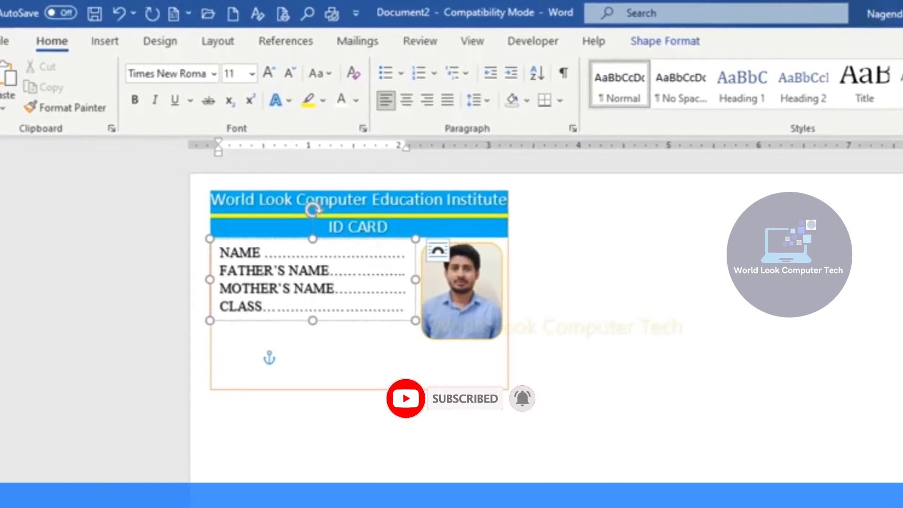
key("Return")
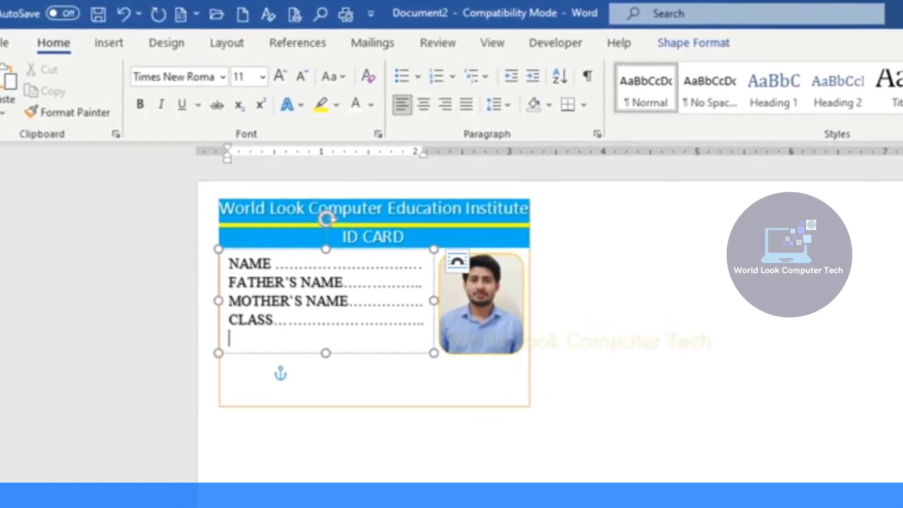
type("SC")
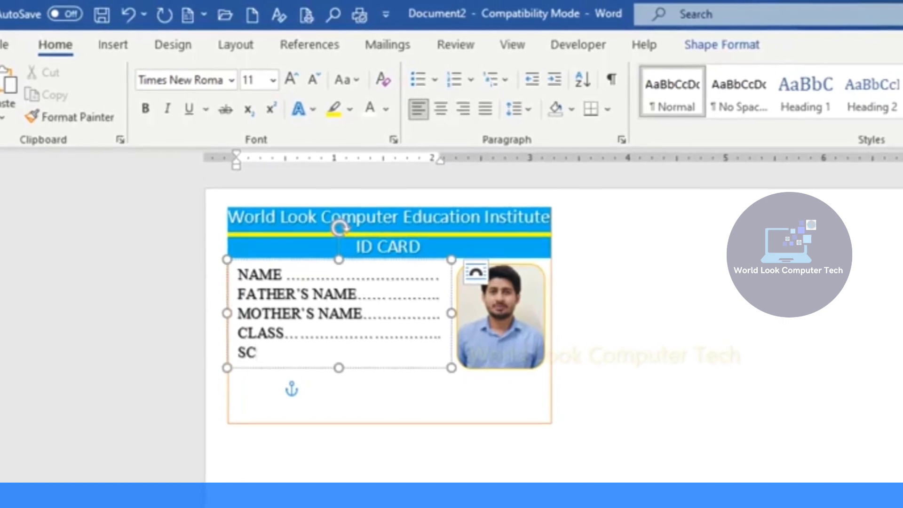
type("HOO")
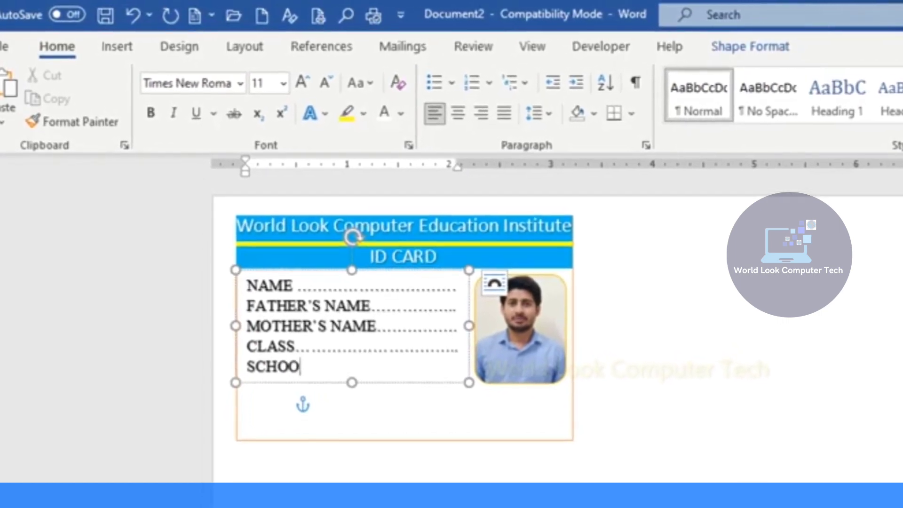
type("L NA")
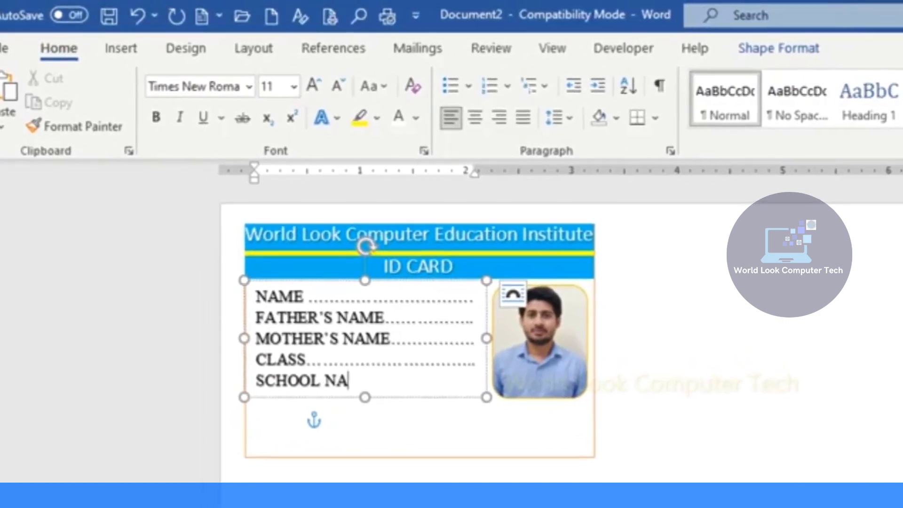
type("ME.")
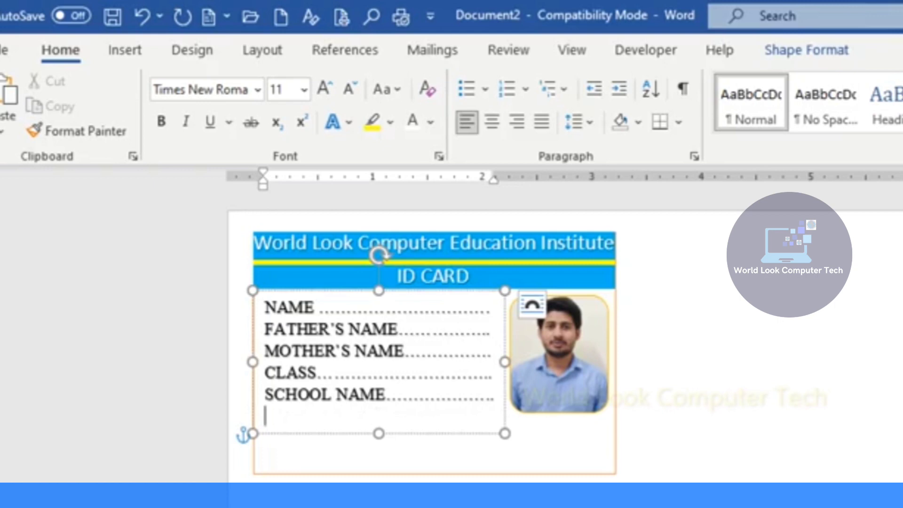
type(".........")
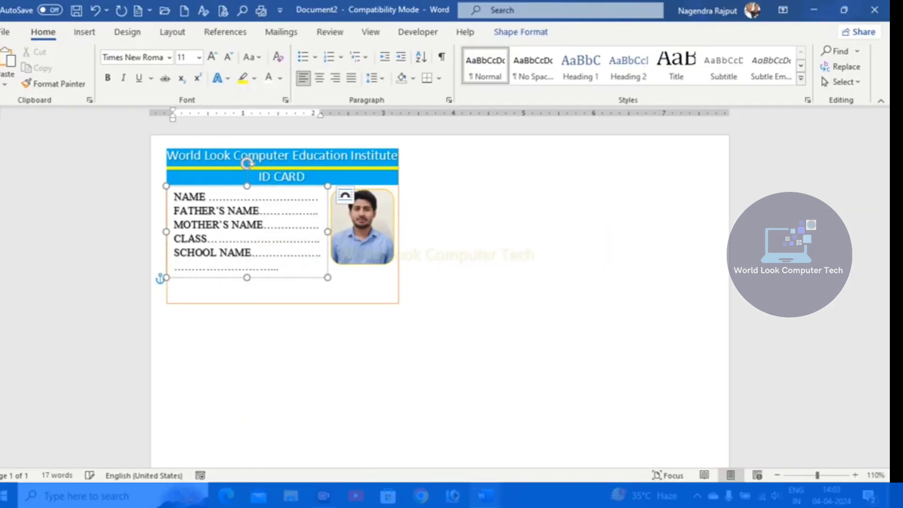
type("..............")
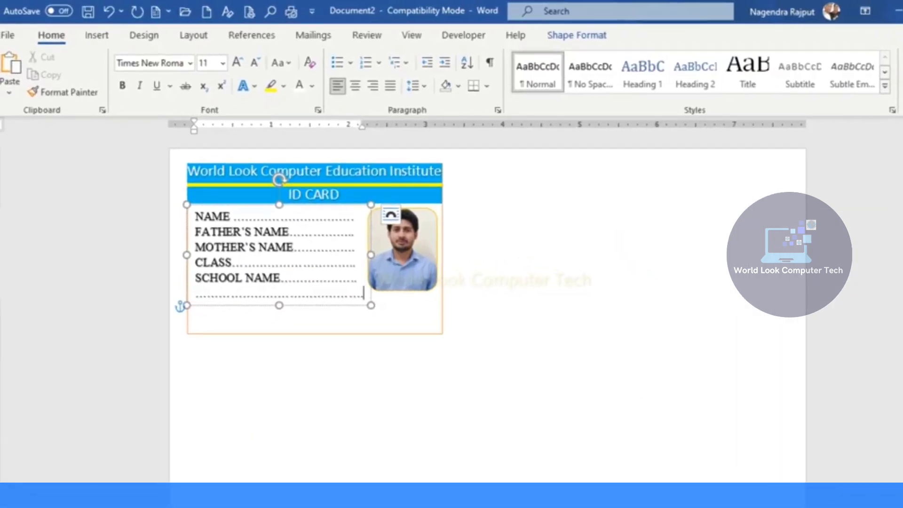
Select the whole field-lines text box and toggle bold on and back off.
left_click(534, 339)
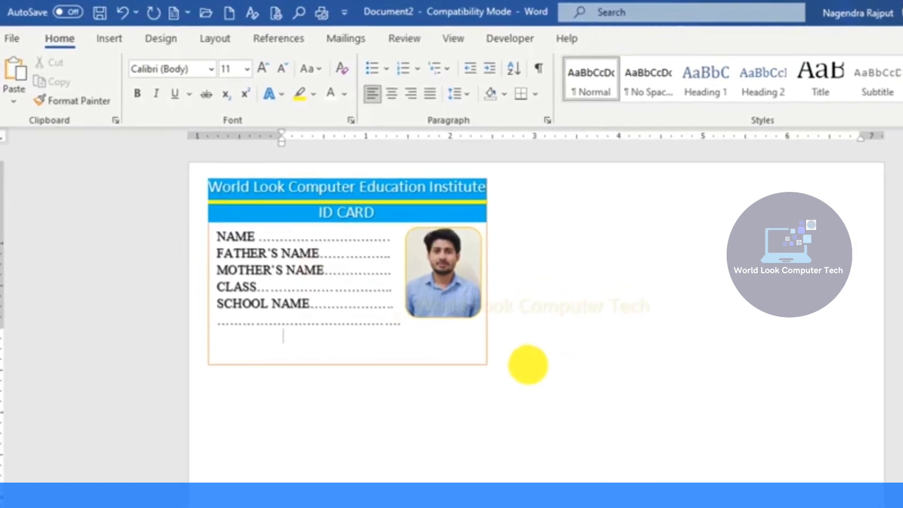
left_click(334, 333)
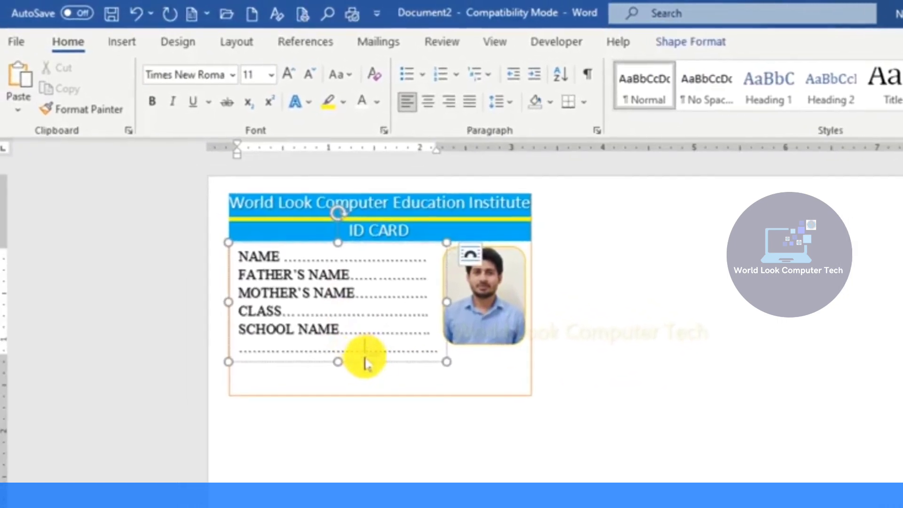
left_click(365, 362)
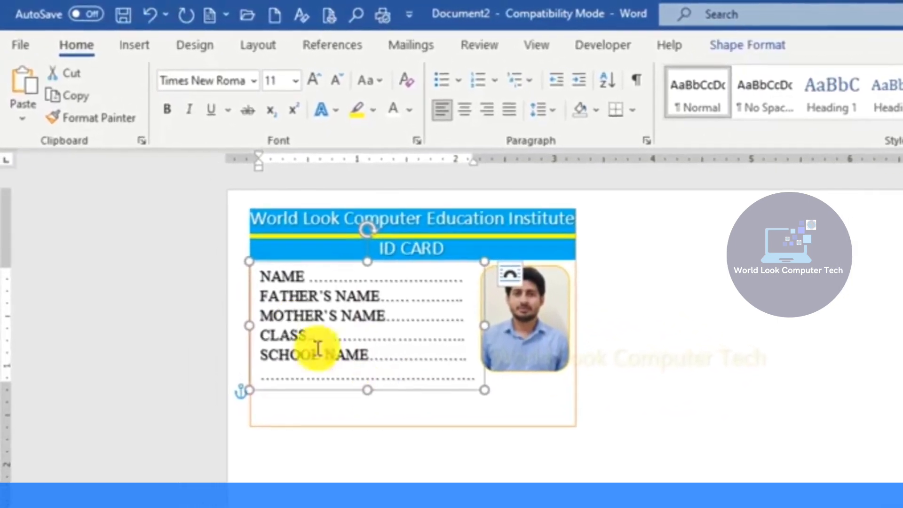
left_click(167, 109)
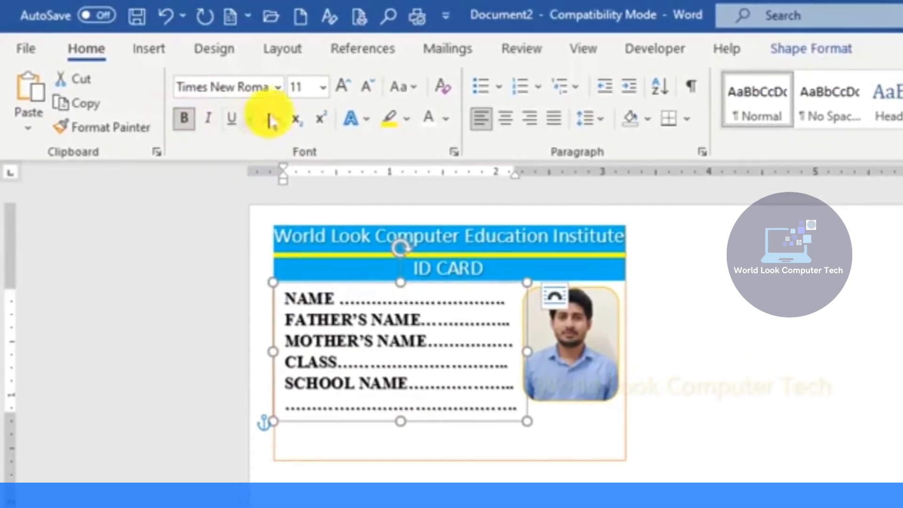
left_click(183, 120)
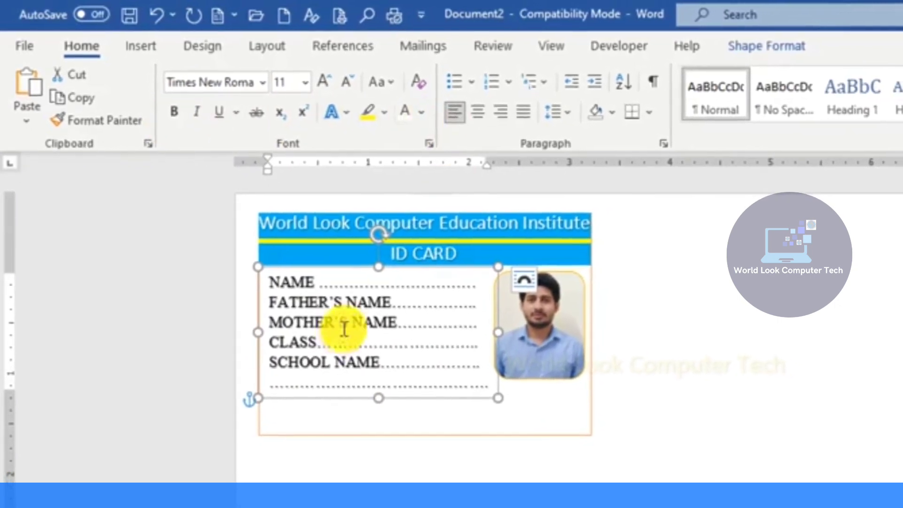
Set the field lines' Text Outline to No Outline on Shape Format.
left_click(767, 47)
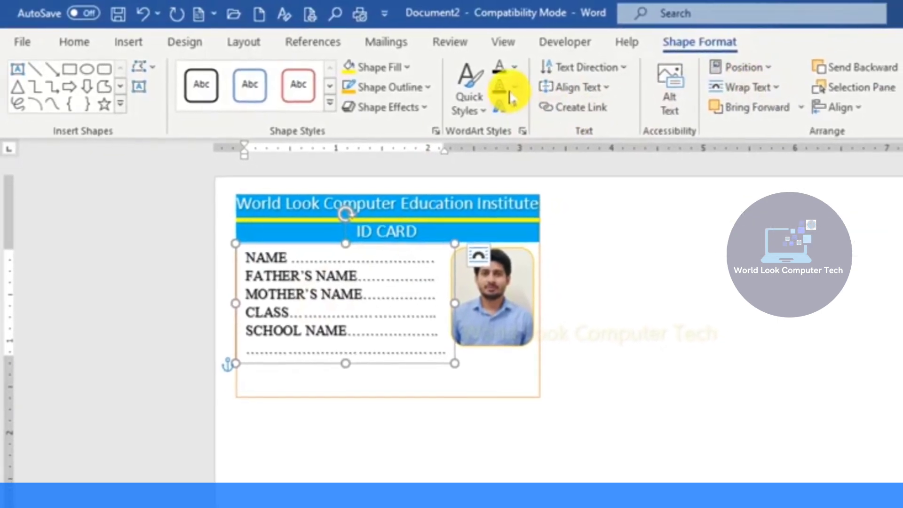
left_click(512, 89)
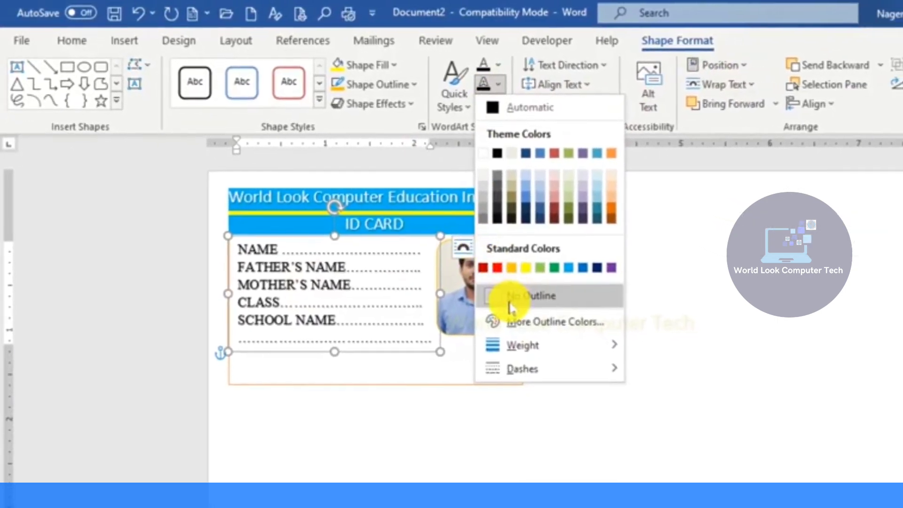
left_click(510, 305)
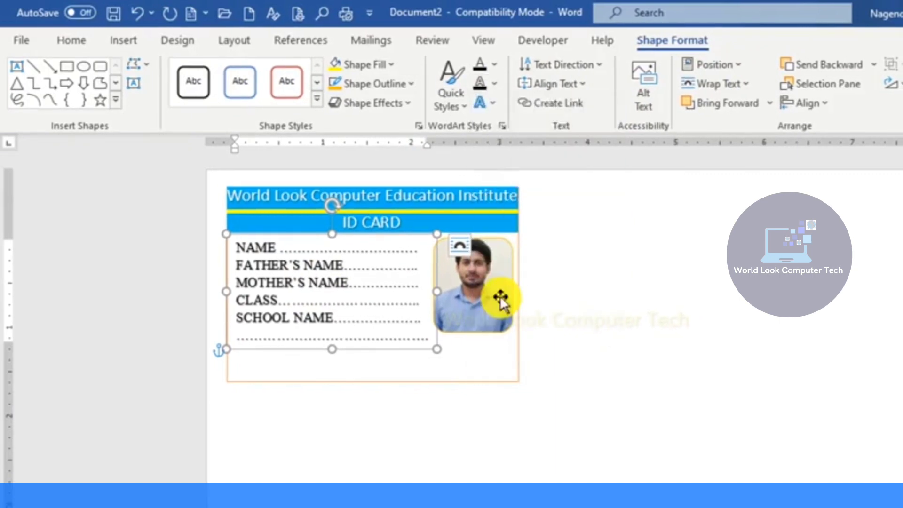
left_click(492, 105)
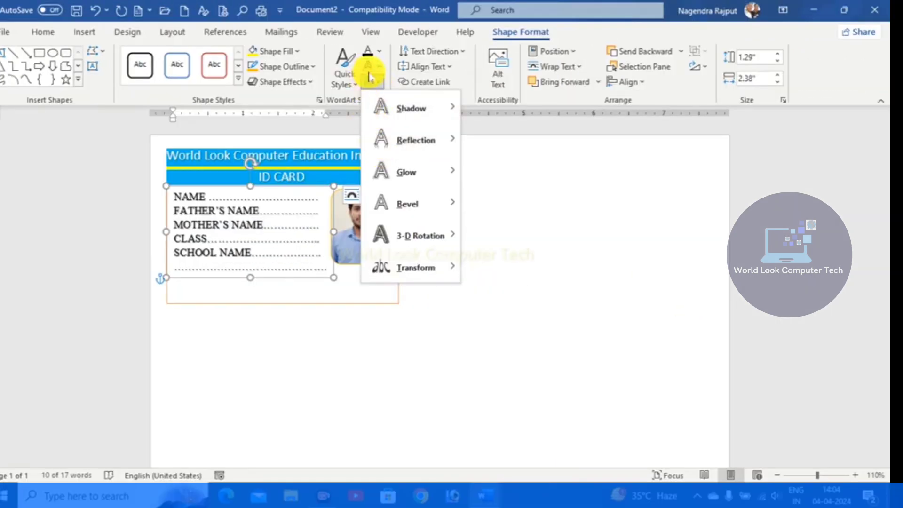
left_click(374, 74)
left_click(378, 71)
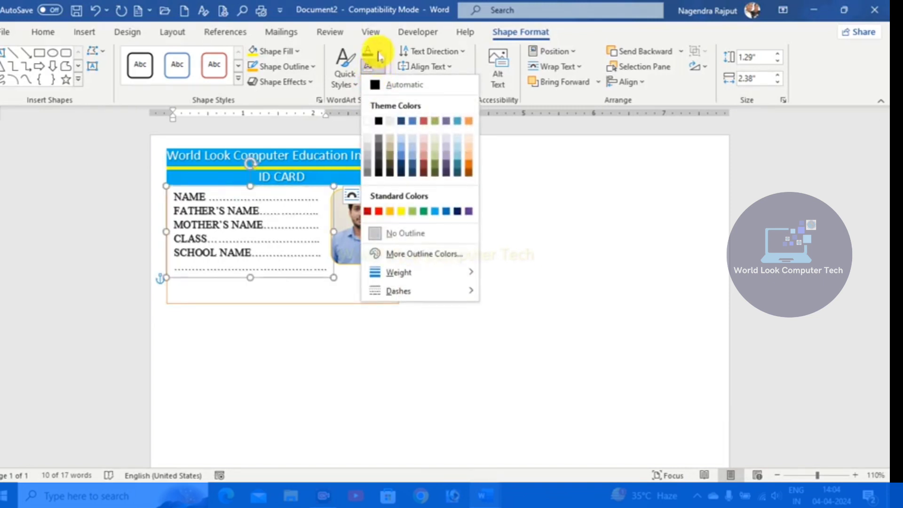
left_click(379, 55)
Set the text box's Shape Outline to No Outline to remove its border.
left_click(314, 71)
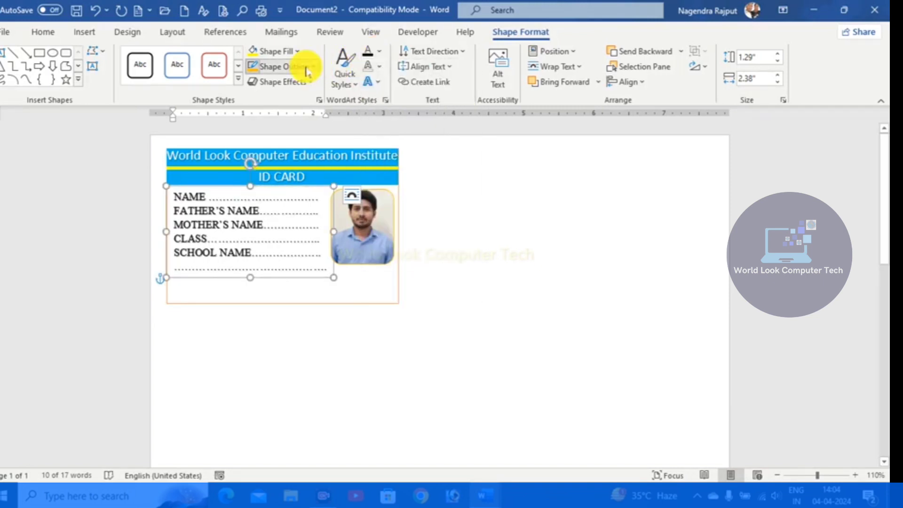
left_click(317, 69)
left_click(279, 214)
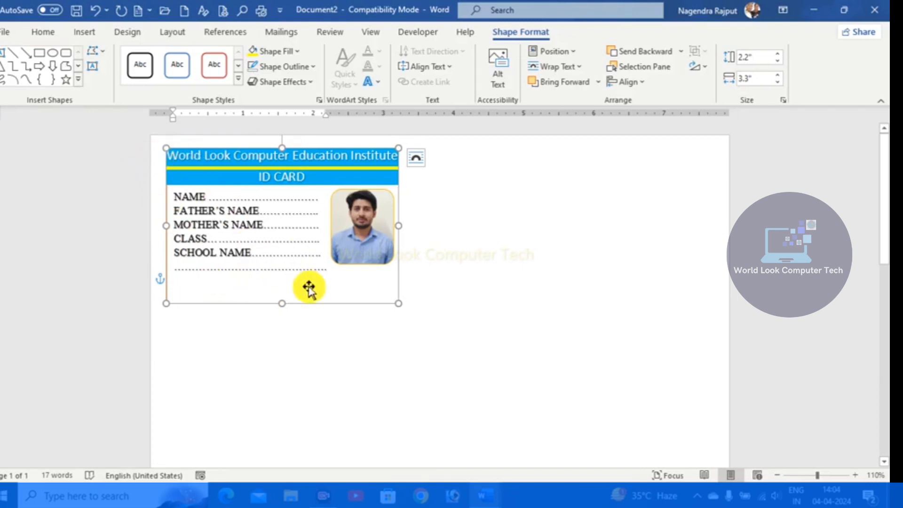
Copy the blue ID CARD bar to the card bottom and curve its top edge with Edit Points.
left_click(347, 180)
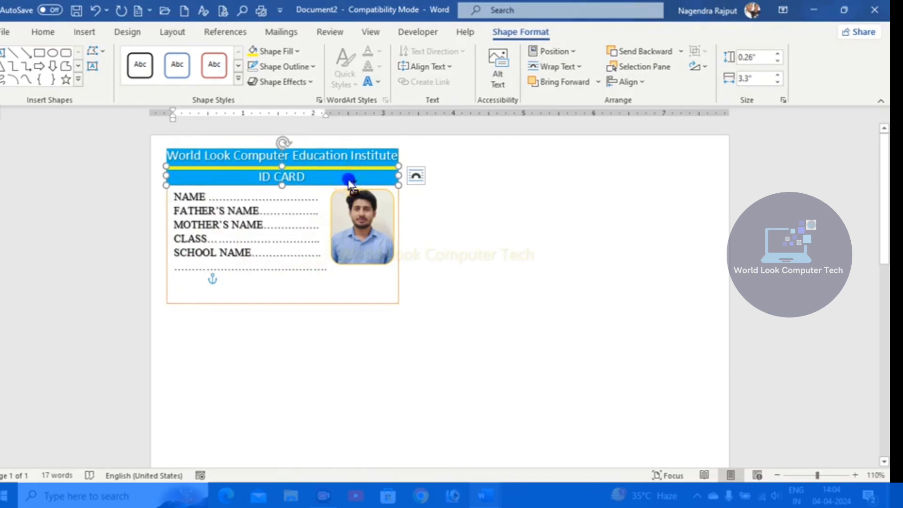
left_click_drag(350, 183, 353, 301)
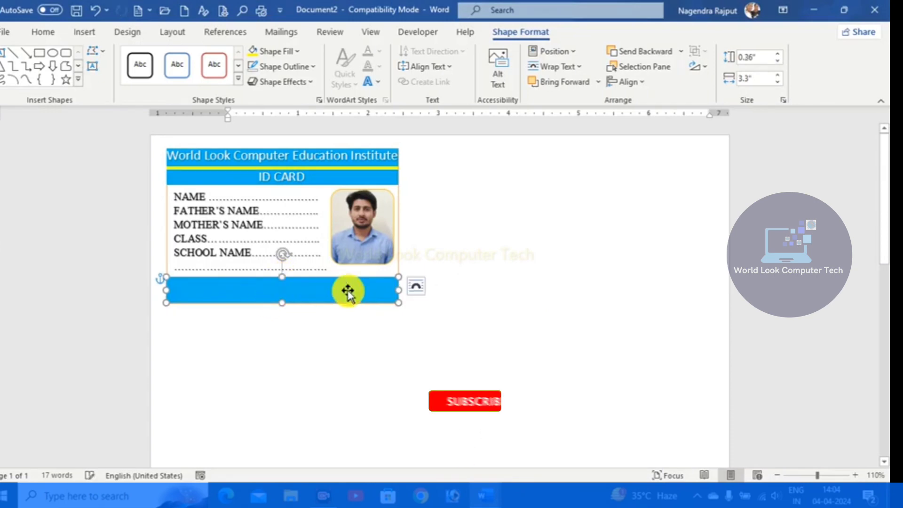
left_click(99, 55)
left_click(121, 90)
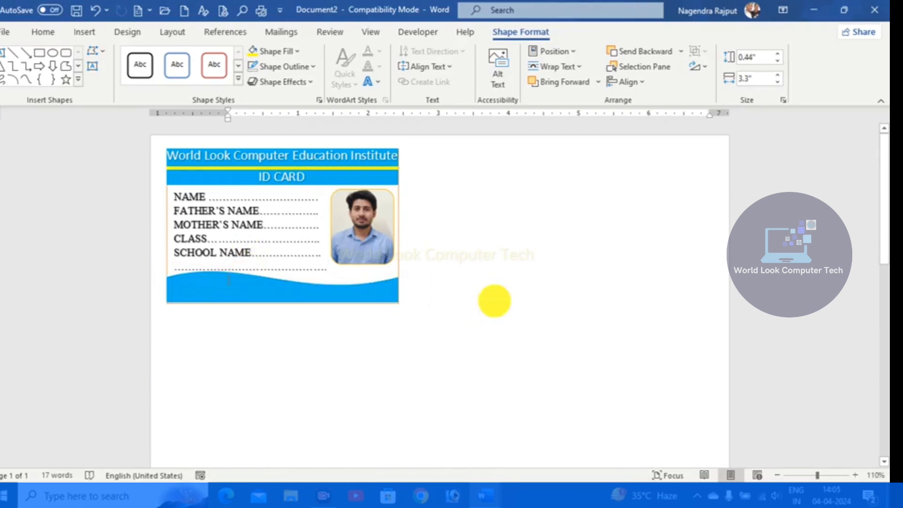
left_click(494, 301)
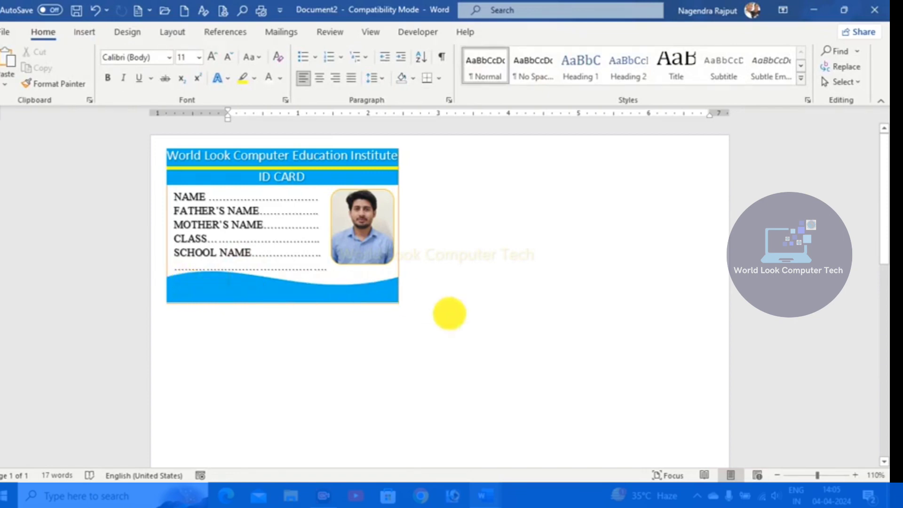
Type the institute's address on the wavy bottom band and set its font colour to Automatic black.
left_click(304, 188)
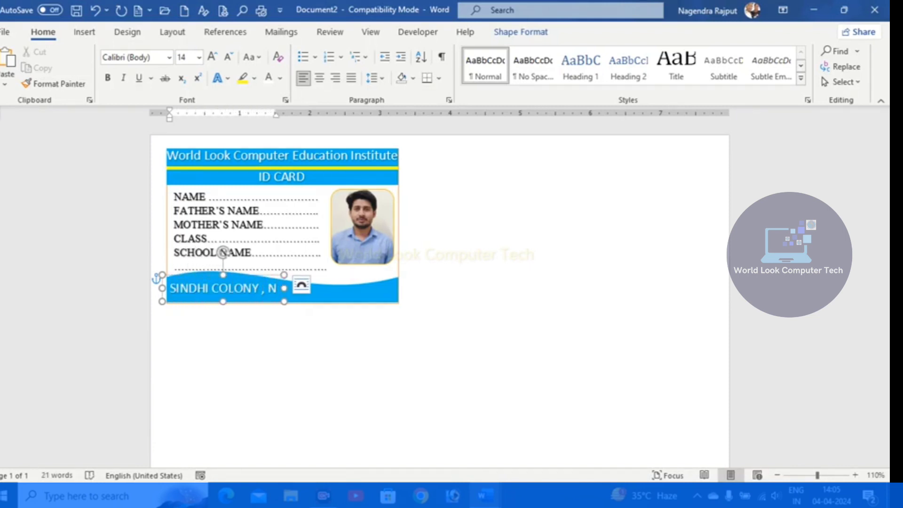
type("D ETAH")
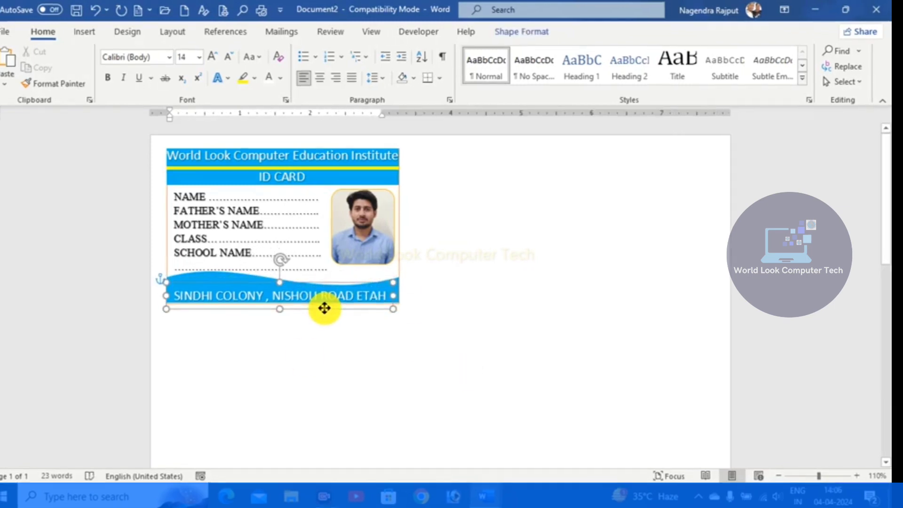
key("Up")
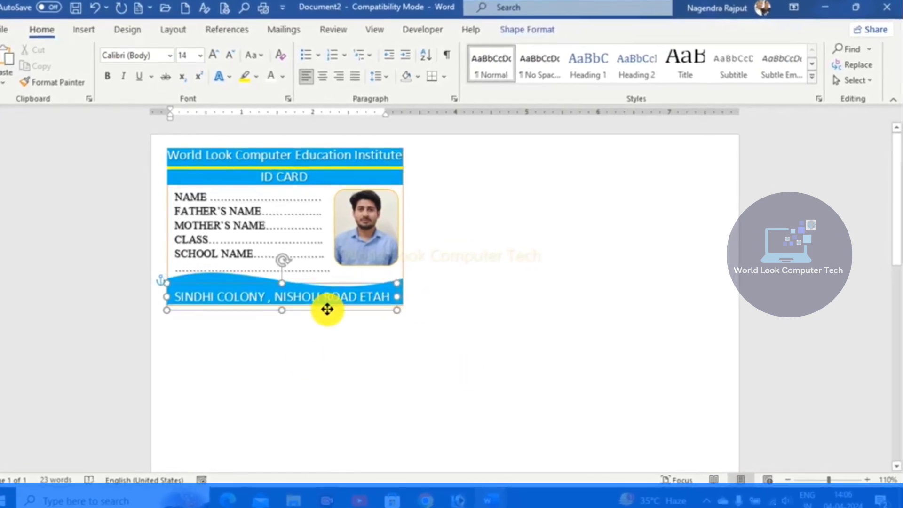
left_click_drag(325, 308, 327, 313)
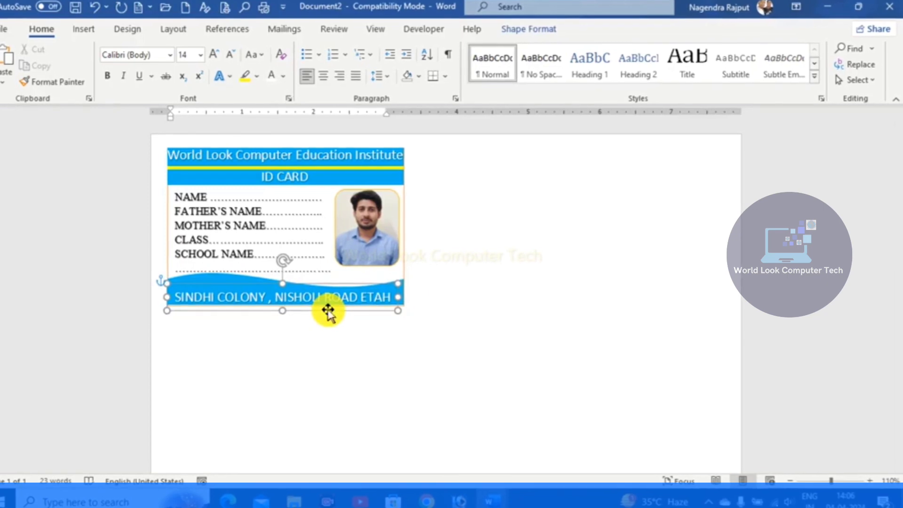
left_click(284, 75)
left_click(290, 94)
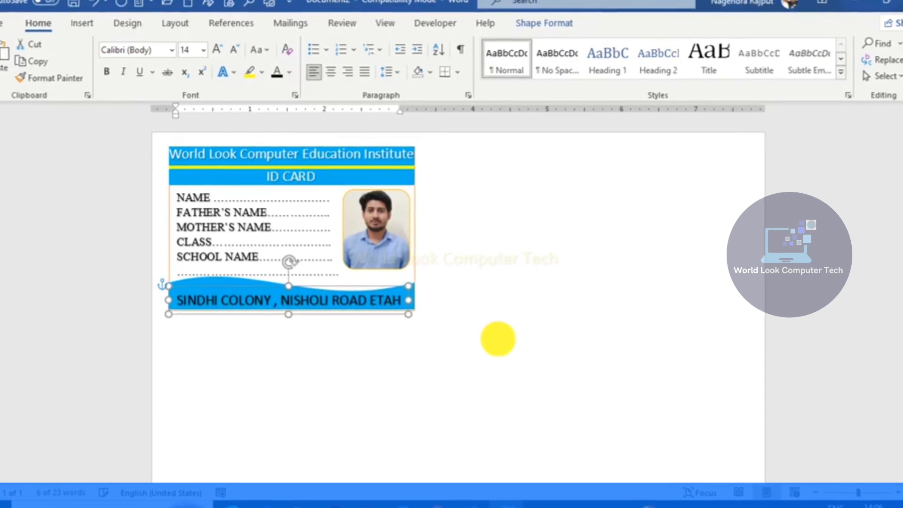
left_click(520, 367)
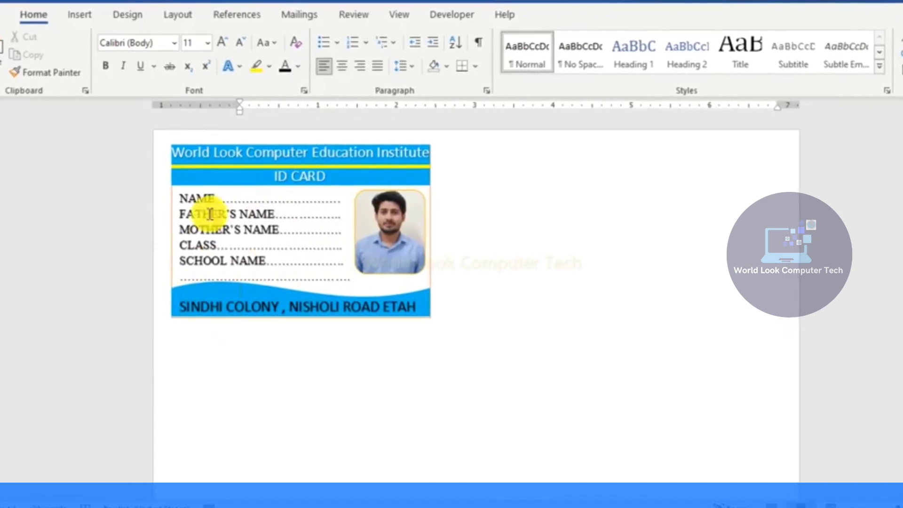
Insert the World Look logo picture from this device.
left_click(78, 15)
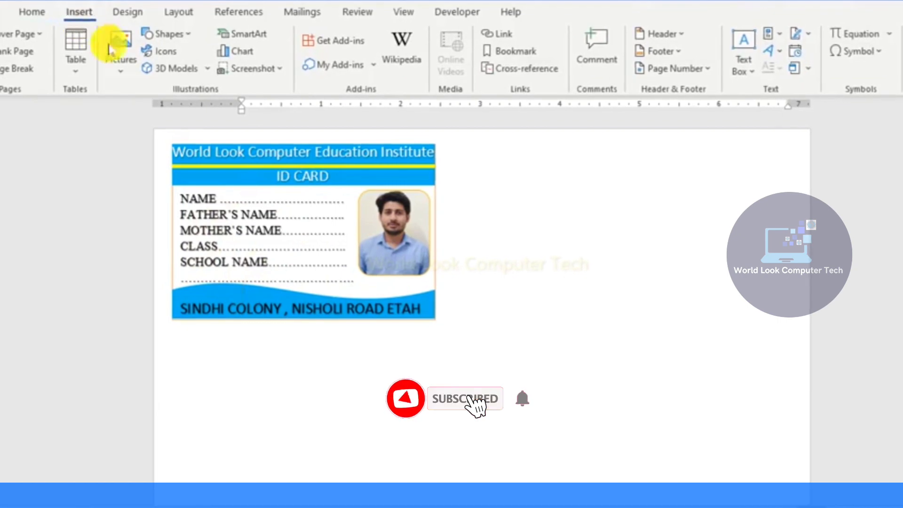
left_click(112, 47)
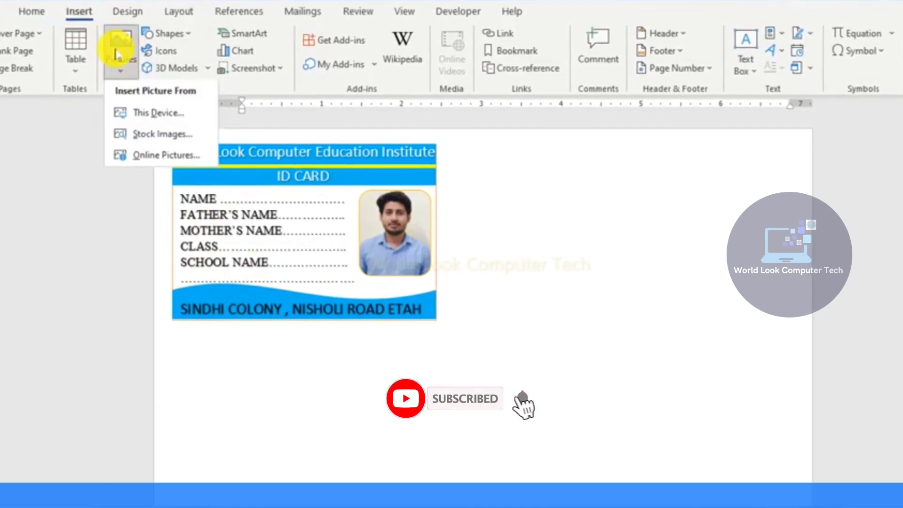
left_click(139, 118)
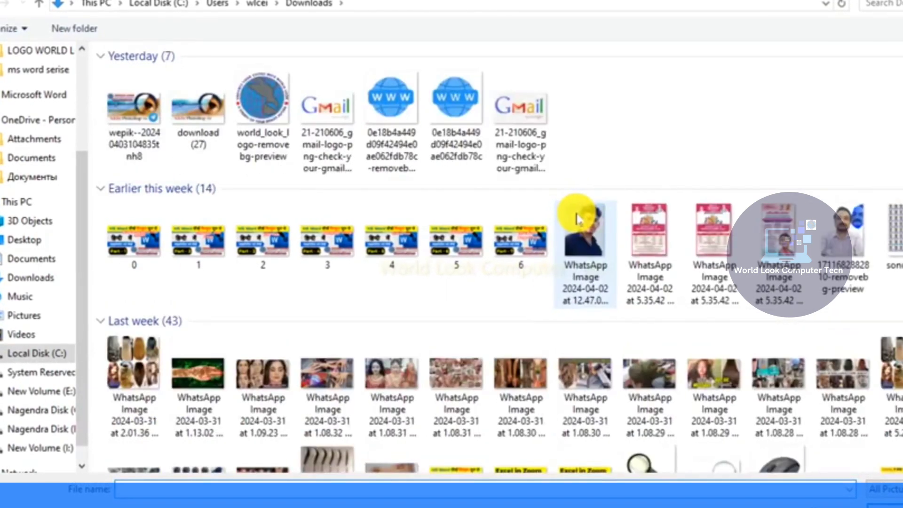
double_click(262, 99)
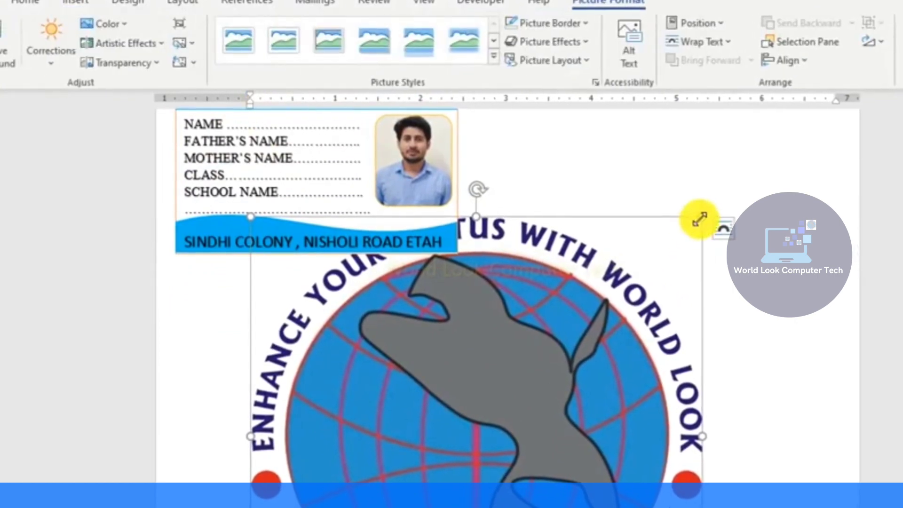
Shrink the logo, wrap it In Front of Text, and move it onto the card.
left_click_drag(702, 217, 513, 376)
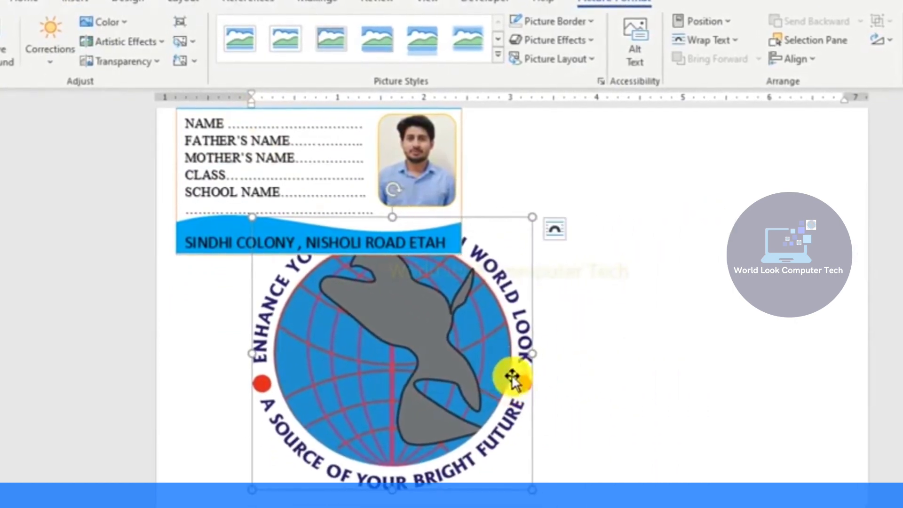
left_click(706, 40)
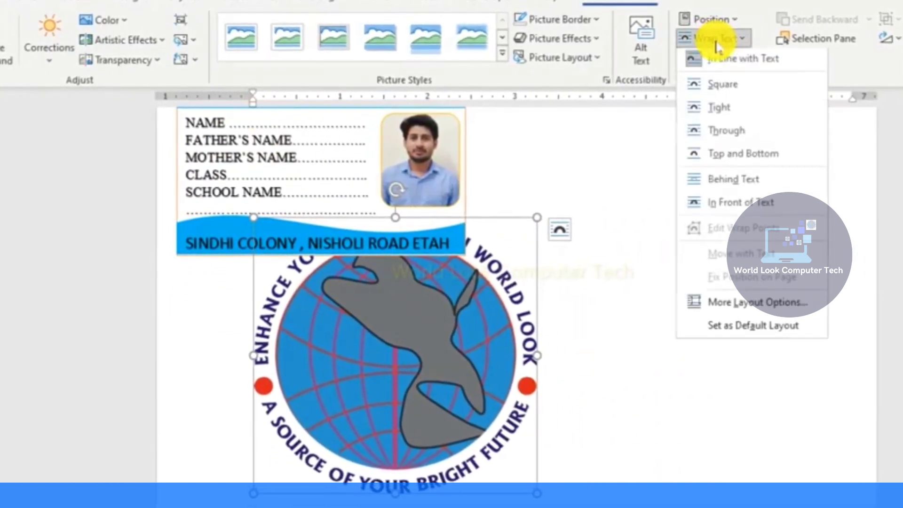
left_click(726, 204)
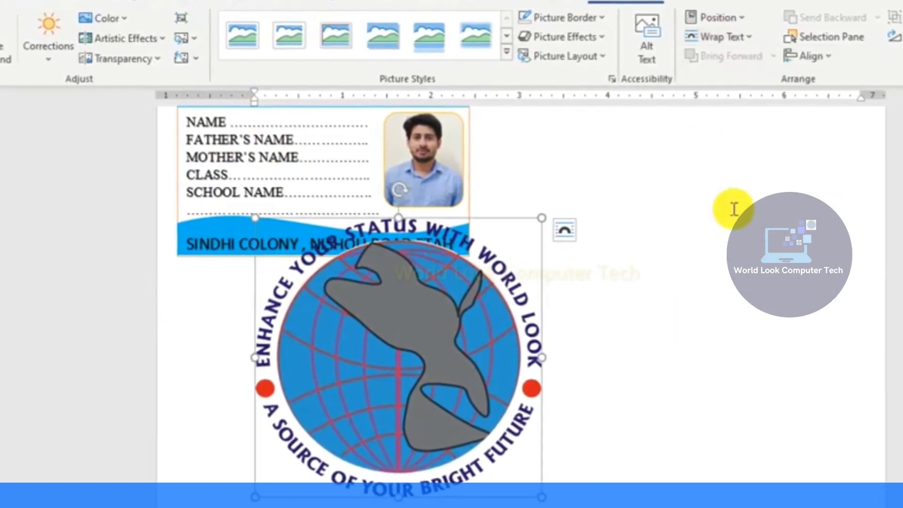
left_click_drag(541, 218, 331, 383)
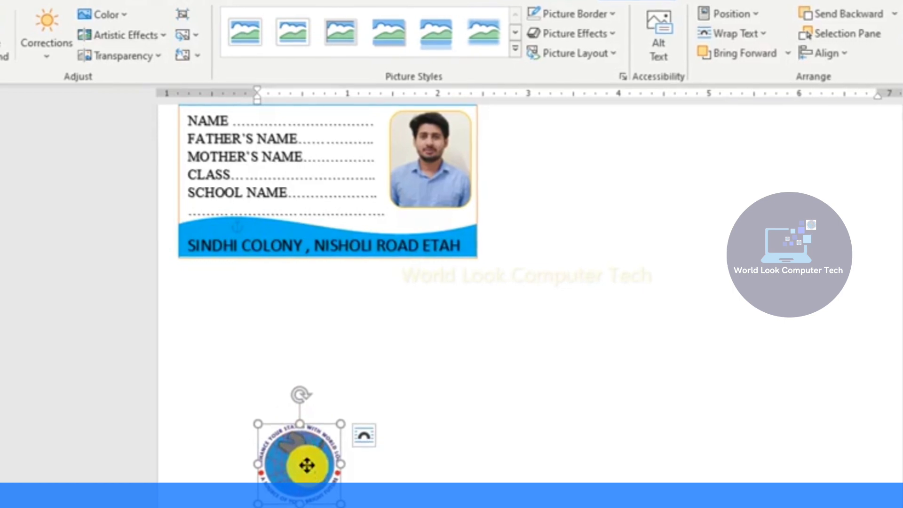
mouse_move(306, 467)
left_mouse_down()
mouse_move(313, 167)
mouse_move(276, 153)
left_mouse_up()
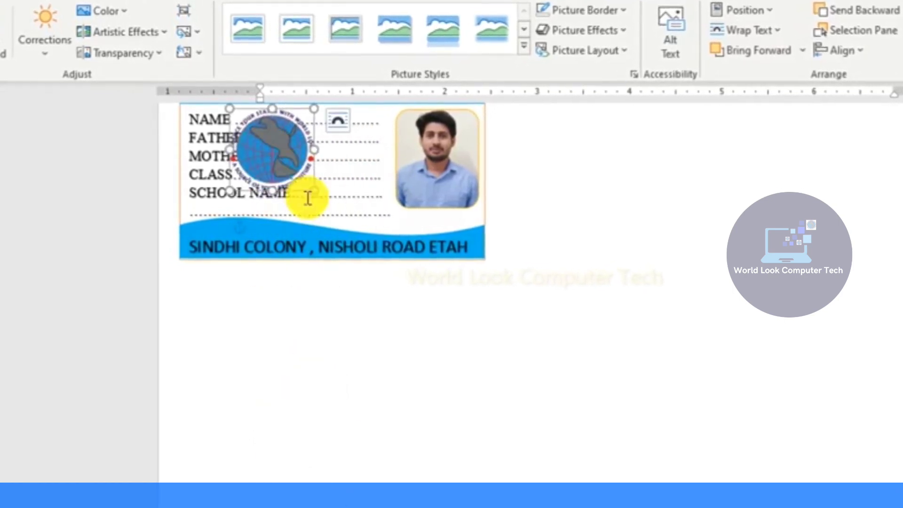
Enlarge and centre the logo on the card, then apply the 80% transparency preset.
scroll(308, 198, "up", 3)
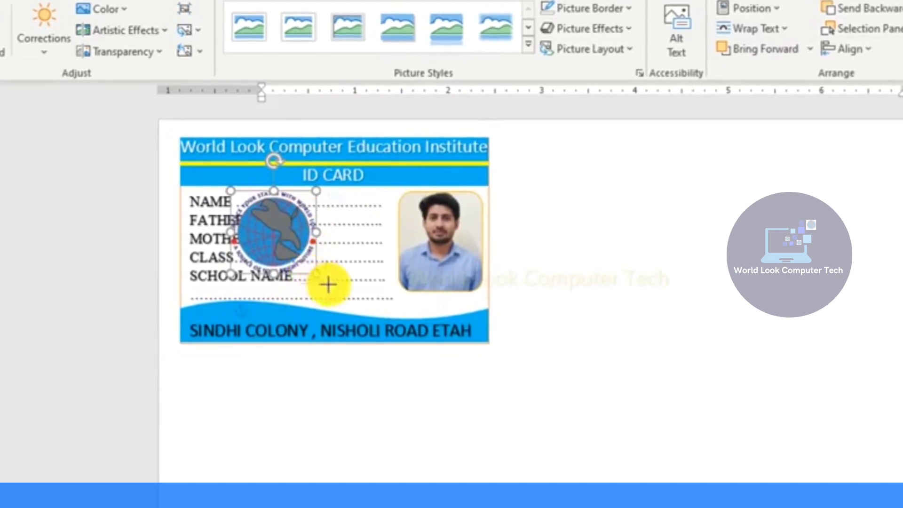
left_click_drag(328, 284, 346, 301)
mouse_move(306, 261)
left_mouse_down()
mouse_move(357, 260)
mouse_move(347, 258)
left_mouse_up()
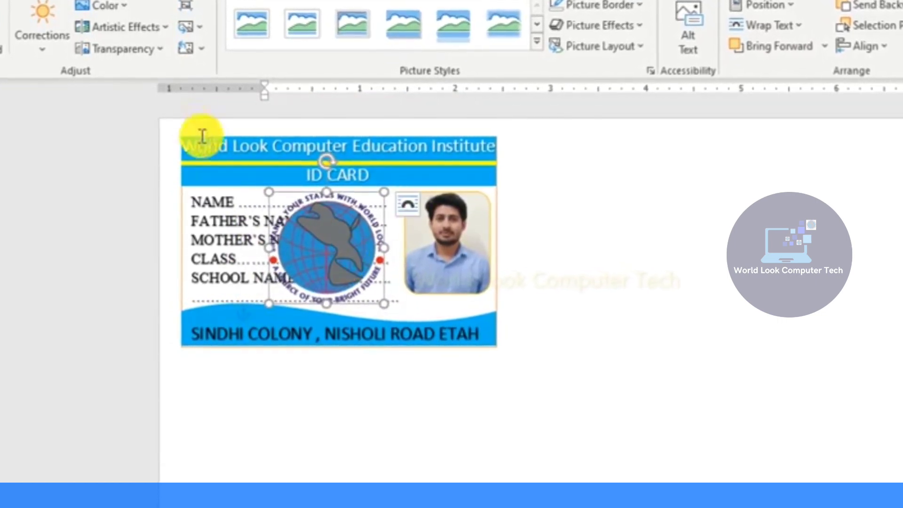
left_click(99, 50)
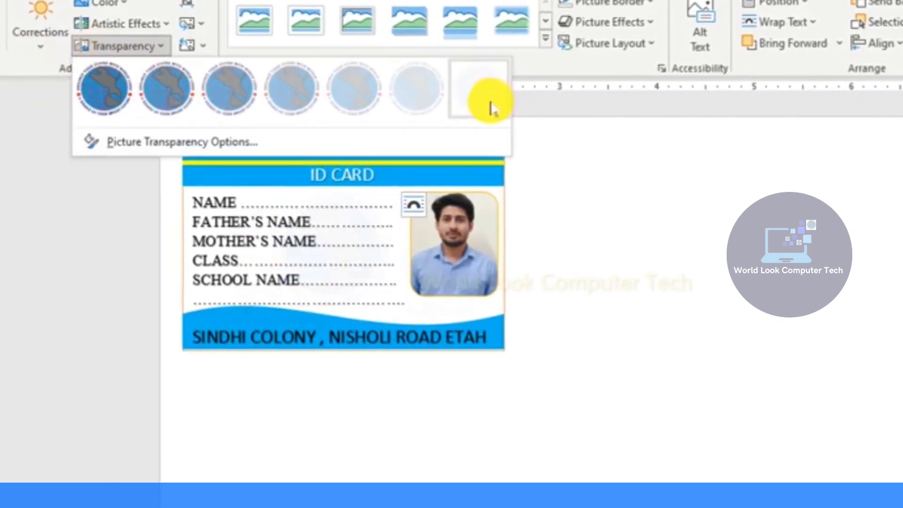
left_click(428, 99)
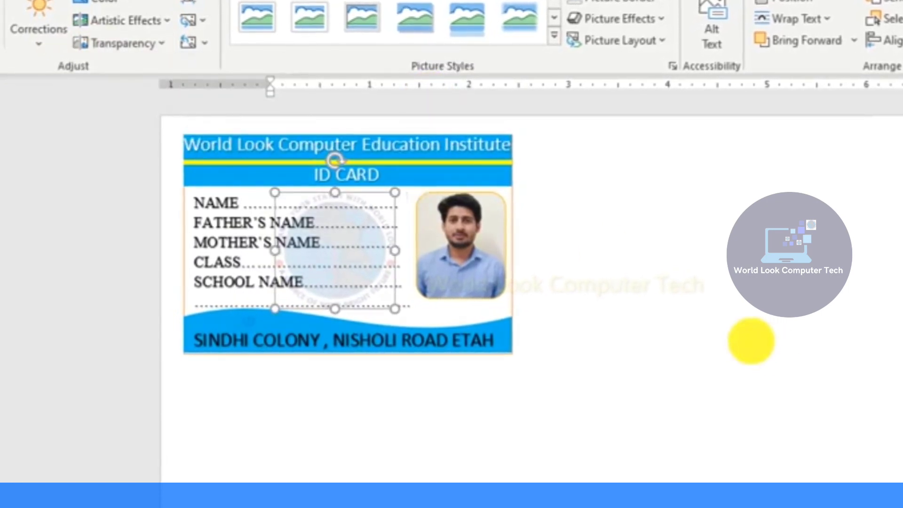
left_click(728, 355)
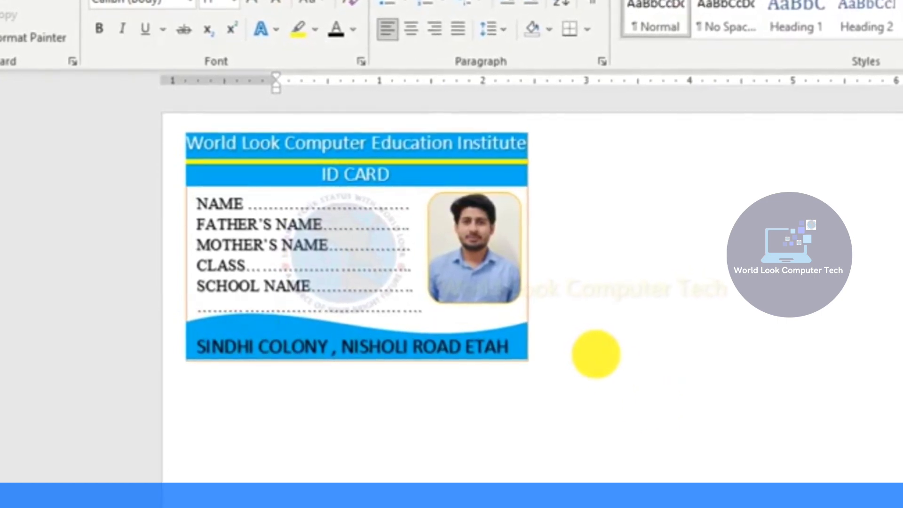
Change the ID CARD heading's font colour from white to the standard Red.
left_click(388, 186)
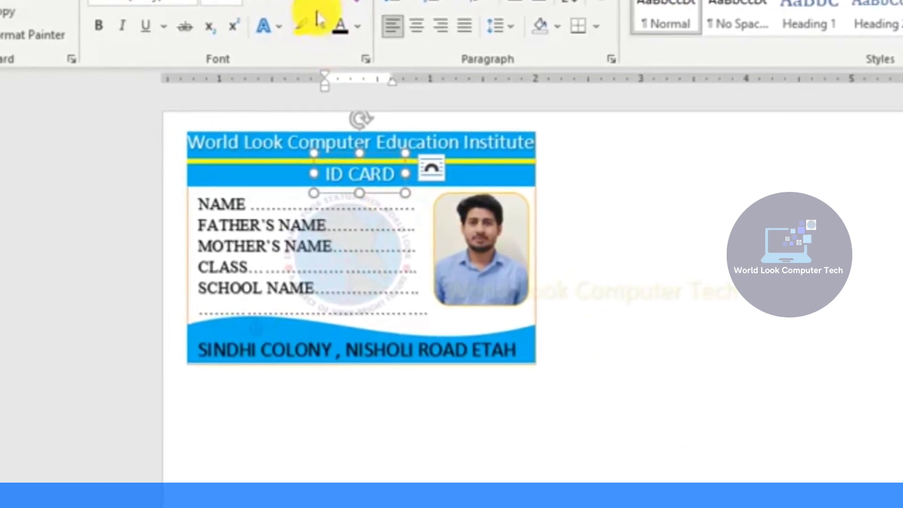
left_click(361, 26)
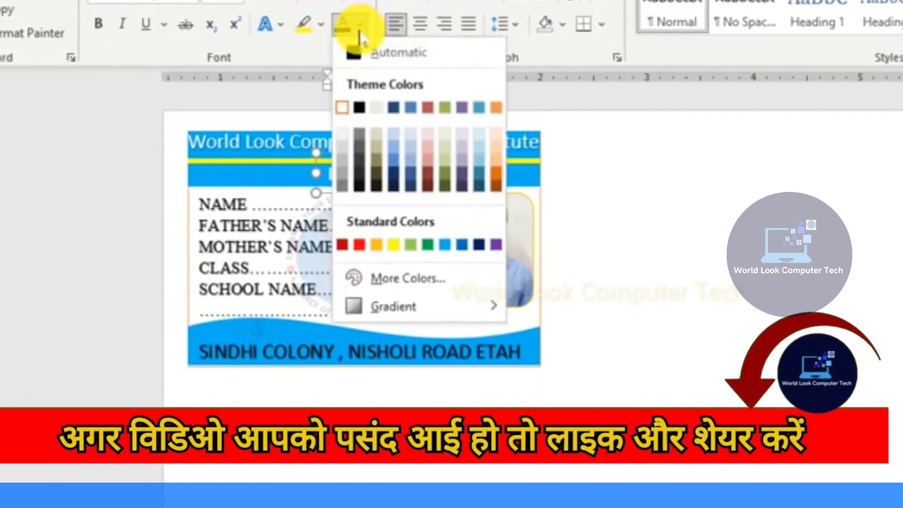
left_click(360, 245)
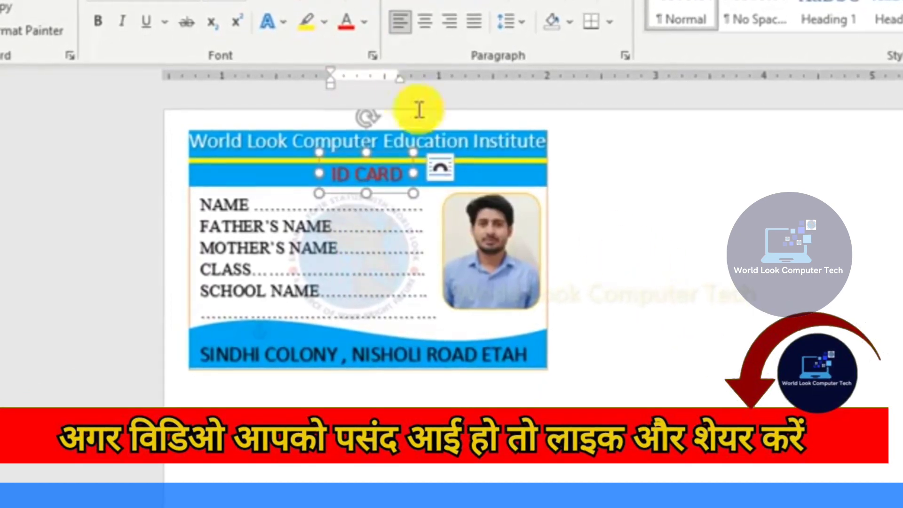
left_click(655, 221)
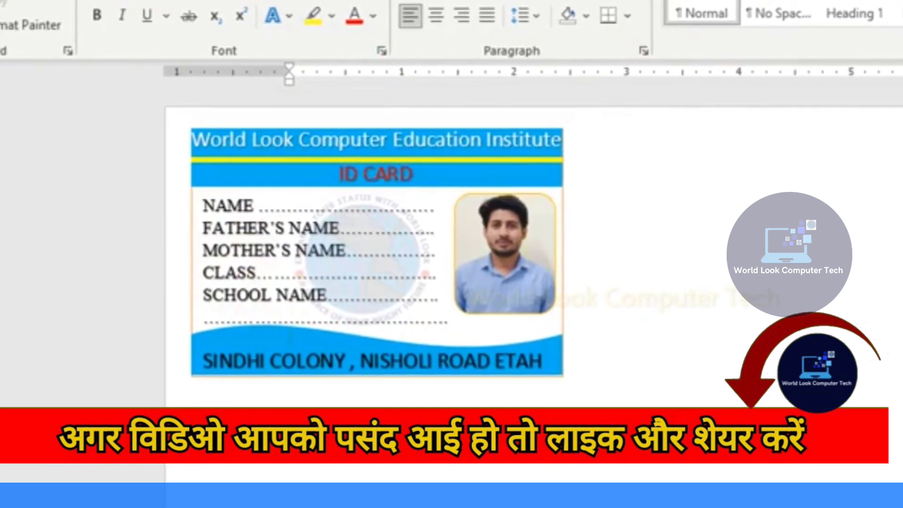
left_click(540, 204)
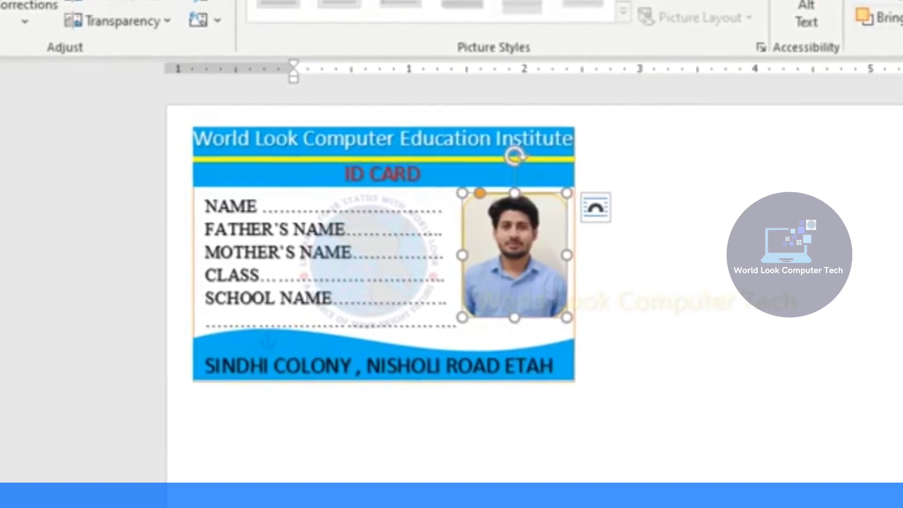
Group the background, ID CARD band, title, name fields, wave band and watermark logo.
scroll(451, 291, "right", 3)
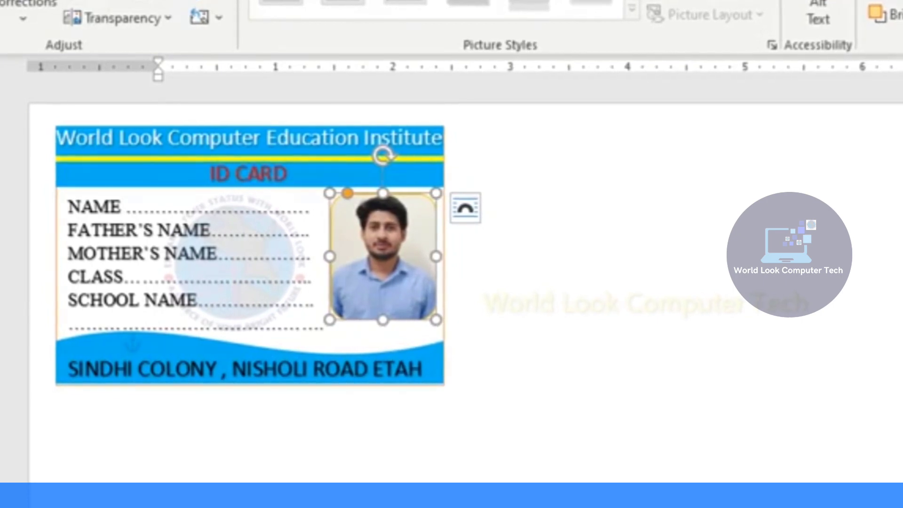
left_click(249, 353, "shift")
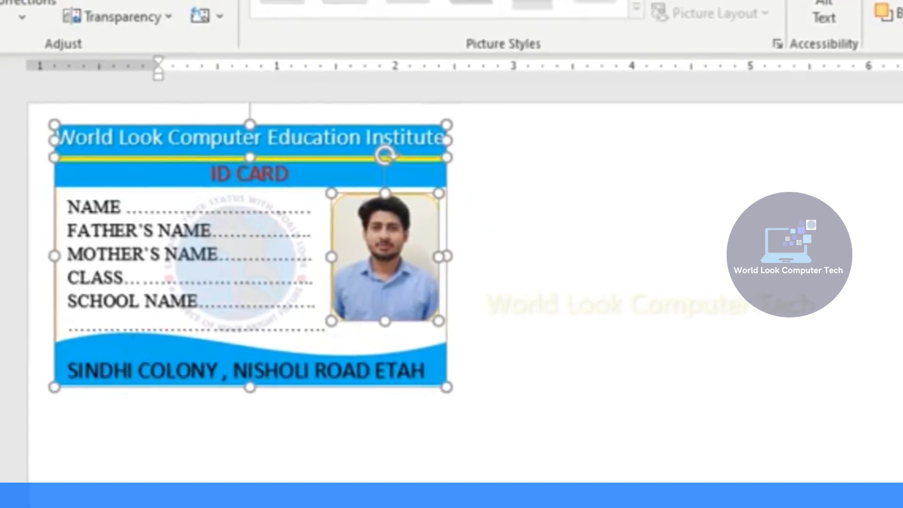
left_click(117, 177, "shift")
left_click(235, 136, "shift")
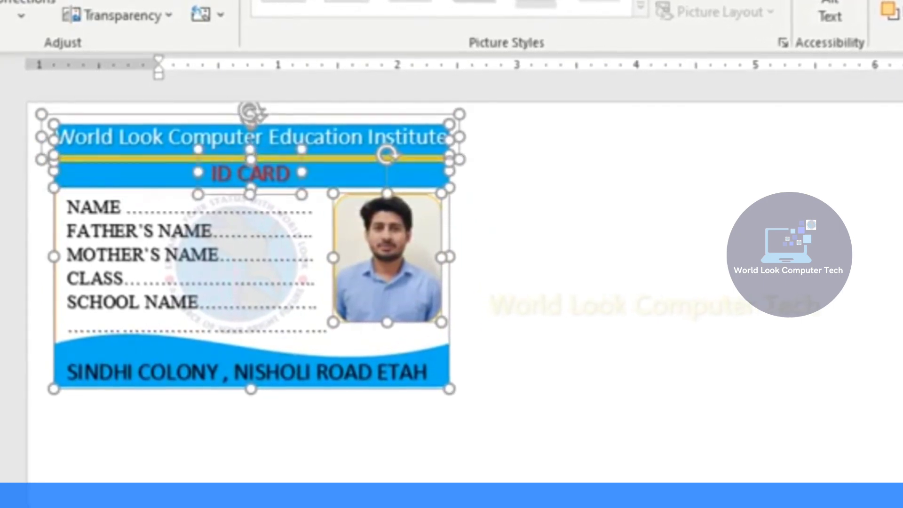
left_click(141, 345, "shift")
left_click(252, 362, "shift")
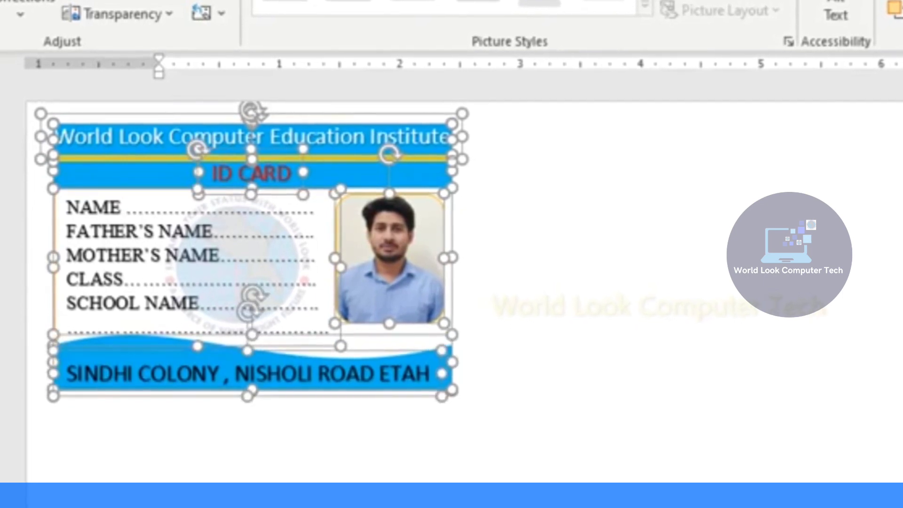
left_click(250, 308, "shift")
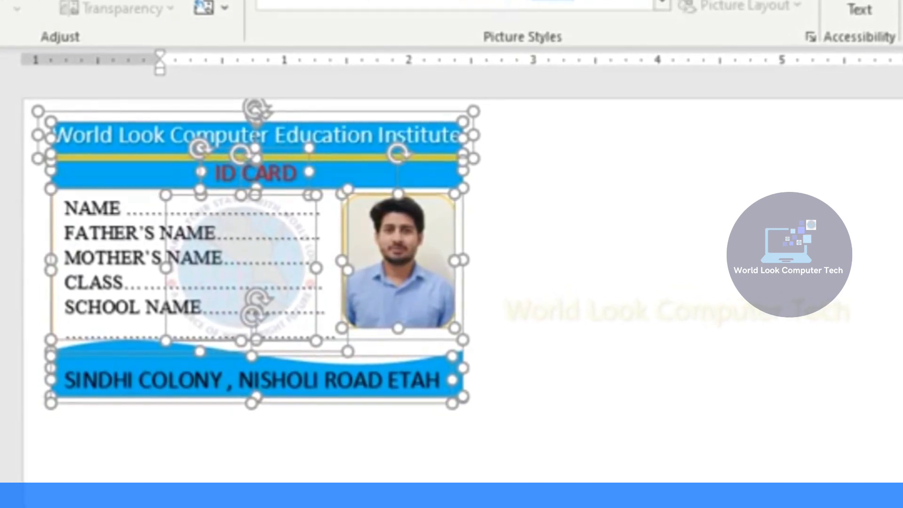
key("ctrl+g")
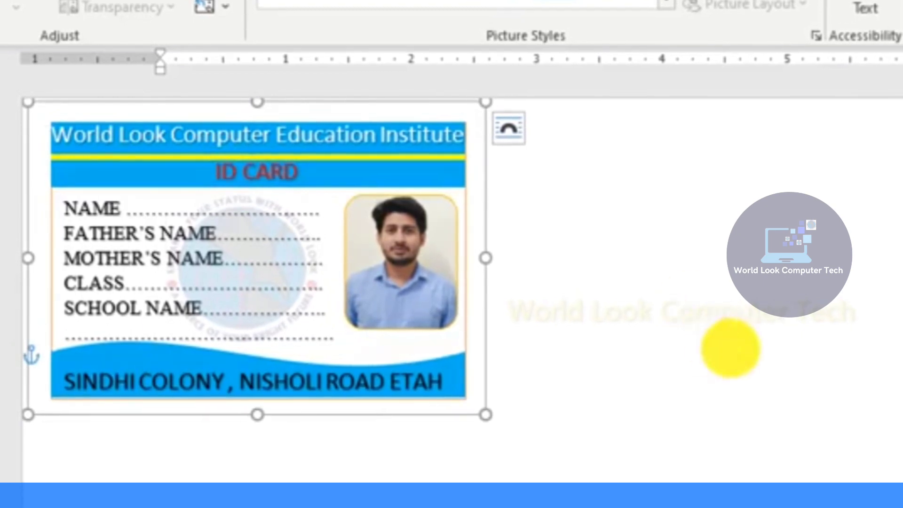
left_click(729, 346)
Place a copy of the grouped ID card beside the original.
left_click(365, 405)
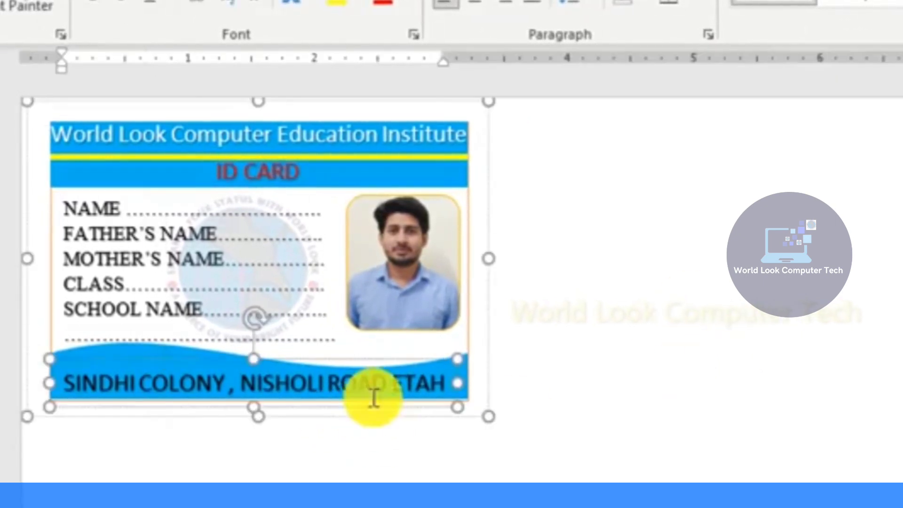
left_click(414, 416)
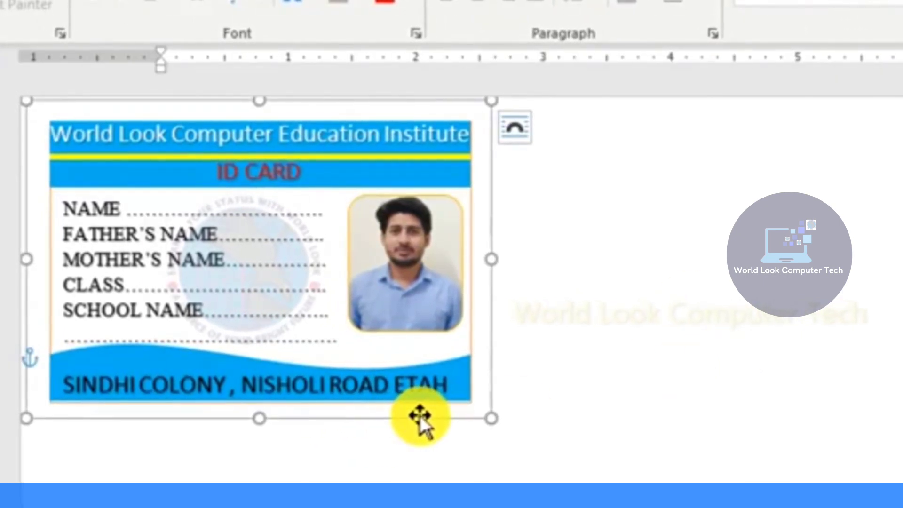
left_click_drag(420, 415, 873, 414)
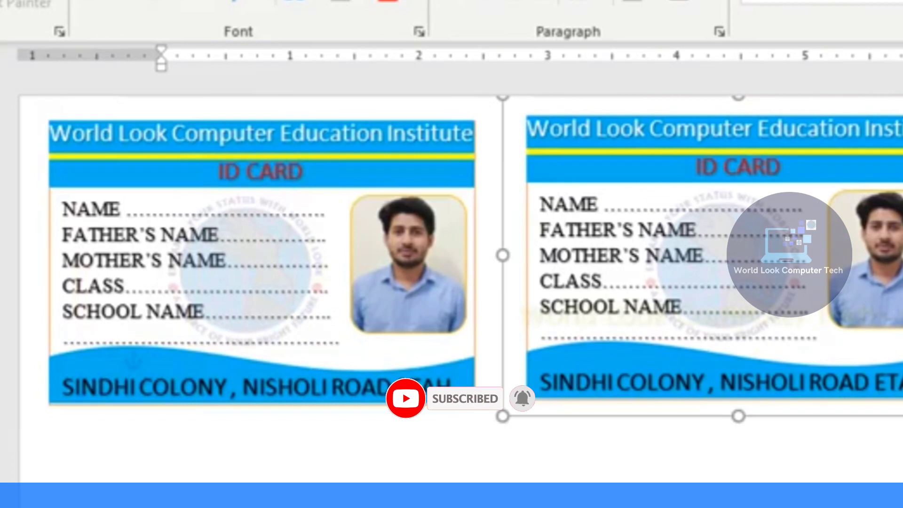
Nudge the copied card so it lines up level with the original card.
left_click_drag(651, 329, 651, 333)
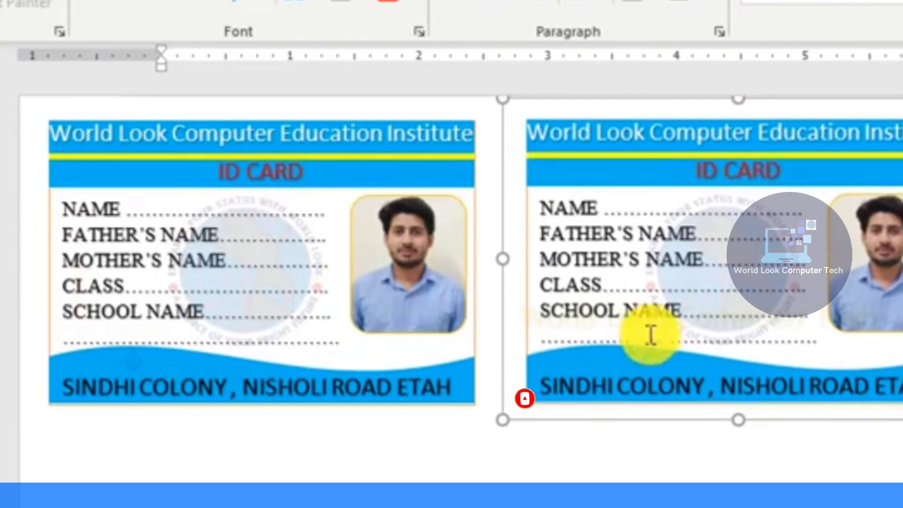
left_click_drag(709, 370, 709, 369)
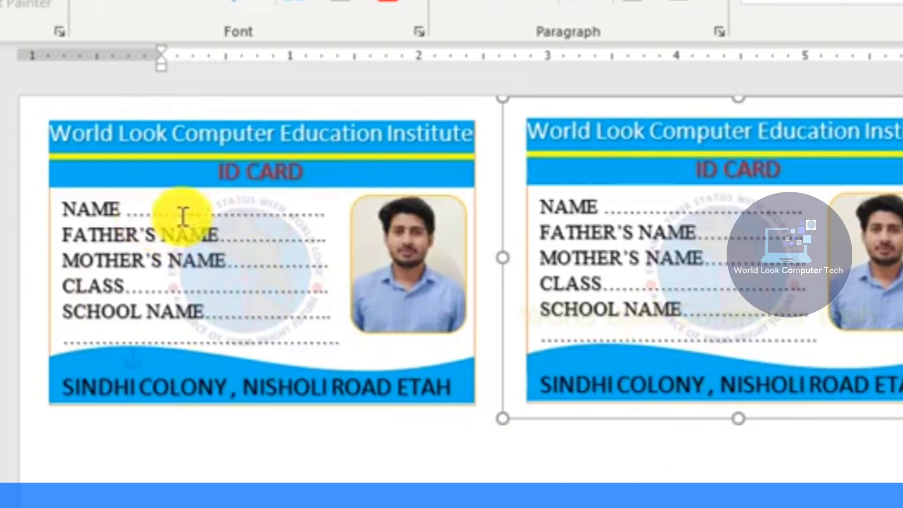
left_click(391, 289)
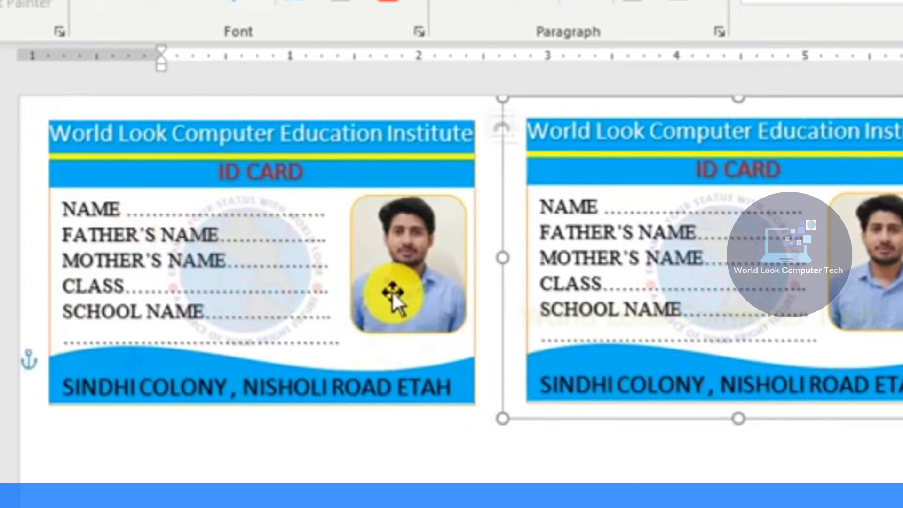
left_click(402, 292)
Select the photo in the right-hand card and bring up its Picture Format options.
left_click(564, 245)
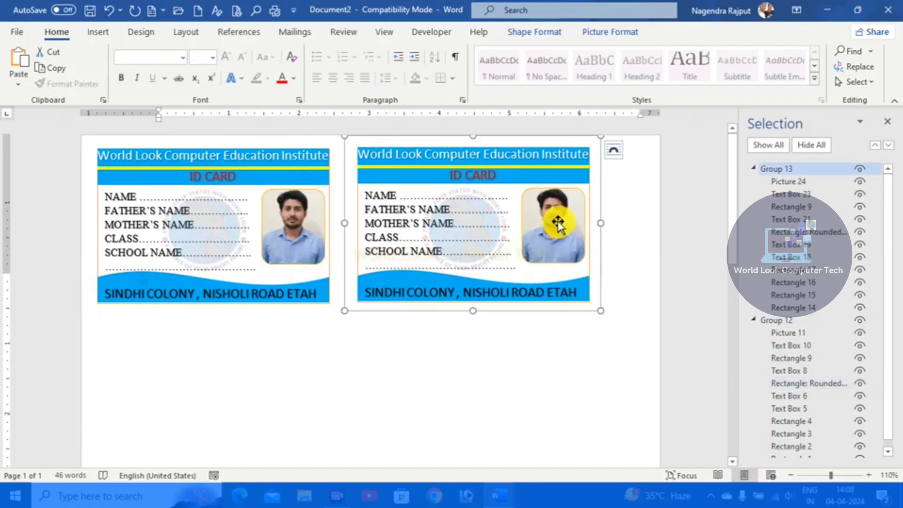
left_click(558, 224)
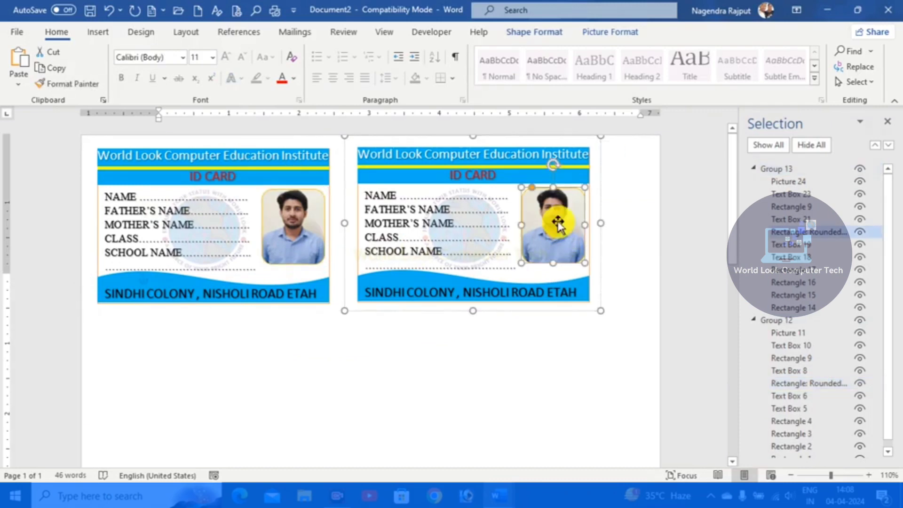
double_click(558, 225)
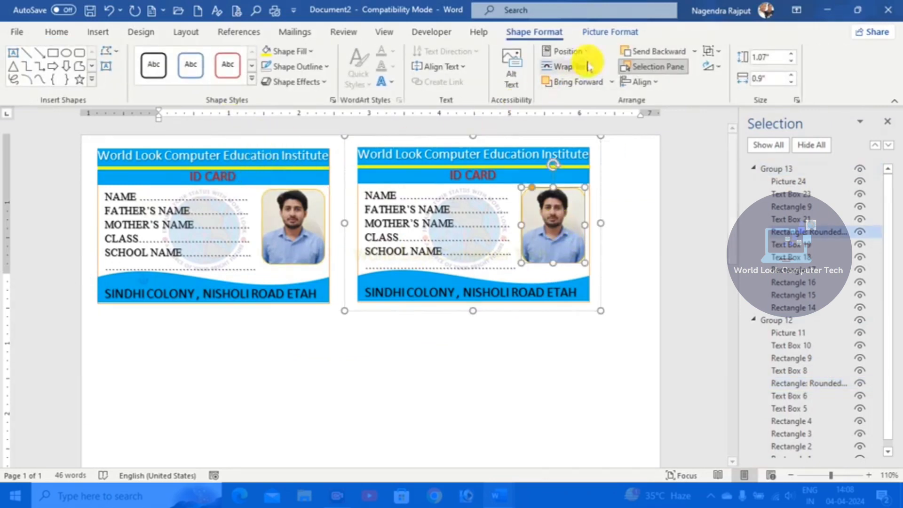
left_click(596, 33)
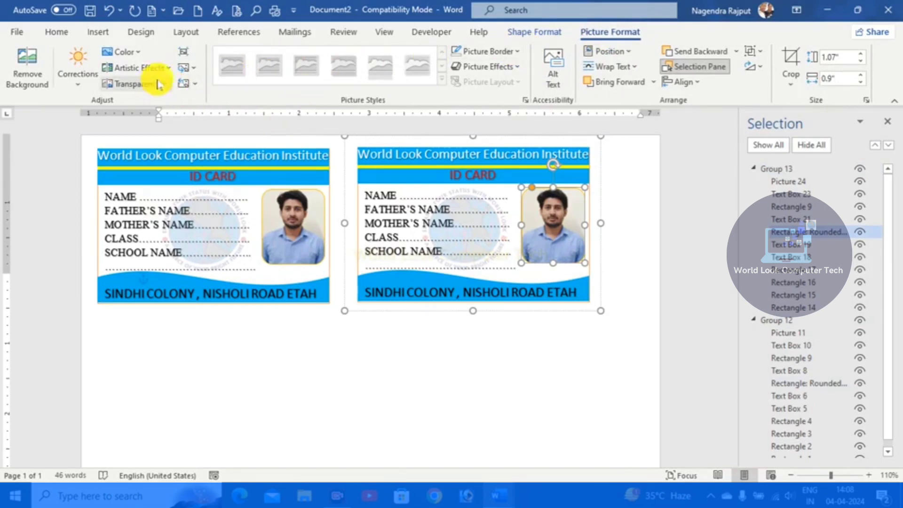
Replace the right-hand card's photo with a different young man's portrait from a file.
left_click(190, 74)
left_click(209, 86)
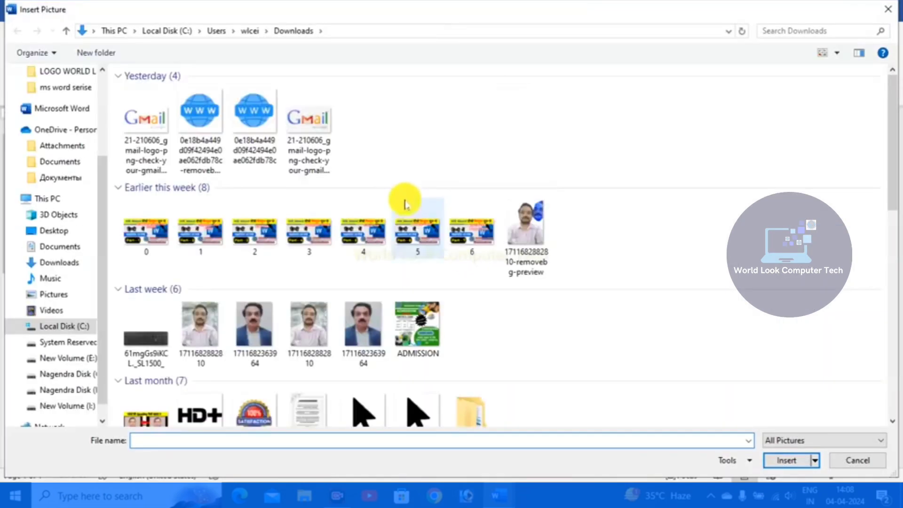
left_click(308, 324)
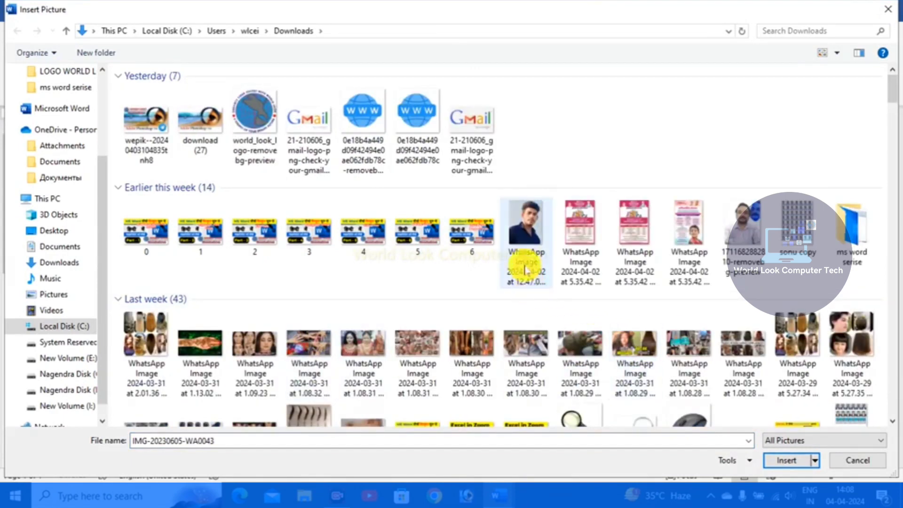
double_click(525, 270)
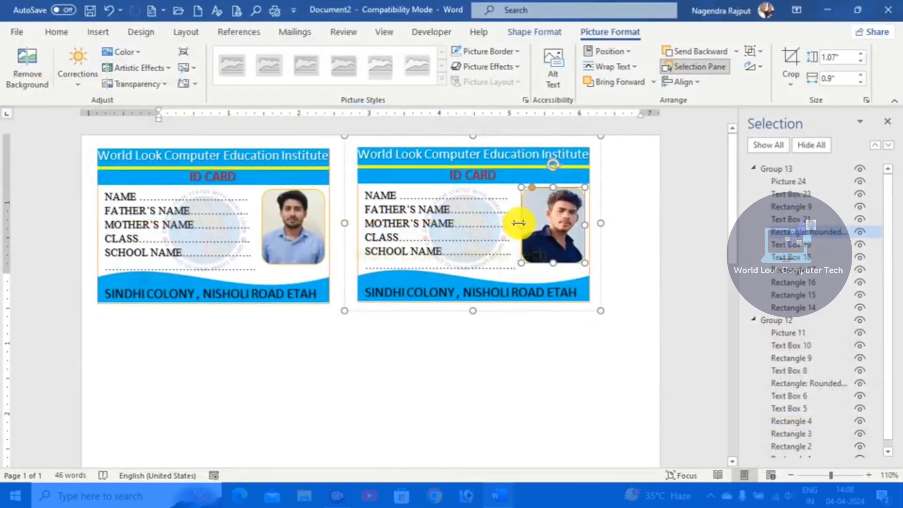
left_click(448, 349)
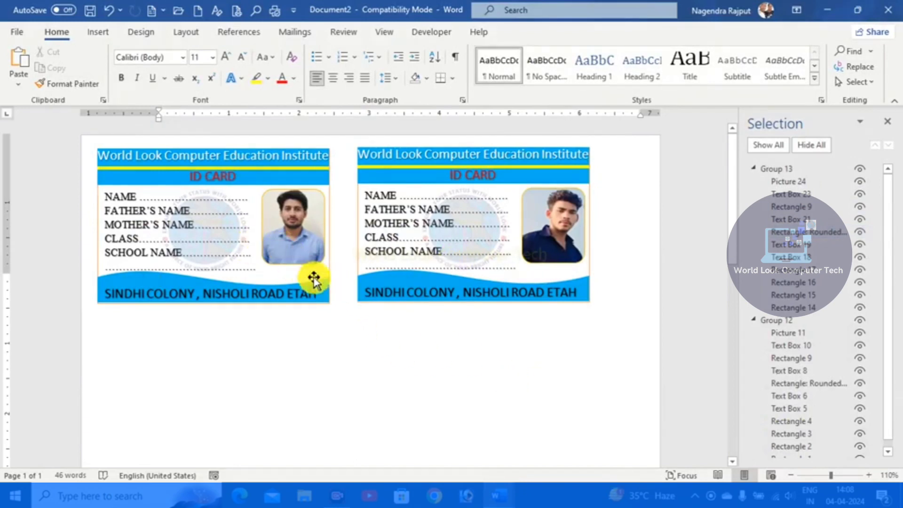
Duplicate both ID cards and position the copies as a second row below the originals.
left_click(326, 304)
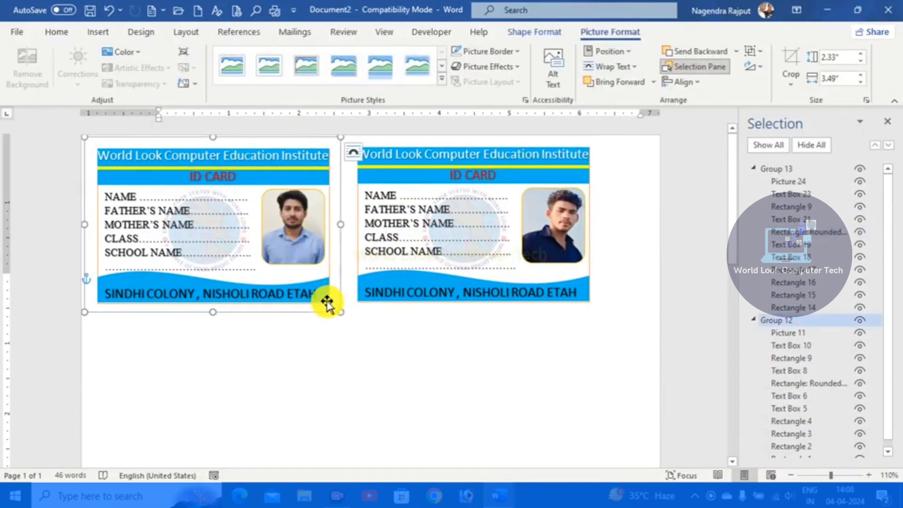
left_click(378, 305, "ctrl")
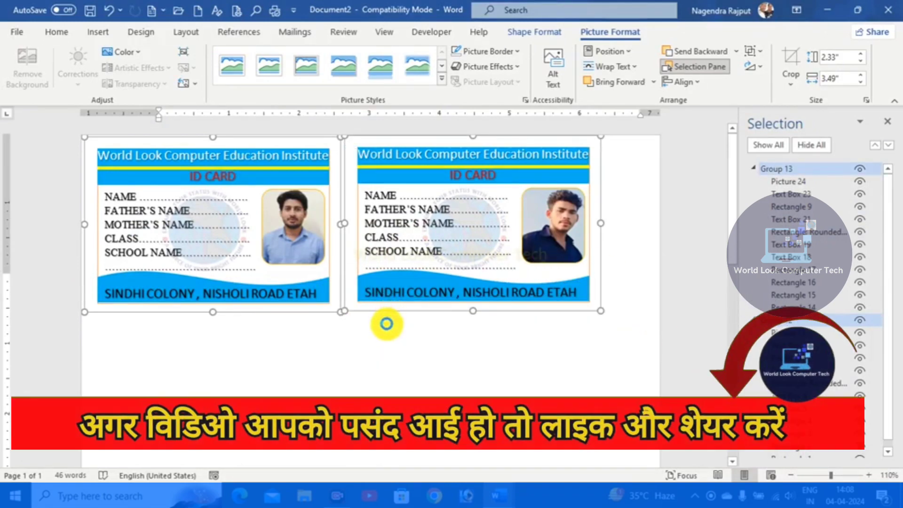
key("ctrl+v")
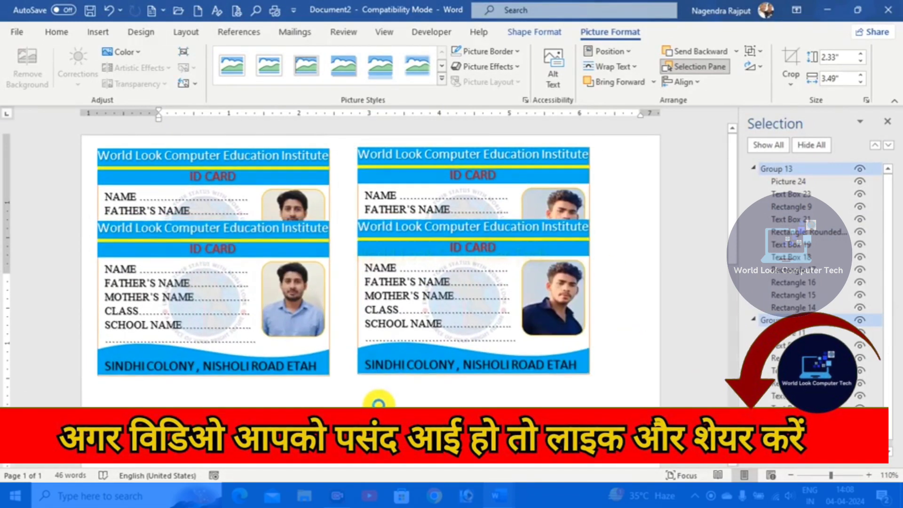
left_click_drag(382, 464, 385, 465)
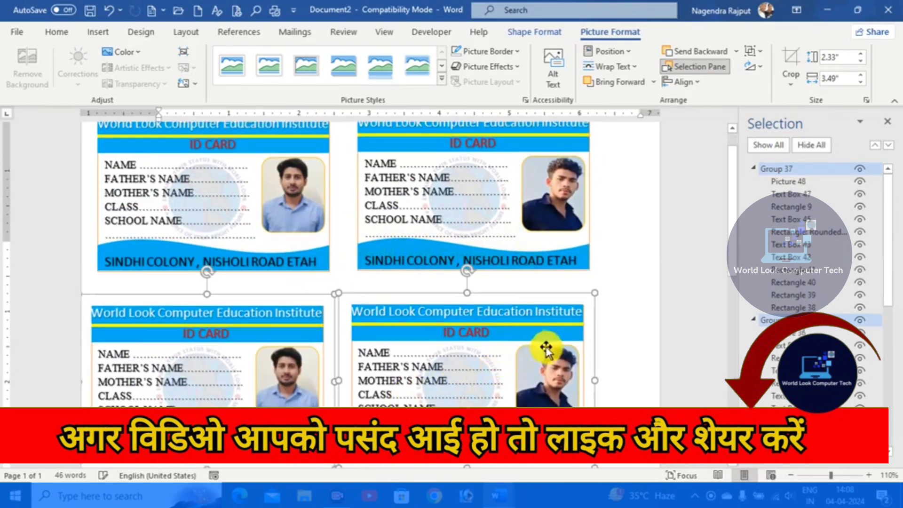
left_click_drag(593, 343, 594, 328)
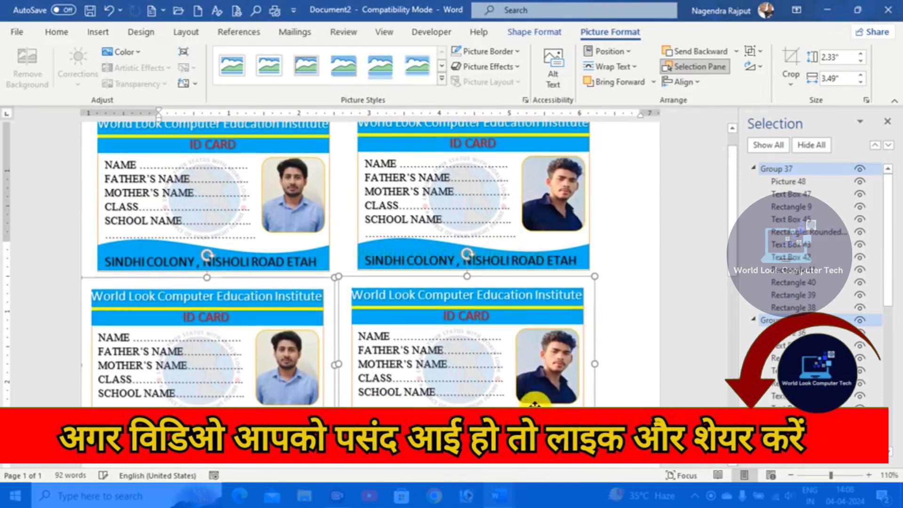
Select the photo in the lower-right copied card.
left_click(619, 378)
left_click(564, 376)
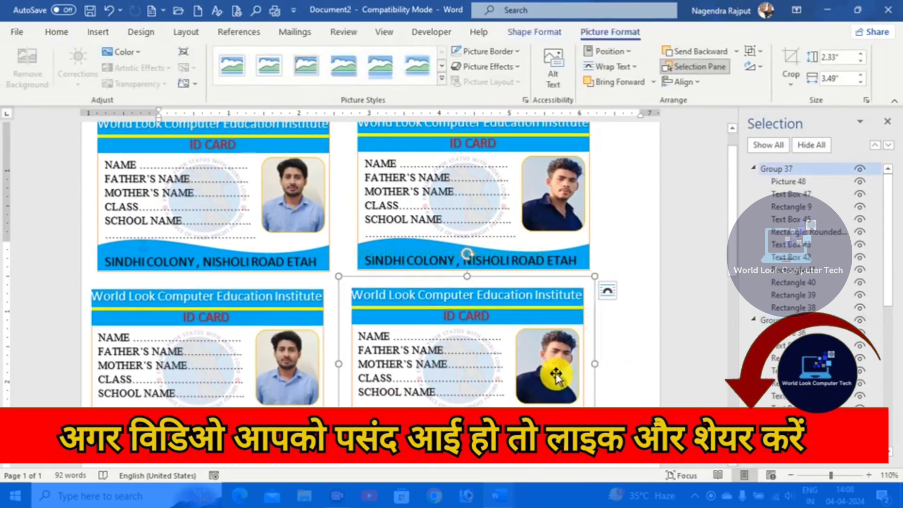
left_click(556, 376)
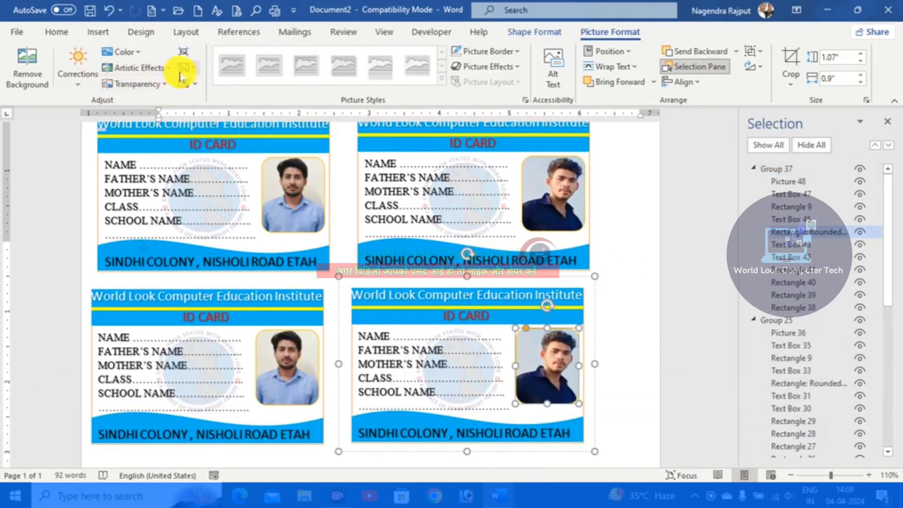
Swap the bottom-right card's photo for the red-shirt man's portrait from a file.
left_click(183, 69)
left_click(207, 85)
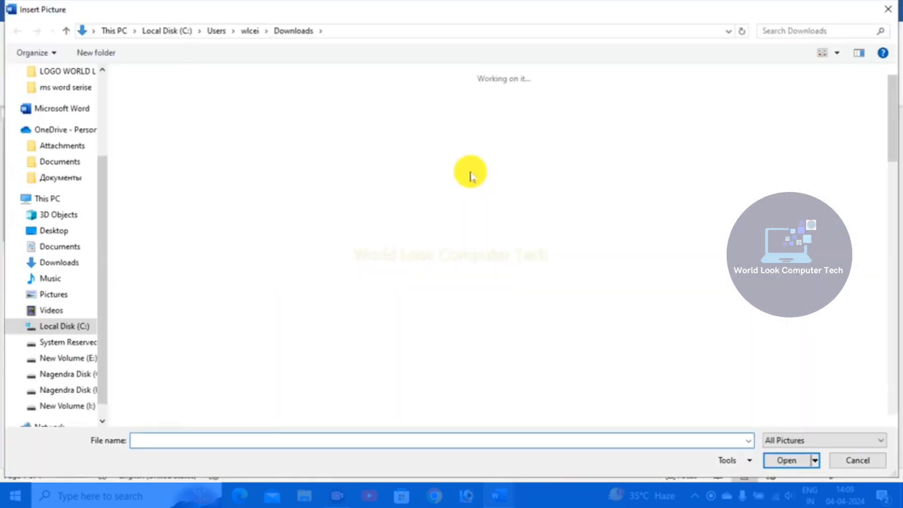
left_click(405, 319)
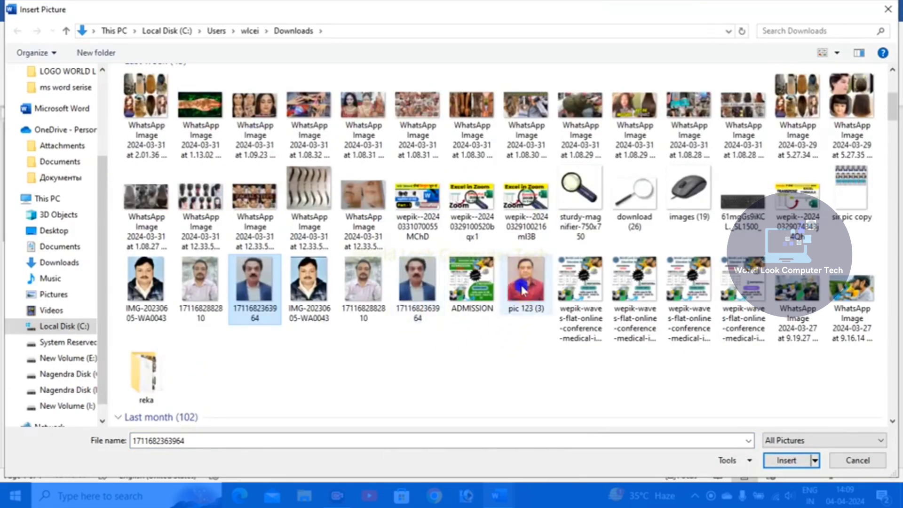
key("Return")
mouse_move(464, 380)
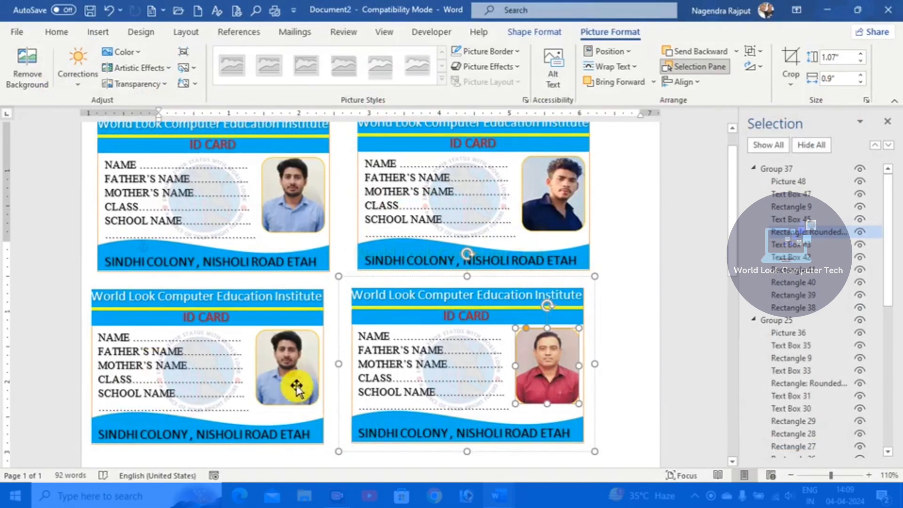
Replace the bottom-left card's photo with the woman's portrait from a file.
left_click(297, 386)
left_click(289, 382)
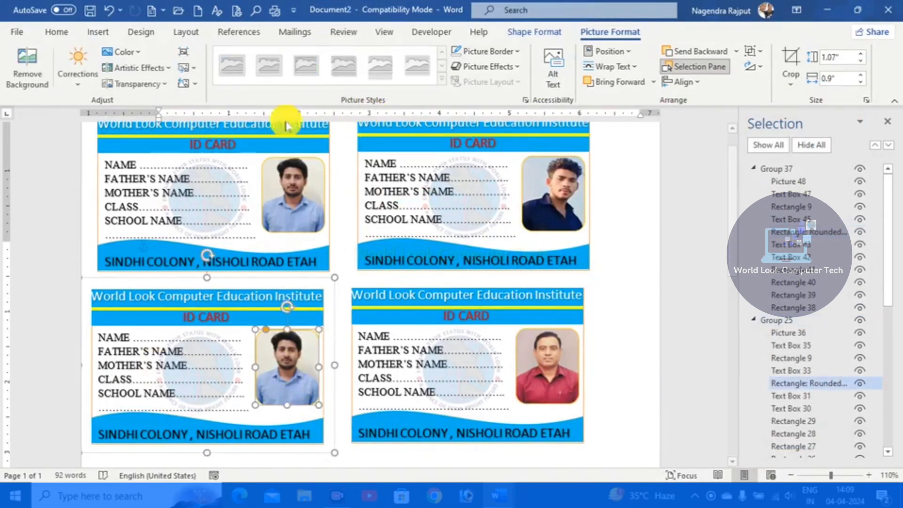
left_click(187, 70)
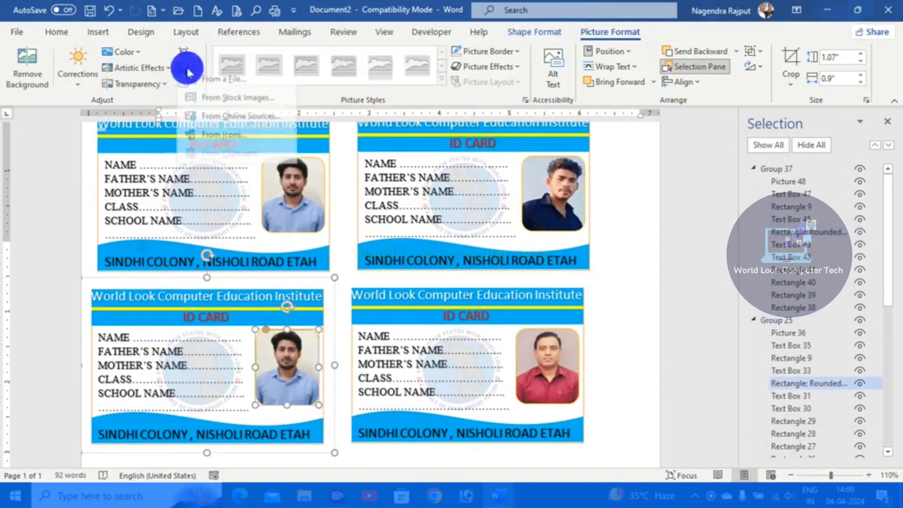
left_click(232, 86)
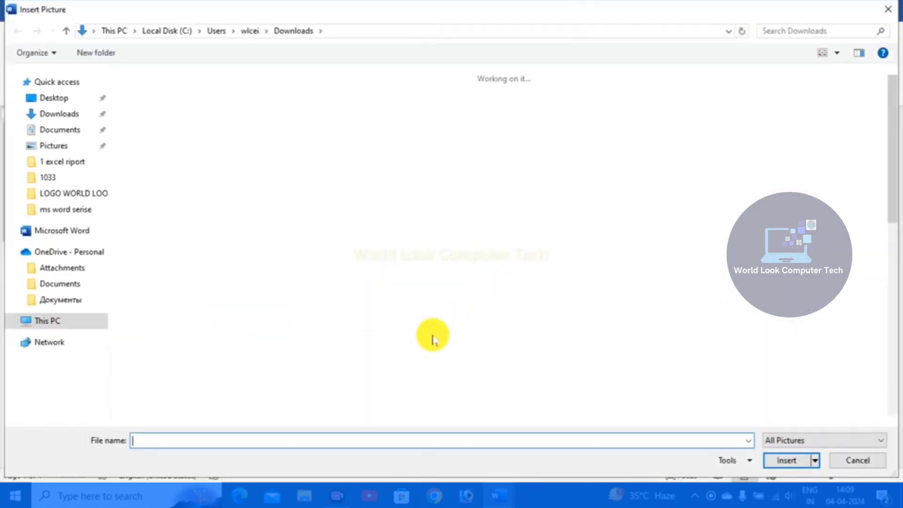
left_click(417, 324)
scroll(413, 319, "down", 5)
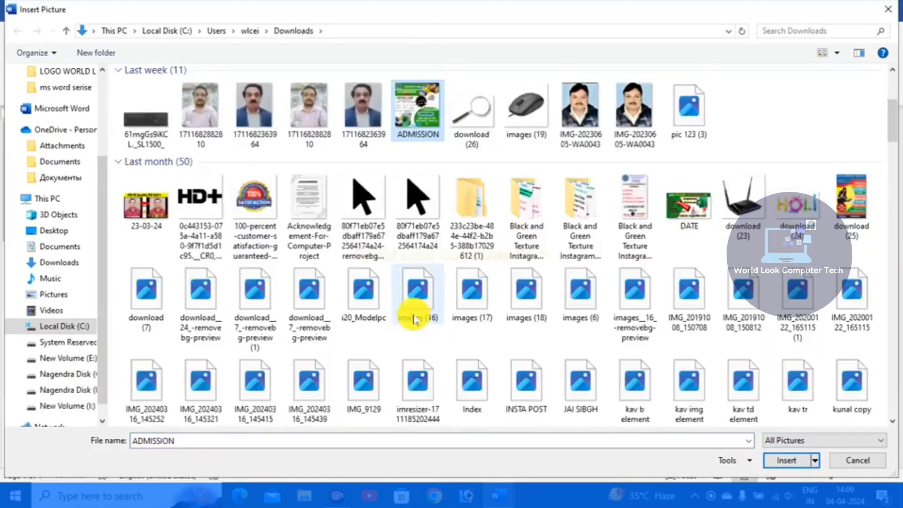
scroll(468, 343, "down", 3)
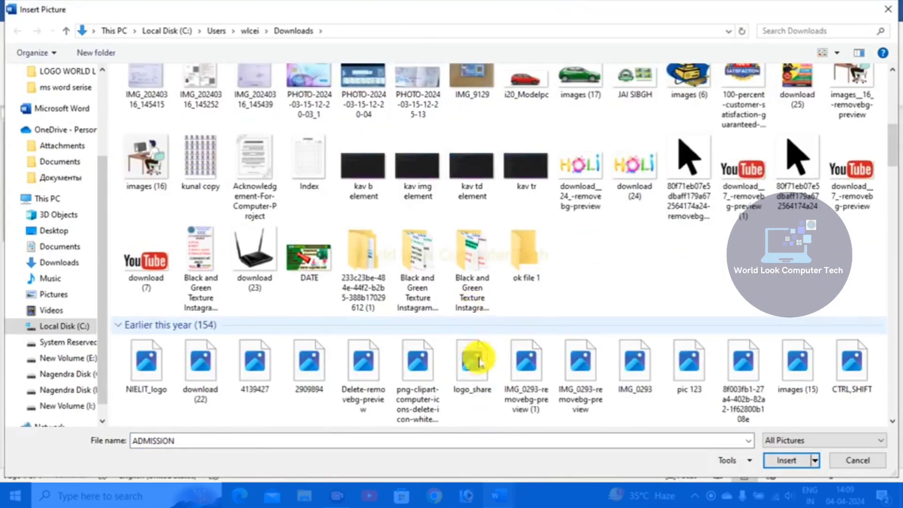
scroll(478, 361, "down", 5)
scroll(544, 353, "up", 8)
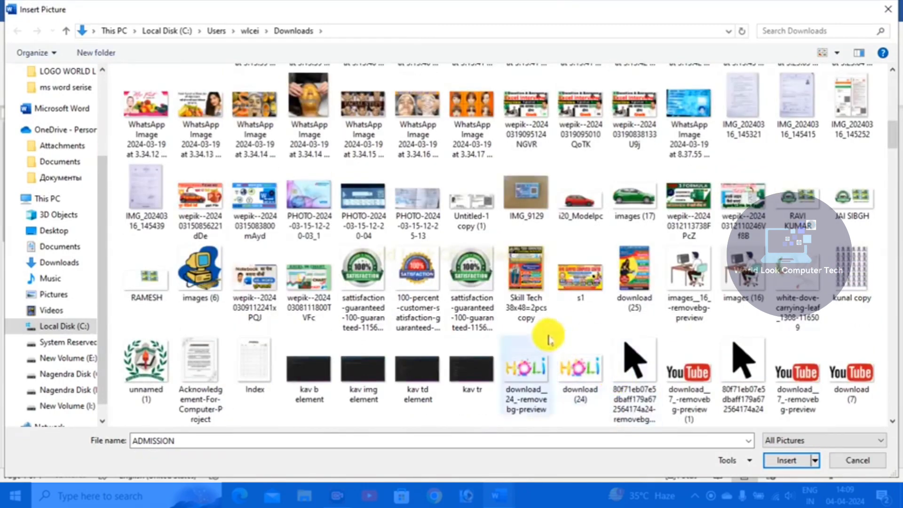
scroll(517, 336, "up", 5)
scroll(440, 342, "down", 5)
scroll(432, 341, "down", 3)
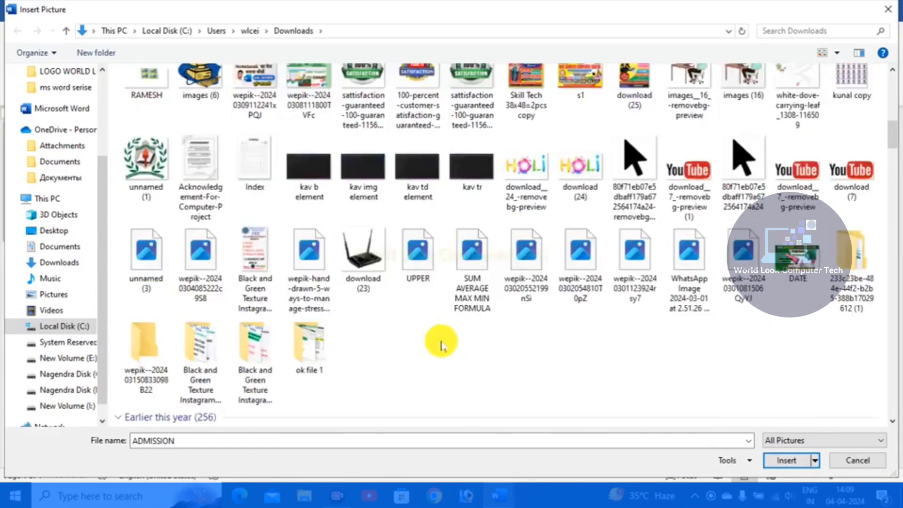
scroll(442, 345, "down", 5)
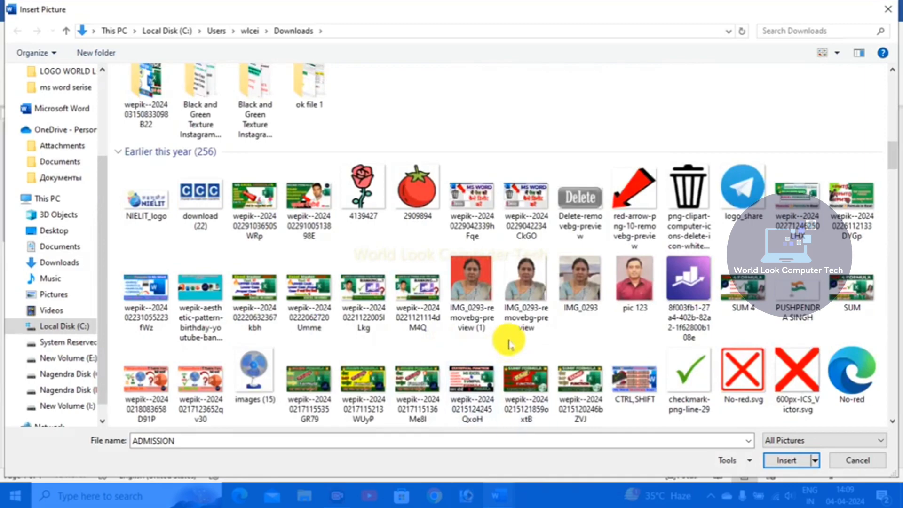
scroll(508, 343, "down", 5)
scroll(420, 362, "down", 5)
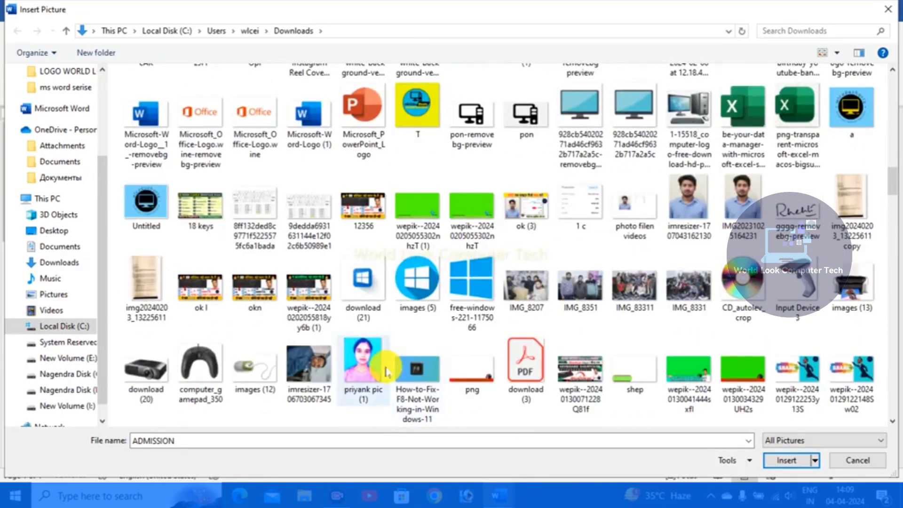
double_click(365, 366)
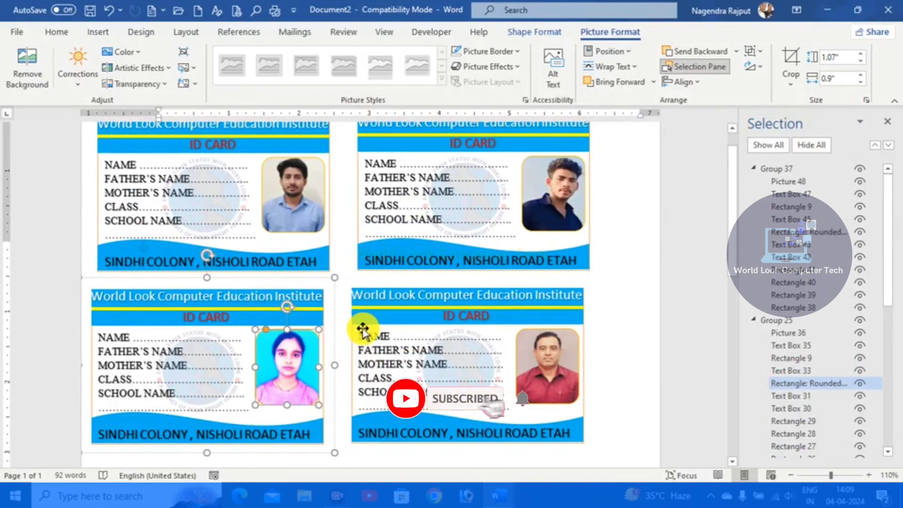
Hide the Selection pane and check the page in print preview.
left_click(883, 123)
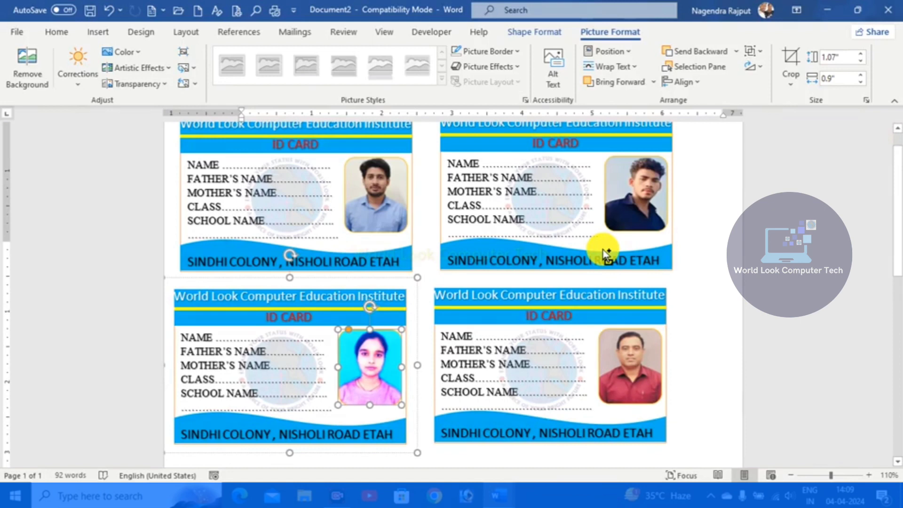
key("ctrl+p")
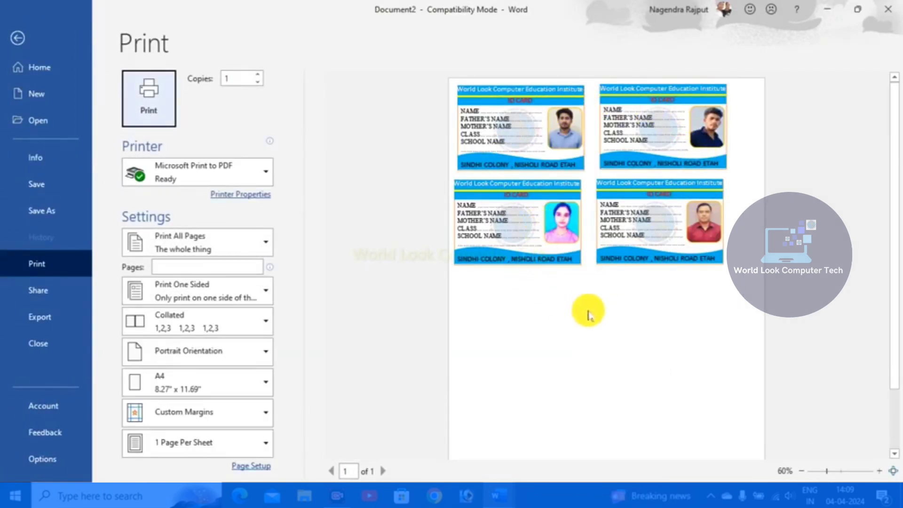
scroll(585, 312, "down", 2)
key("Escape")
Duplicate the woman's and red-shirt man's cards into a third row, aligned below the others.
left_click(460, 412, "shift")
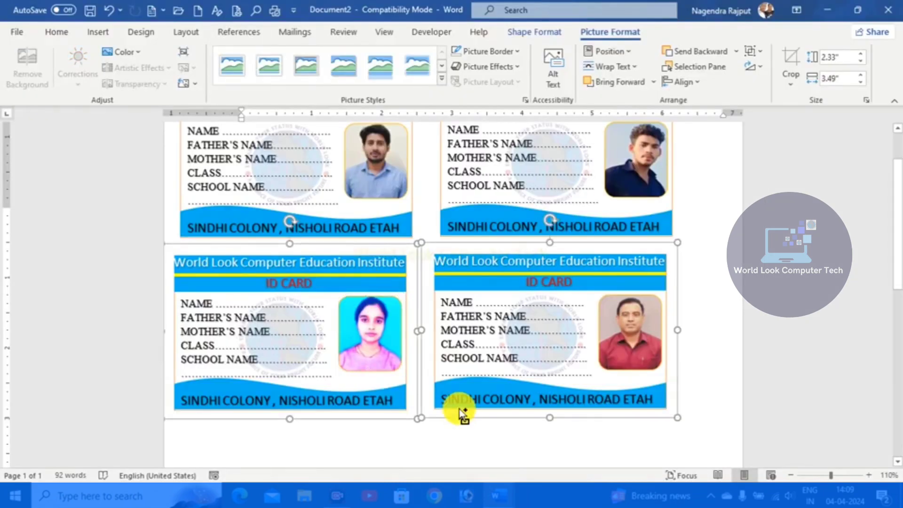
key("ctrl+d")
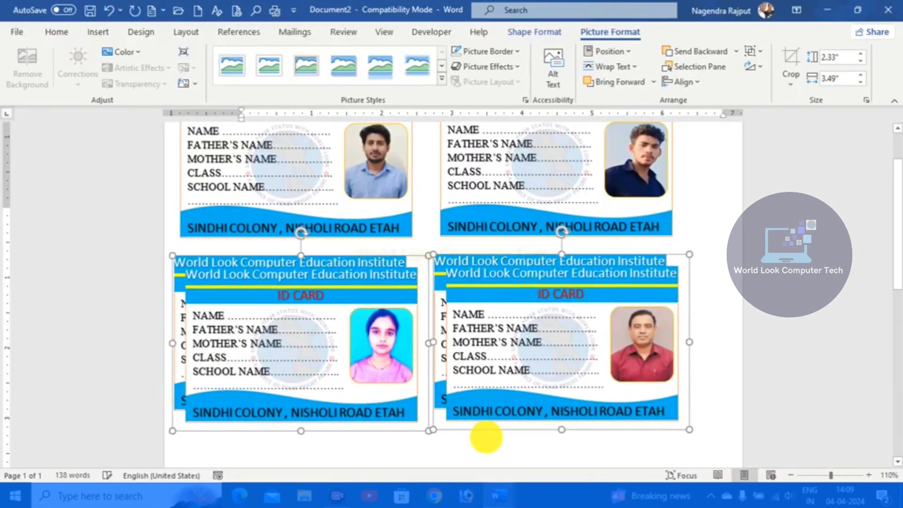
left_click_drag(491, 434, 486, 484)
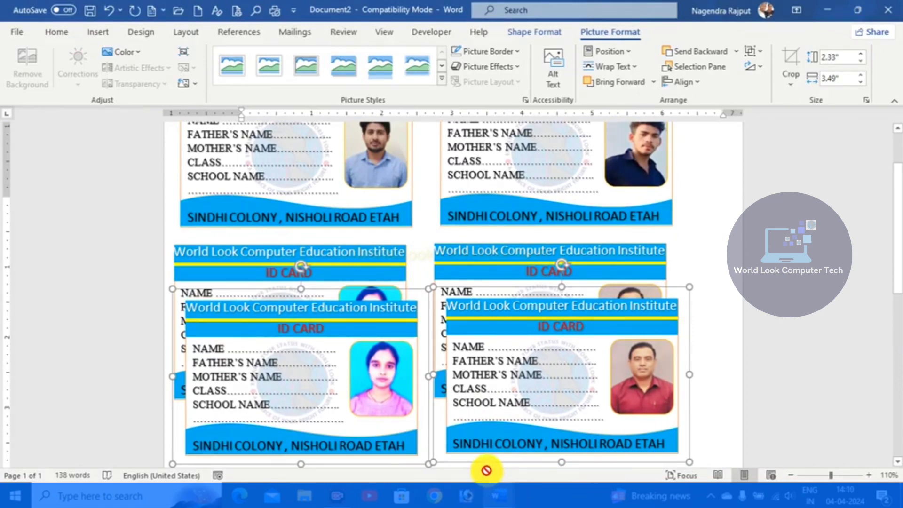
left_click_drag(486, 470, 480, 402)
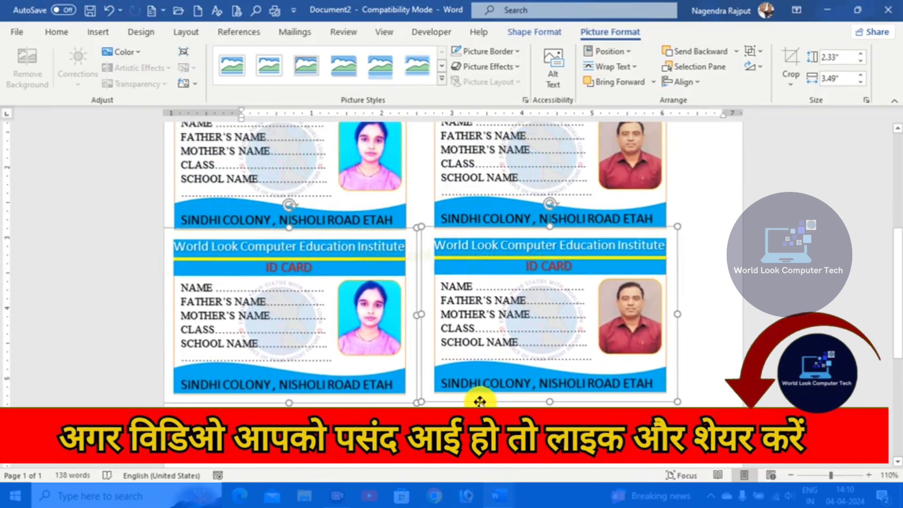
left_click_drag(481, 401, 479, 400)
scroll(479, 395, "down", 4)
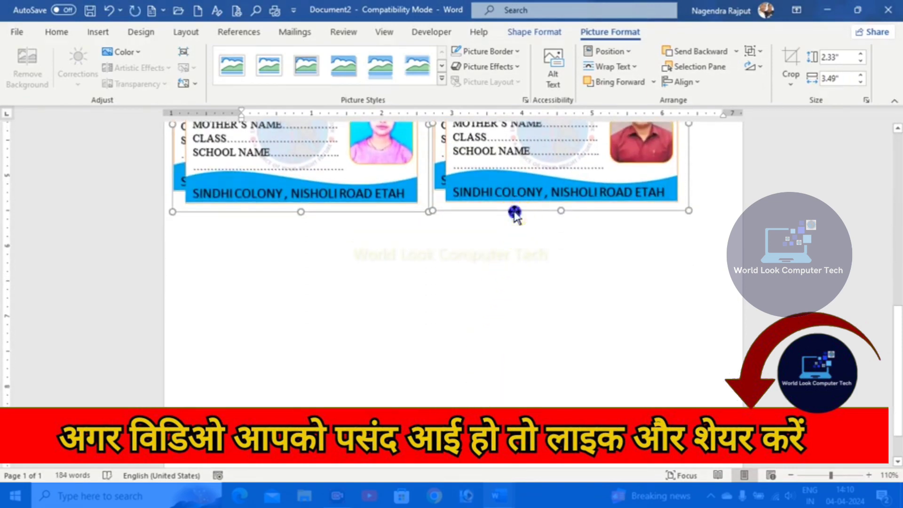
scroll(514, 240, "up", 1)
scroll(512, 291, "up", 1)
scroll(514, 336, "up", 1)
scroll(516, 365, "up", 1)
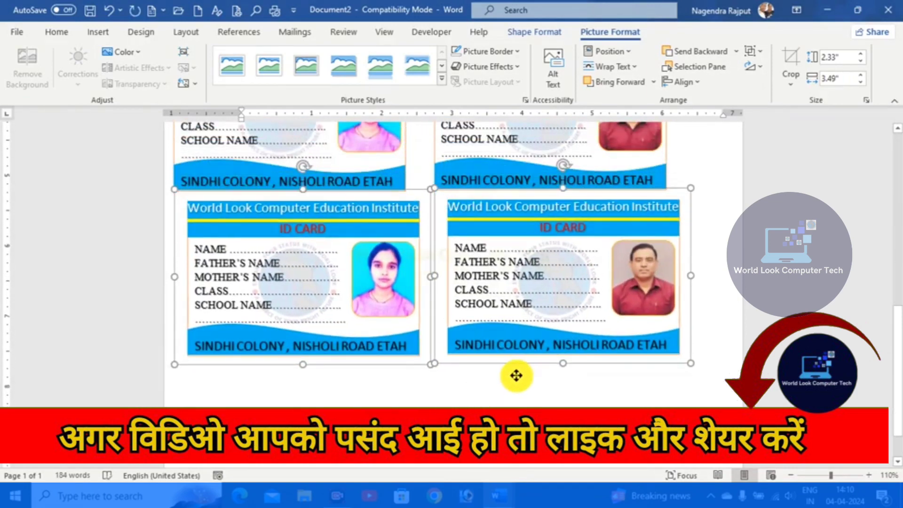
left_click_drag(516, 376, 502, 363)
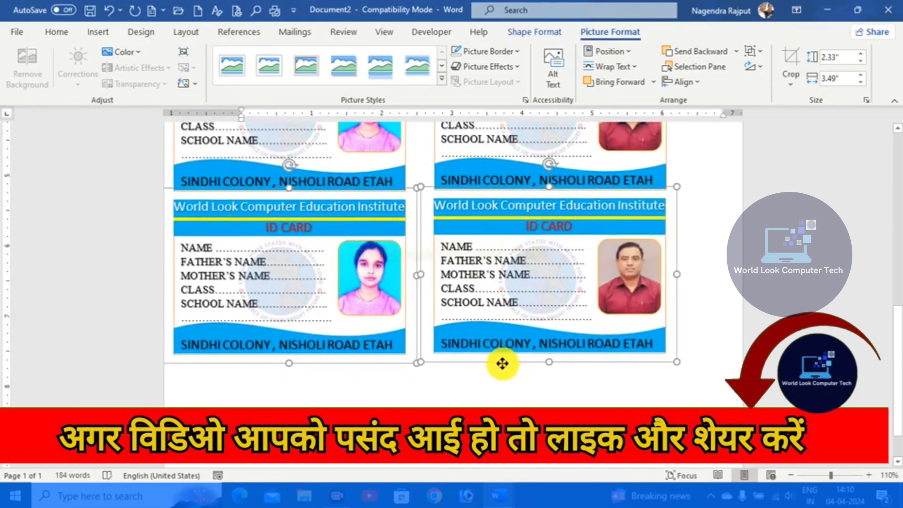
scroll(502, 363, "down", 1)
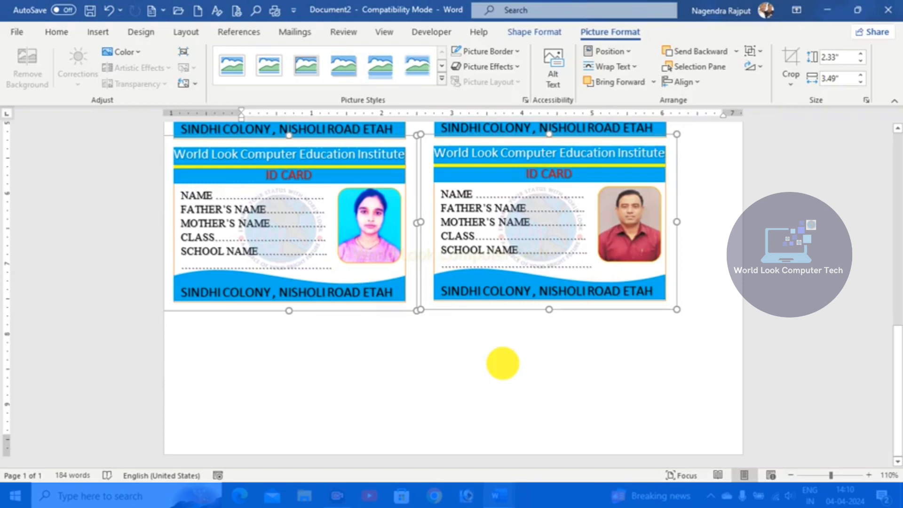
key("ctrl+p")
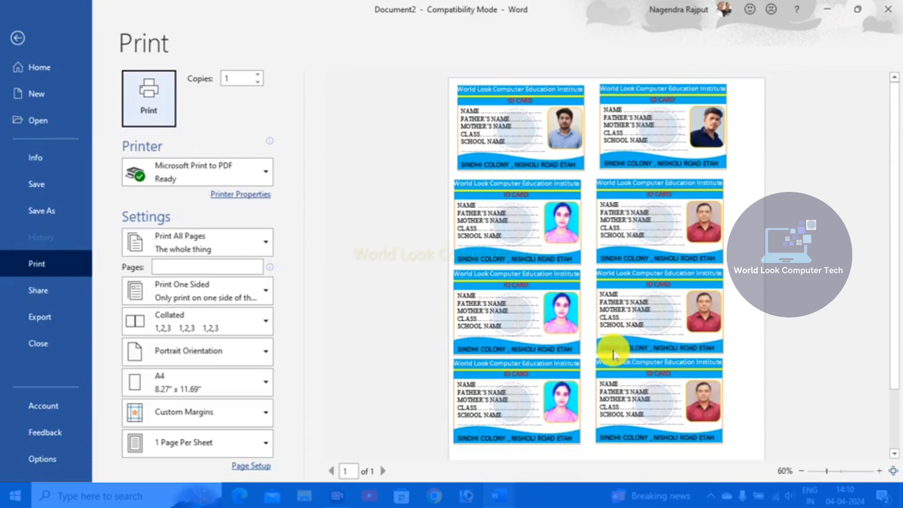
key("Escape")
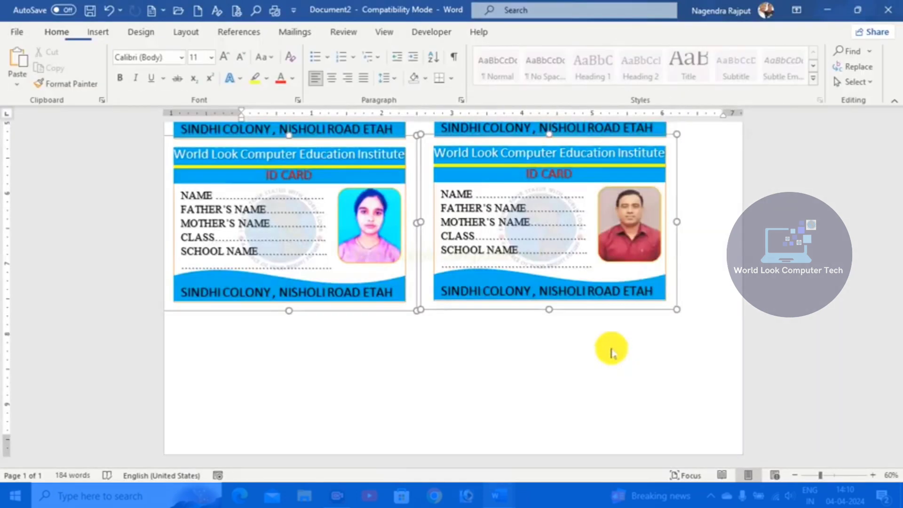
left_click(425, 436)
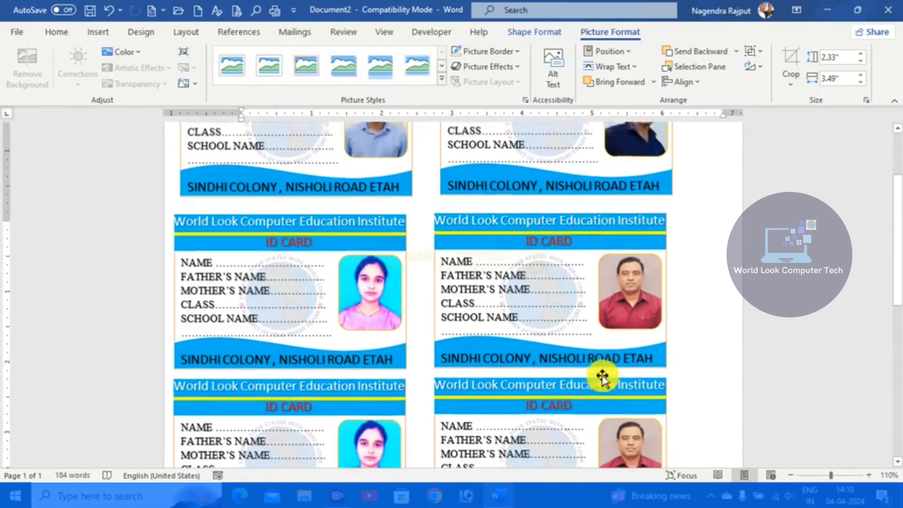
scroll(602, 377, "up", 5)
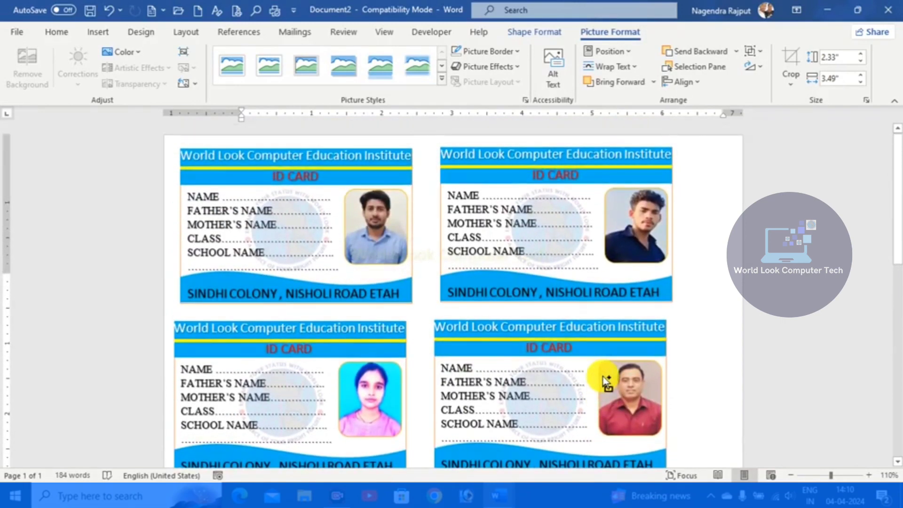
key("ctrl+p")
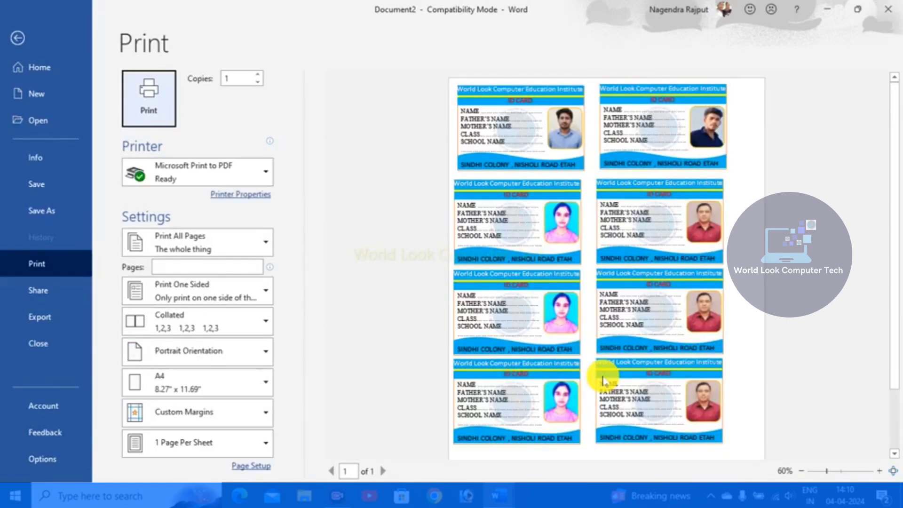
key("Escape")
left_click(550, 396)
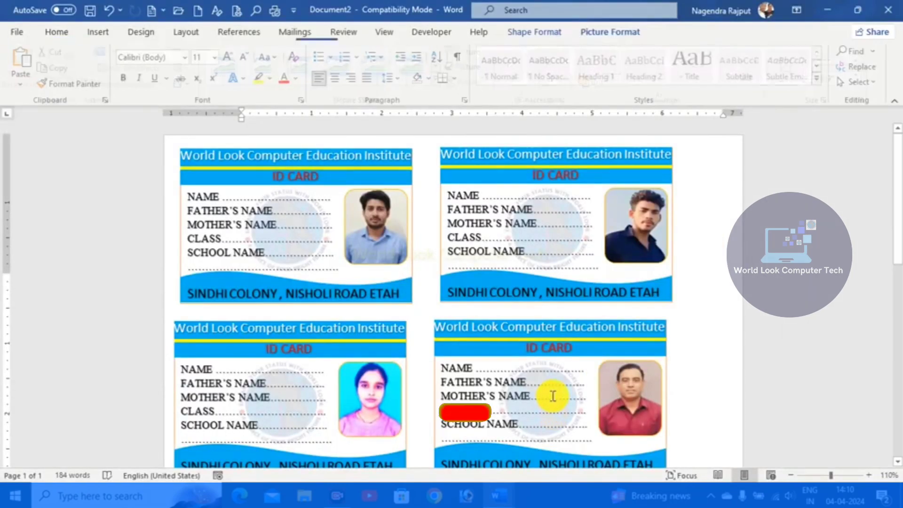